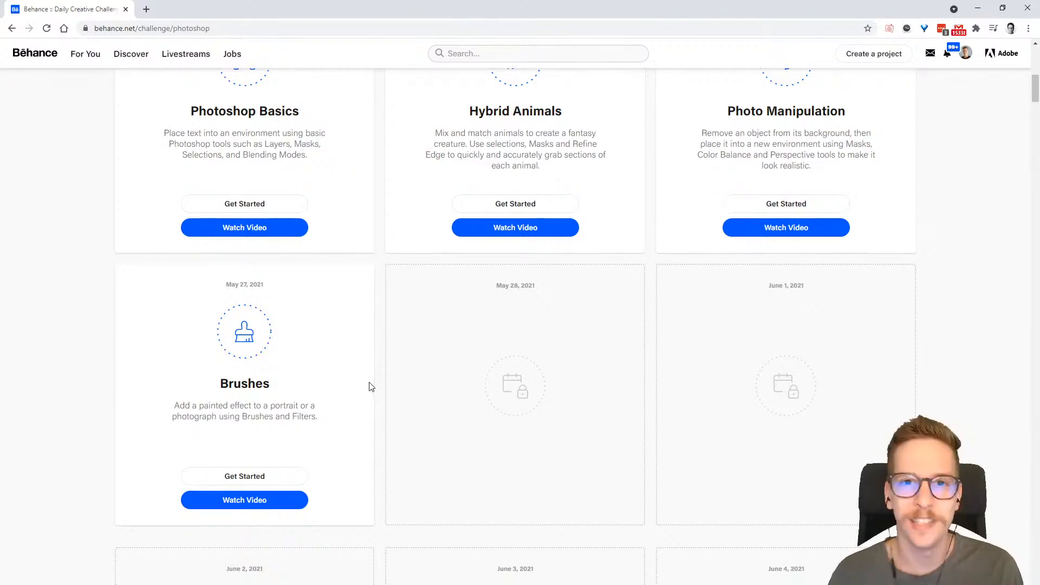
Step: Switch to the Adobe Photoshop Discord server's challenge channel, browse the submissions and view the pug landscape composite enlarged
{"action": "scroll", "coordinate": [395, 370], "scroll_direction": "up", "scroll_amount": 15}
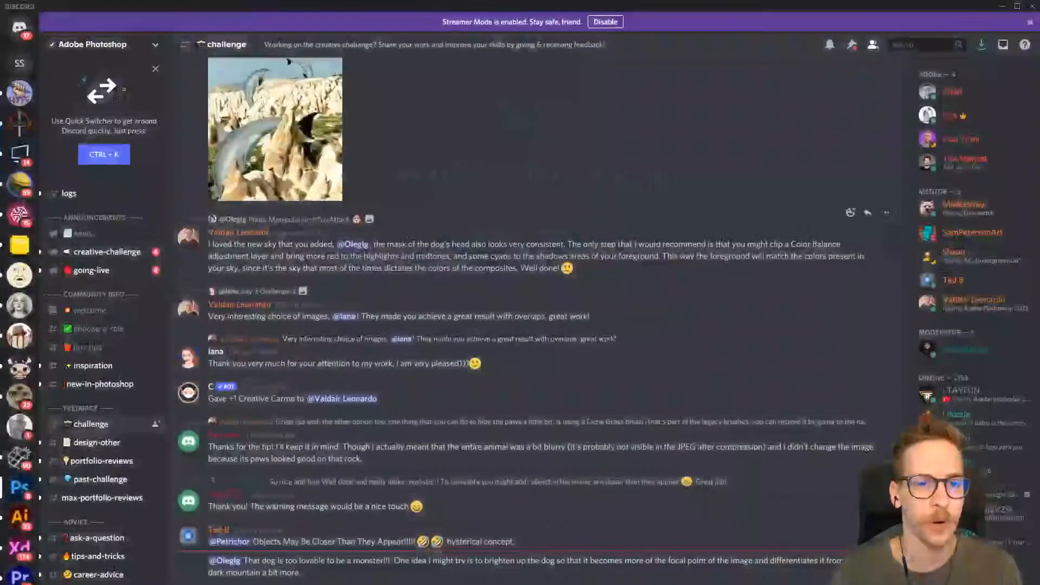
{"action": "scroll", "coordinate": [414, 272], "scroll_direction": "up", "scroll_amount": 6}
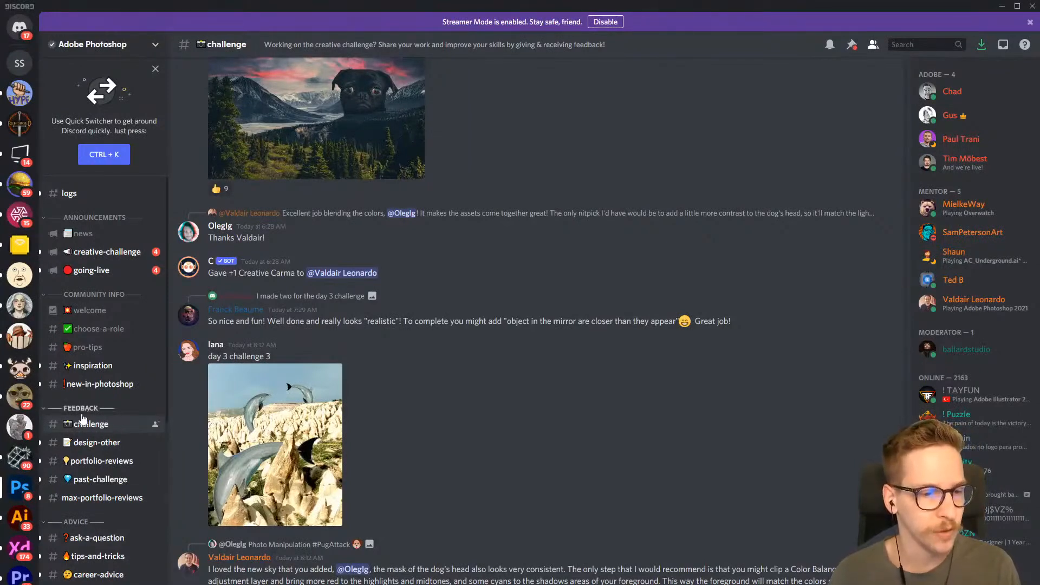
{"action": "scroll", "coordinate": [389, 416], "scroll_direction": "down", "scroll_amount": 2}
{"action": "scroll", "coordinate": [408, 411], "scroll_direction": "up", "scroll_amount": 4}
{"action": "scroll", "coordinate": [460, 393], "scroll_direction": "up", "scroll_amount": 4}
{"action": "scroll", "coordinate": [423, 414], "scroll_direction": "down", "scroll_amount": 2}
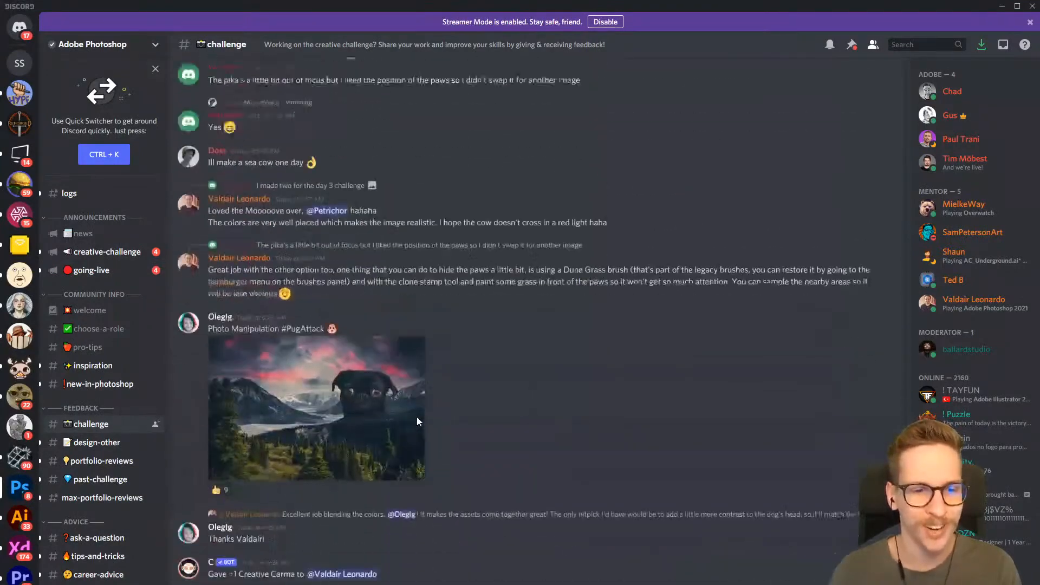
{"action": "left_click", "coordinate": [372, 319]}
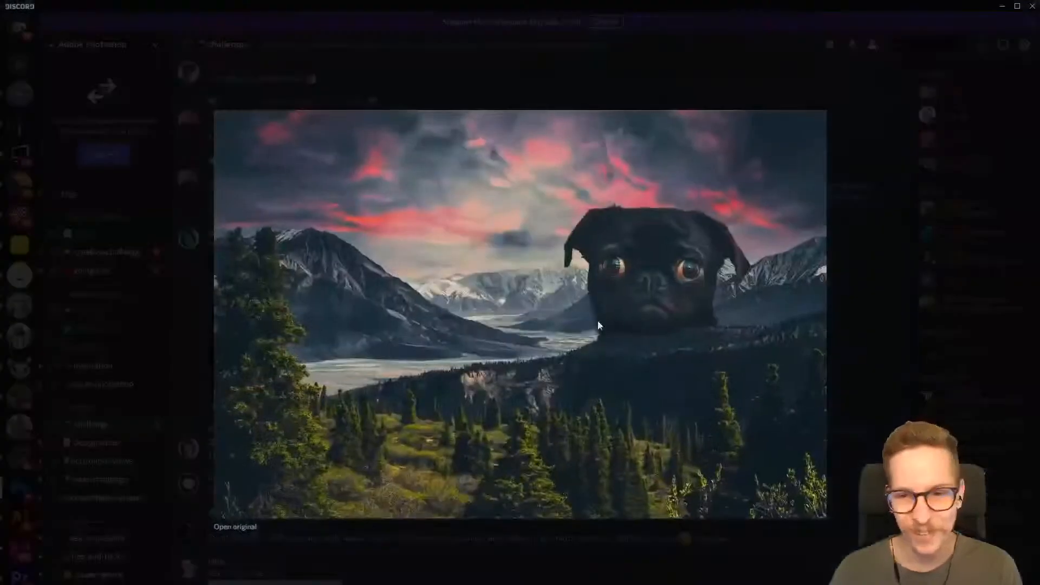
{"action": "left_click", "coordinate": [618, 71]}
Step: View the pika landscape and the "Mooooove over" mirror submission enlarged, and read the mentor feedback posted earlier in the channel
{"action": "scroll", "coordinate": [446, 382], "scroll_direction": "up", "scroll_amount": 10}
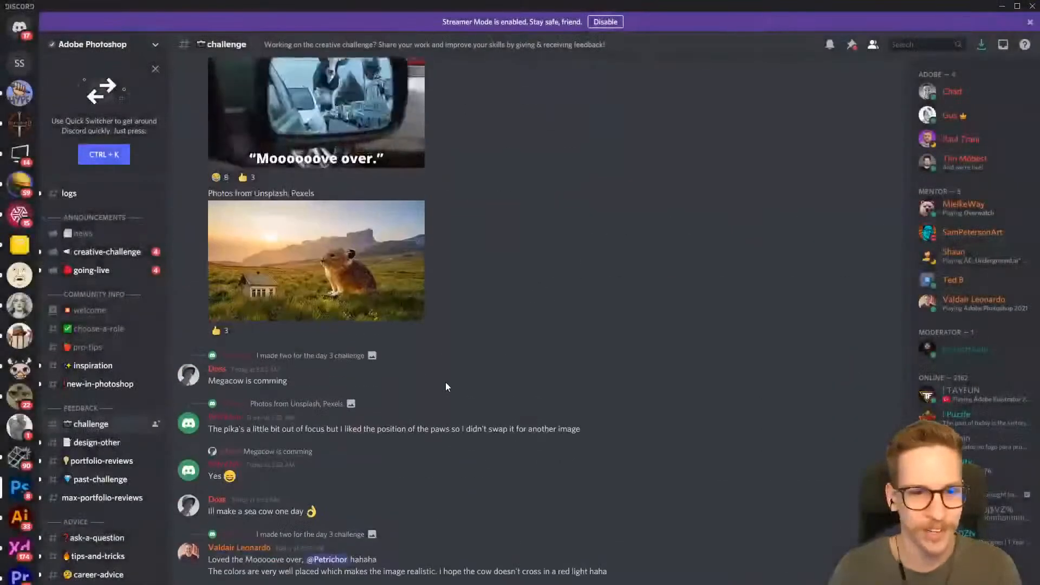
{"action": "left_click", "coordinate": [379, 382]}
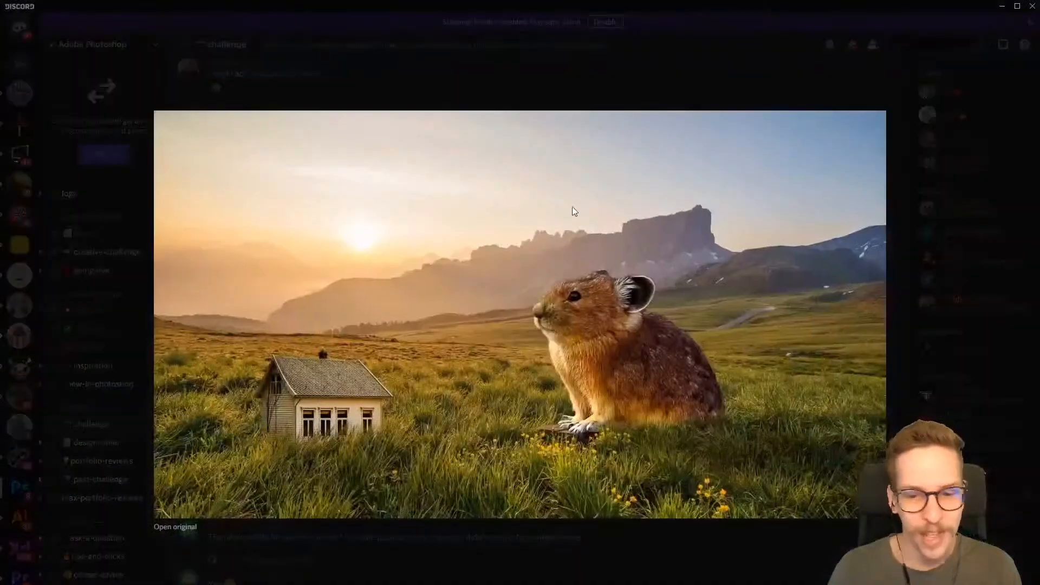
{"action": "left_click", "coordinate": [534, 100]}
{"action": "scroll", "coordinate": [467, 264], "scroll_direction": "up", "scroll_amount": 5}
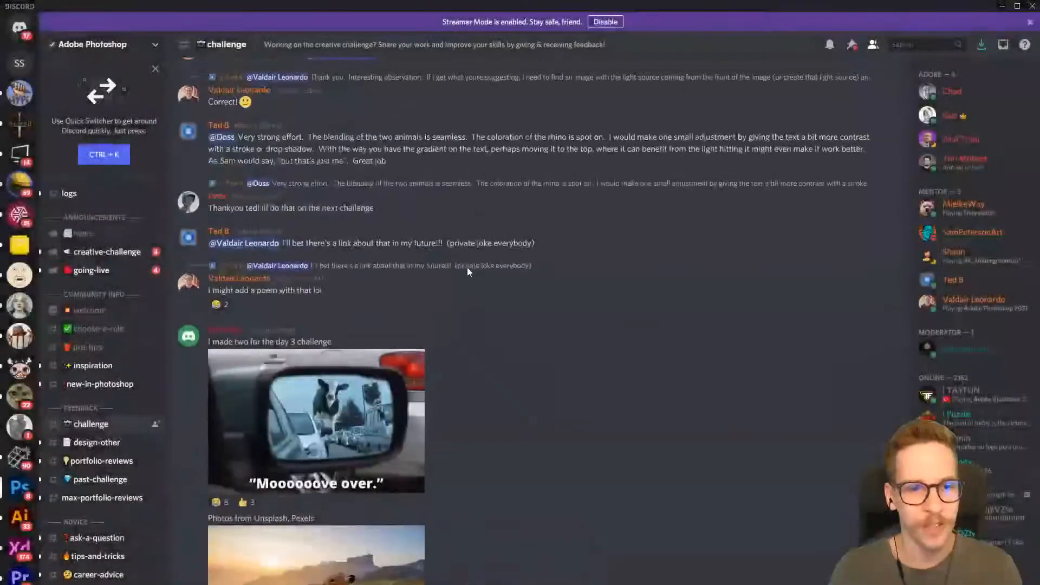
{"action": "left_click", "coordinate": [314, 444]}
{"action": "left_click", "coordinate": [530, 80]}
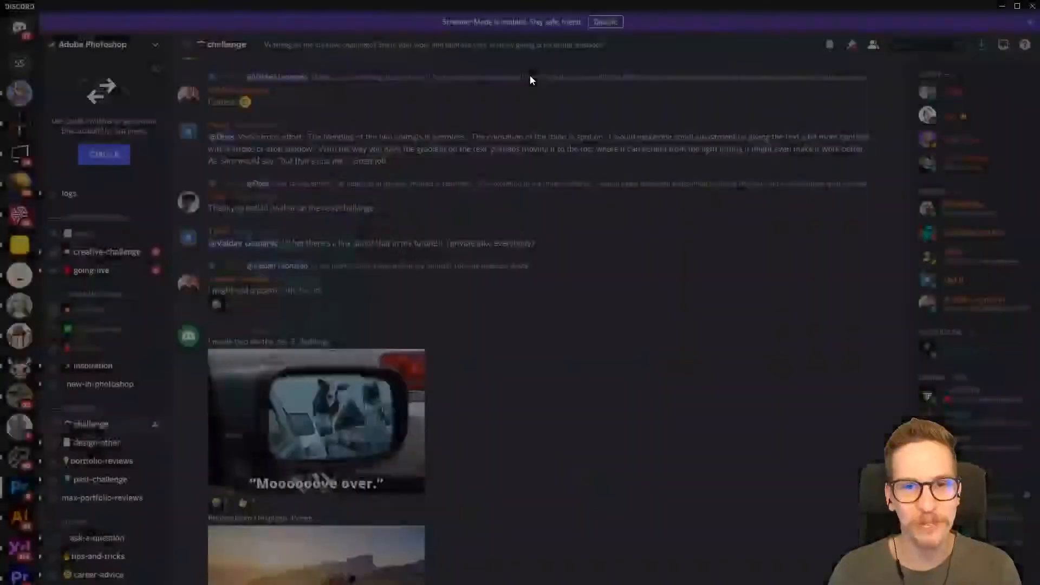
{"action": "scroll", "coordinate": [454, 218], "scroll_direction": "up", "scroll_amount": 4}
{"action": "scroll", "coordinate": [467, 227], "scroll_direction": "up", "scroll_amount": 4}
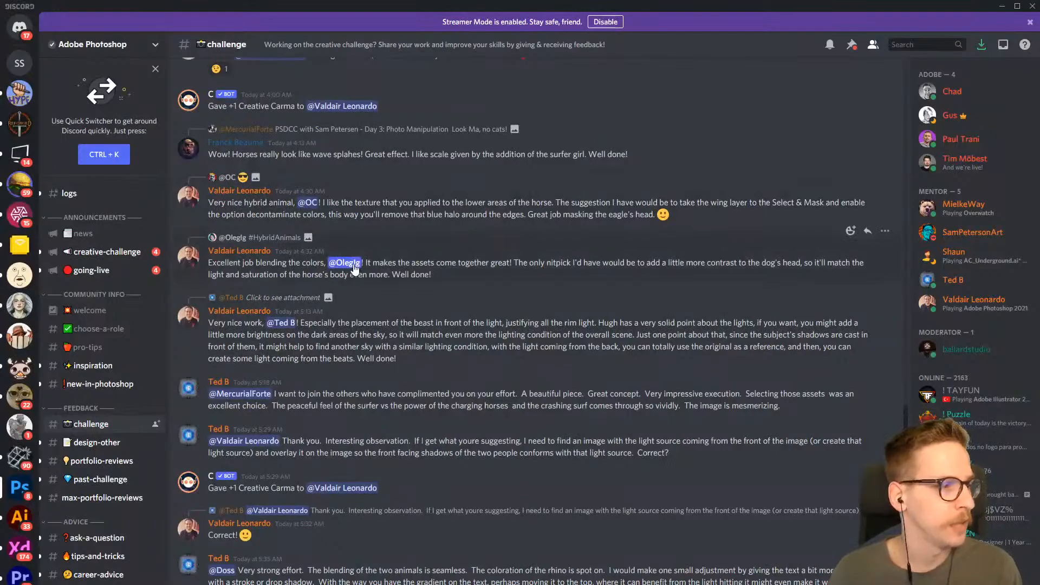
Step: Switch to the portrait in Photoshop and select the woman automatically with Select Subject
{"action": "left_click", "coordinate": [1002, 7]}
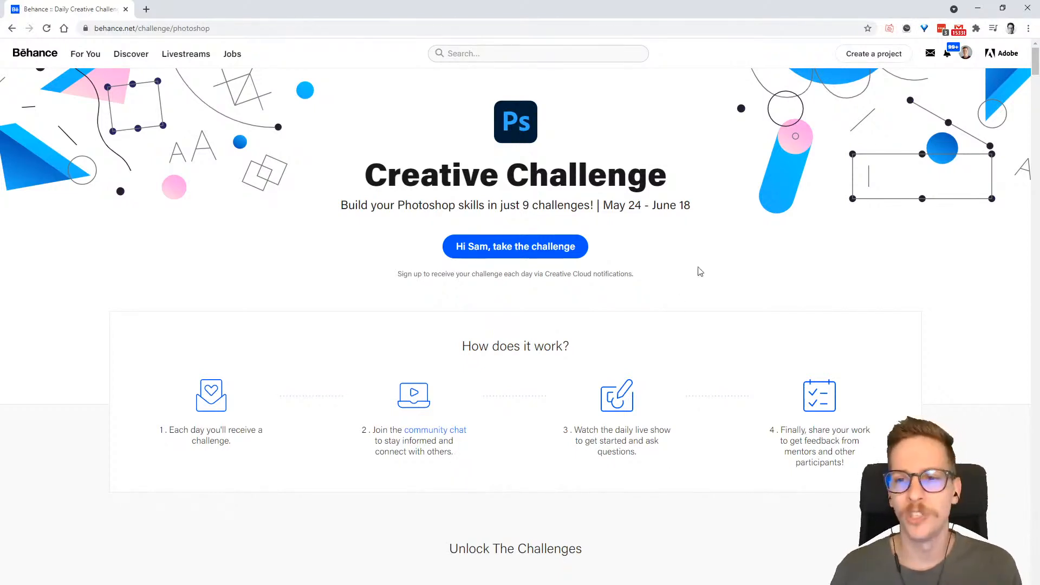
{"action": "left_click", "coordinate": [978, 9]}
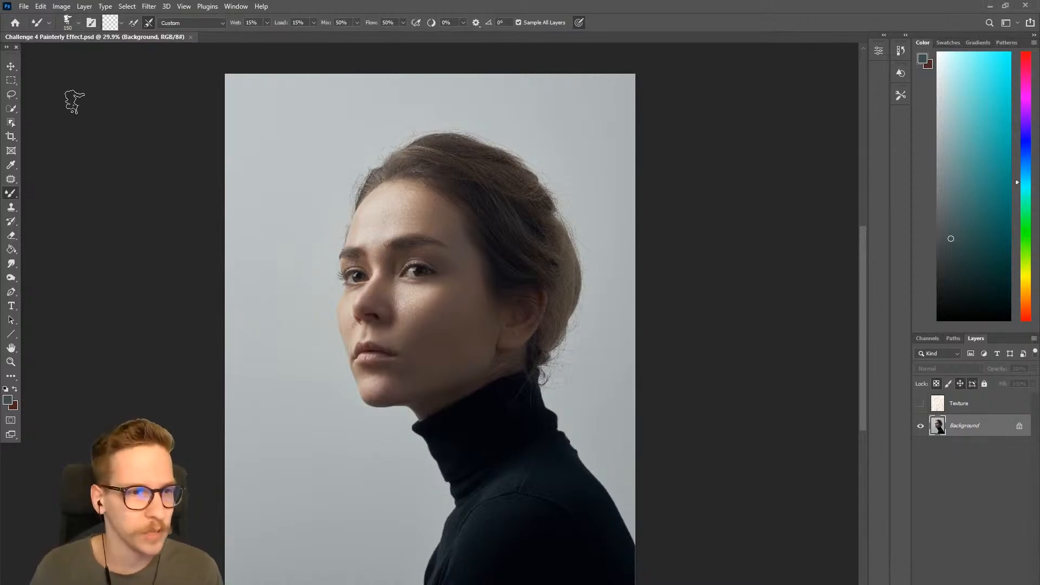
{"action": "left_click", "coordinate": [13, 109]}
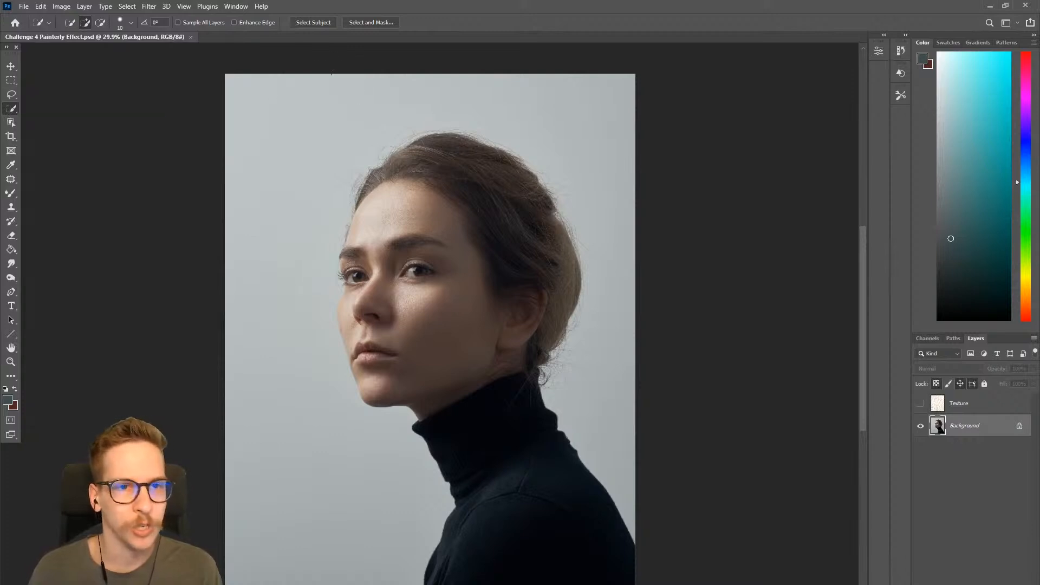
{"action": "left_click", "coordinate": [320, 27]}
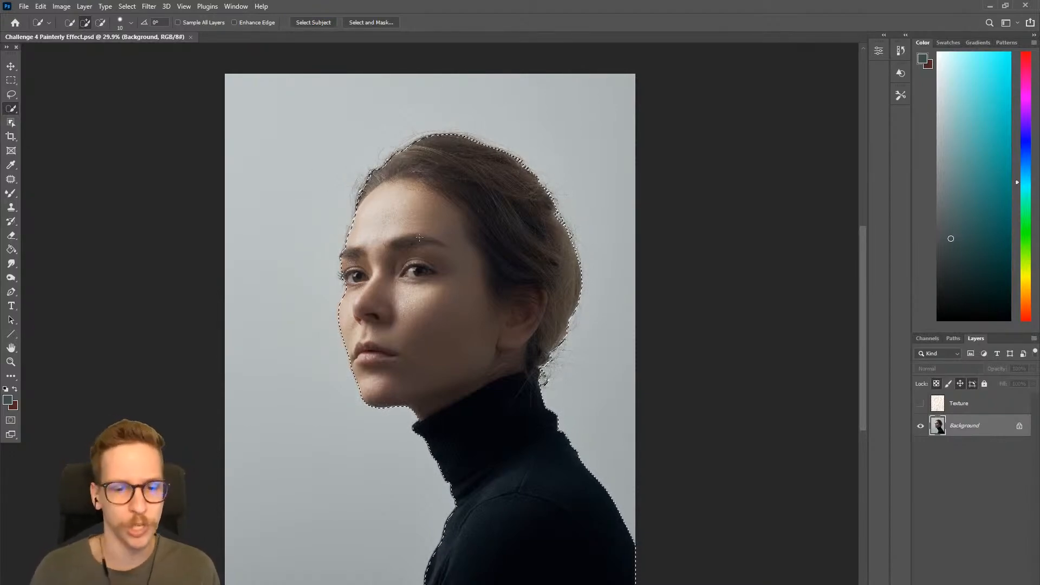
Step: Enter Select and Mask and brush around the woman's hair outline and forehead with the Refine Edge Brush
{"action": "left_click", "coordinate": [380, 24]}
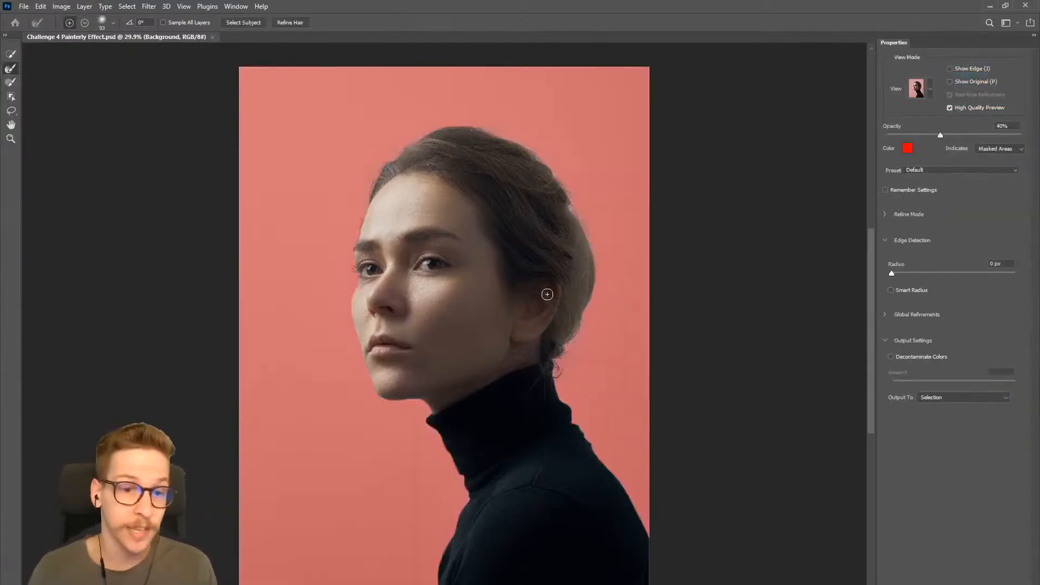
{"action": "scroll", "coordinate": [552, 301], "scroll_direction": "up", "scroll_amount": 3}
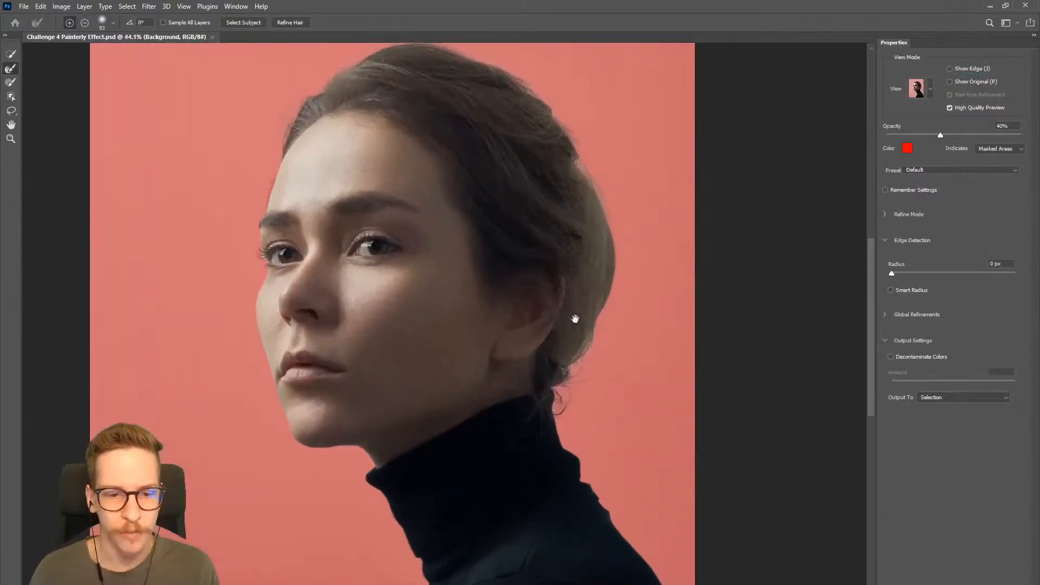
{"action": "left_click_drag", "start_coordinate": [571, 302], "coordinate": [581, 362]}
{"action": "scroll", "coordinate": [464, 302], "scroll_direction": "up", "scroll_amount": 2}
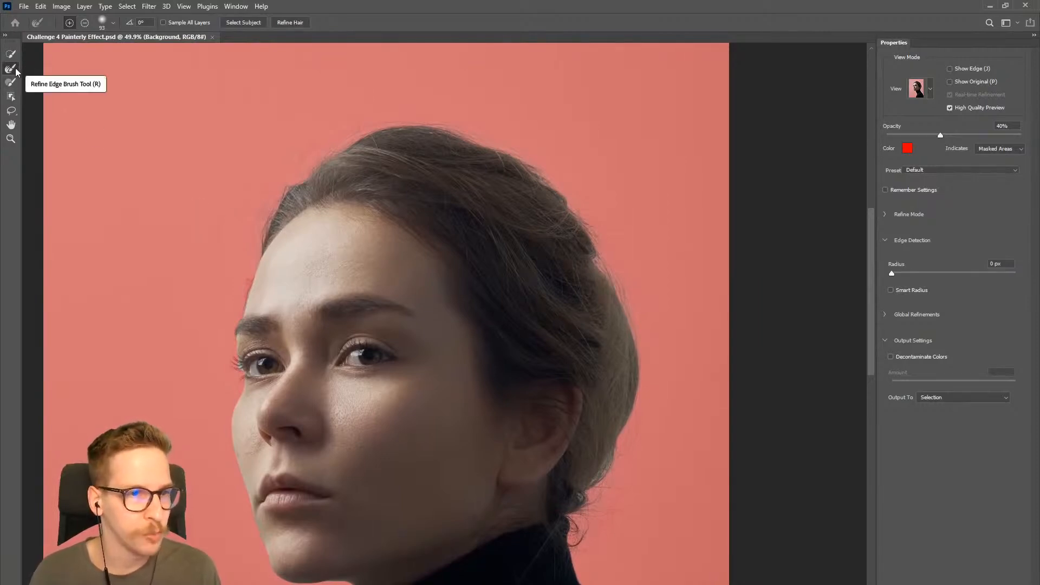
{"action": "mouse_move", "coordinate": [245, 254]}
{"action": "left_mouse_down"}
{"action": "mouse_move", "coordinate": [277, 175]}
{"action": "mouse_move", "coordinate": [347, 134]}
{"action": "mouse_move", "coordinate": [435, 120]}
{"action": "mouse_move", "coordinate": [501, 133]}
{"action": "mouse_move", "coordinate": [538, 157]}
{"action": "mouse_move", "coordinate": [590, 220]}
{"action": "mouse_move", "coordinate": [648, 338]}
{"action": "mouse_move", "coordinate": [642, 422]}
{"action": "mouse_move", "coordinate": [617, 486]}
{"action": "mouse_move", "coordinate": [579, 534]}
{"action": "mouse_move", "coordinate": [630, 536]}
{"action": "mouse_move", "coordinate": [641, 524]}
{"action": "mouse_move", "coordinate": [625, 505]}
{"action": "mouse_move", "coordinate": [593, 501]}
{"action": "mouse_move", "coordinate": [626, 441]}
{"action": "left_mouse_up"}
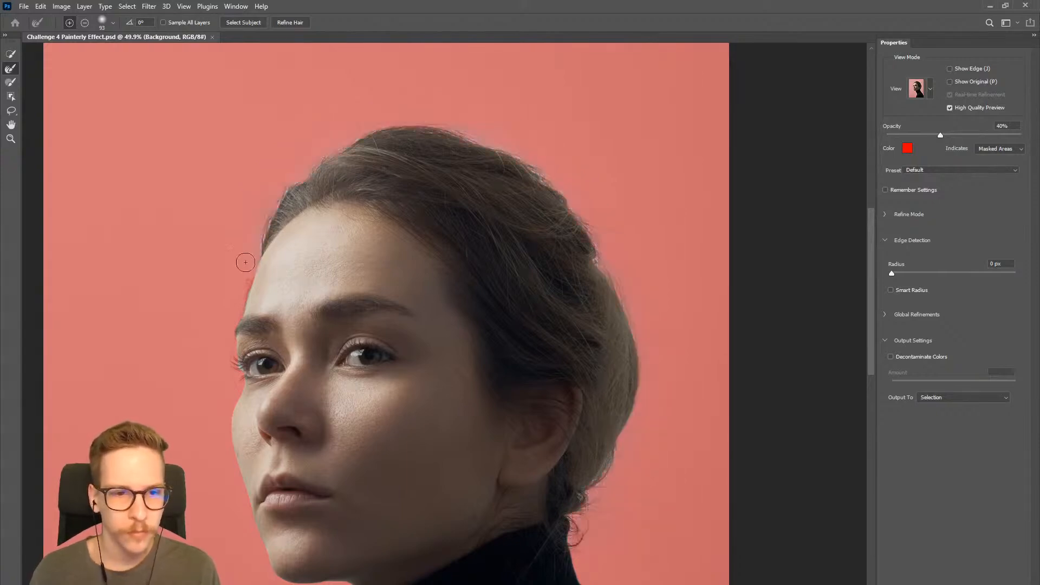
{"action": "mouse_move", "coordinate": [223, 360]}
{"action": "left_mouse_down"}
{"action": "mouse_move", "coordinate": [228, 372]}
{"action": "mouse_move", "coordinate": [220, 348]}
{"action": "mouse_move", "coordinate": [242, 270]}
{"action": "mouse_move", "coordinate": [290, 170]}
{"action": "mouse_move", "coordinate": [281, 189]}
{"action": "left_mouse_up"}
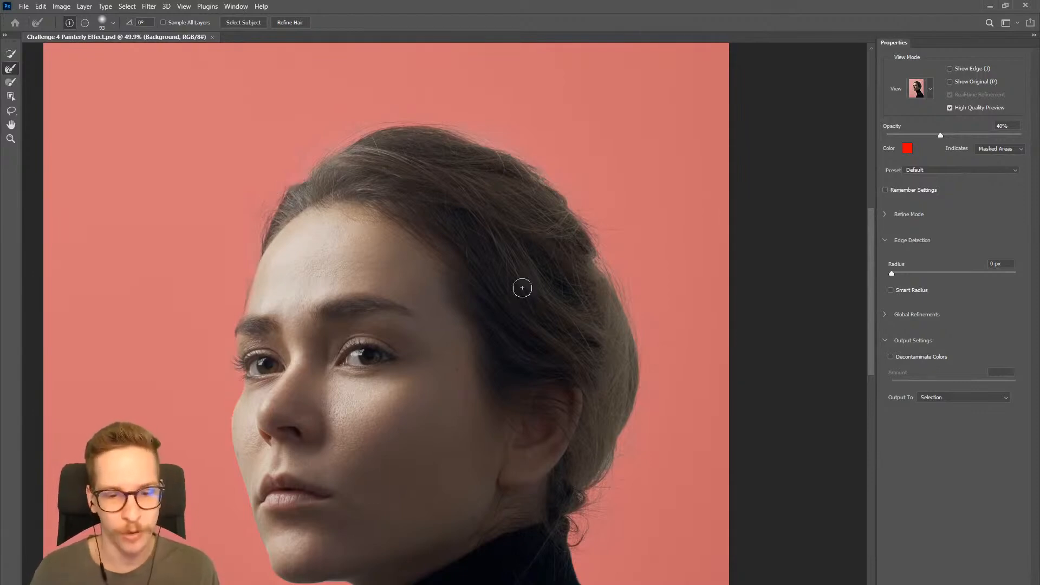
Step: Refine the selection edge from the eyelashes up past the forehead to the front hairline
{"action": "left_click_drag", "start_coordinate": [511, 319], "coordinate": [385, 272]}
{"action": "scroll", "coordinate": [395, 224], "scroll_direction": "up", "scroll_amount": 2}
{"action": "scroll", "coordinate": [360, 262], "scroll_direction": "up", "scroll_amount": 1}
{"action": "scroll", "coordinate": [251, 303], "scroll_direction": "up", "scroll_amount": 3}
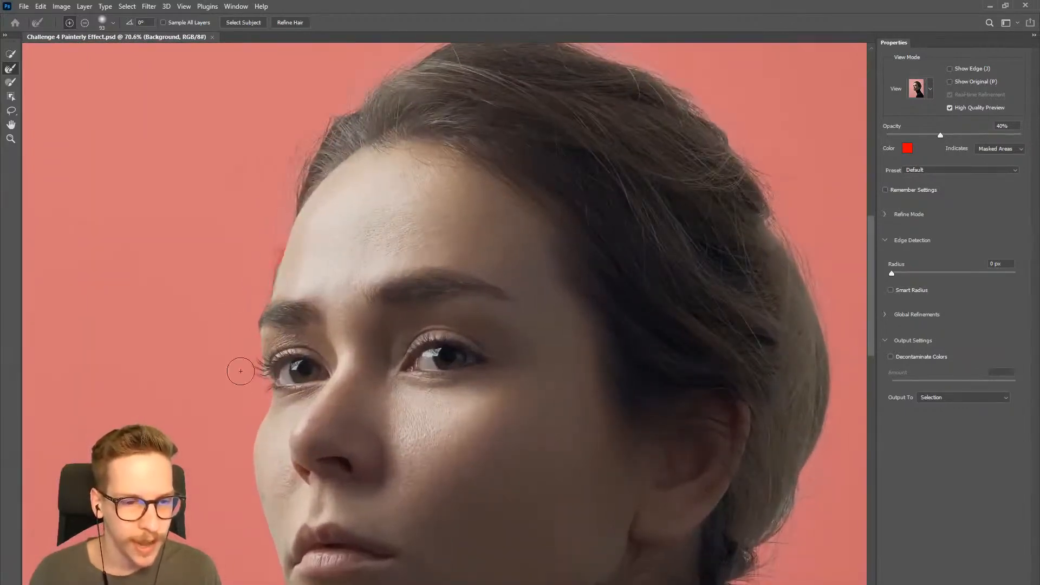
{"action": "mouse_move", "coordinate": [251, 390]}
{"action": "left_mouse_down"}
{"action": "mouse_move", "coordinate": [238, 351]}
{"action": "mouse_move", "coordinate": [245, 300]}
{"action": "mouse_move", "coordinate": [305, 130]}
{"action": "mouse_move", "coordinate": [364, 69]}
{"action": "mouse_move", "coordinate": [426, 47]}
{"action": "mouse_move", "coordinate": [341, 98]}
{"action": "left_mouse_up"}
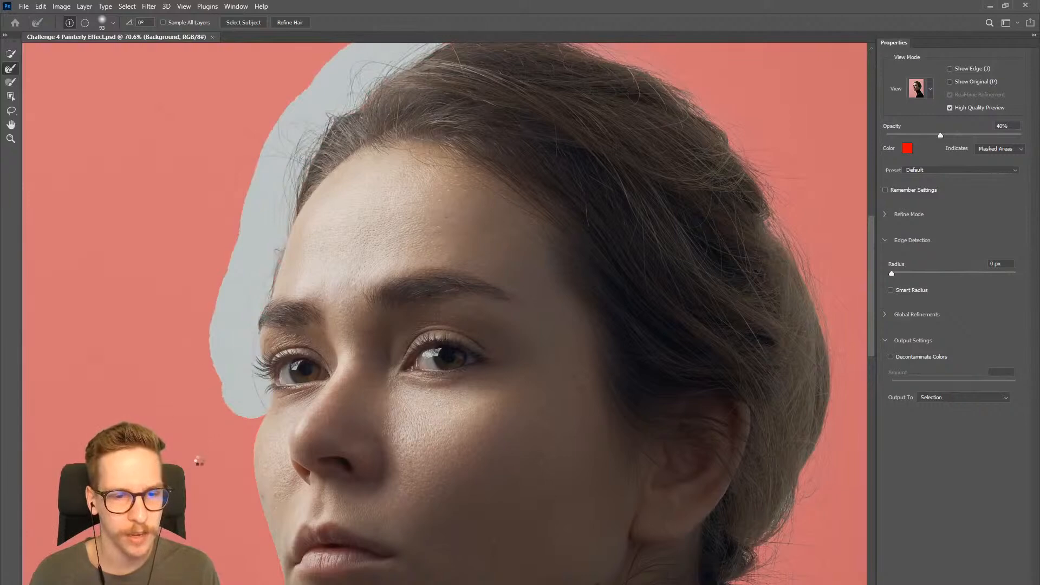
Step: Accept the refined selection and apply it to the portrait as a layer mask that hides the backdrop
{"action": "scroll", "coordinate": [462, 382], "scroll_direction": "down", "scroll_amount": 8}
{"action": "left_click_drag", "start_coordinate": [522, 395], "coordinate": [436, 341]}
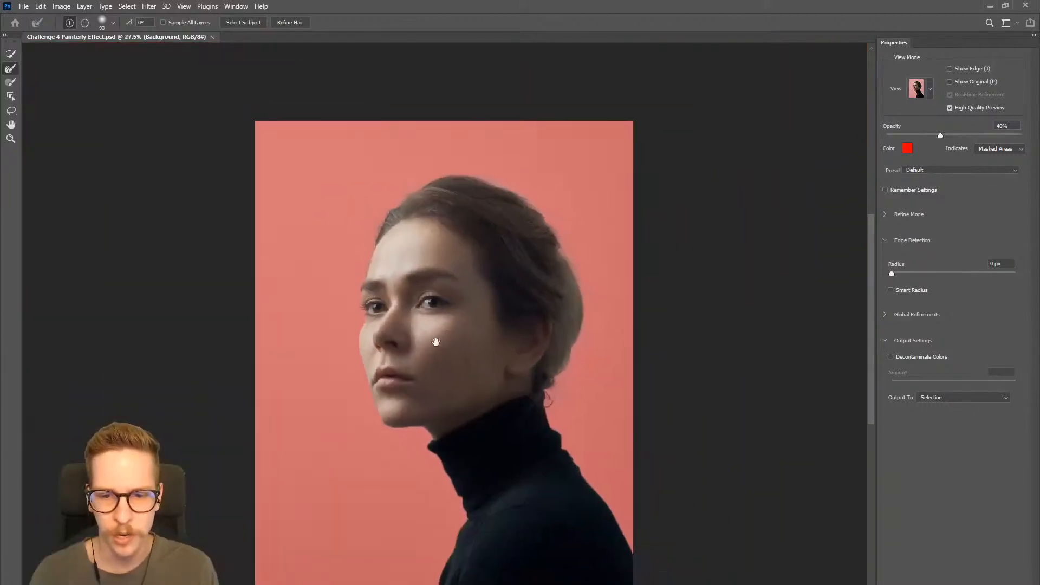
{"action": "scroll", "coordinate": [538, 421], "scroll_direction": "up", "scroll_amount": 1}
{"action": "left_click_drag", "start_coordinate": [538, 420], "coordinate": [516, 375]}
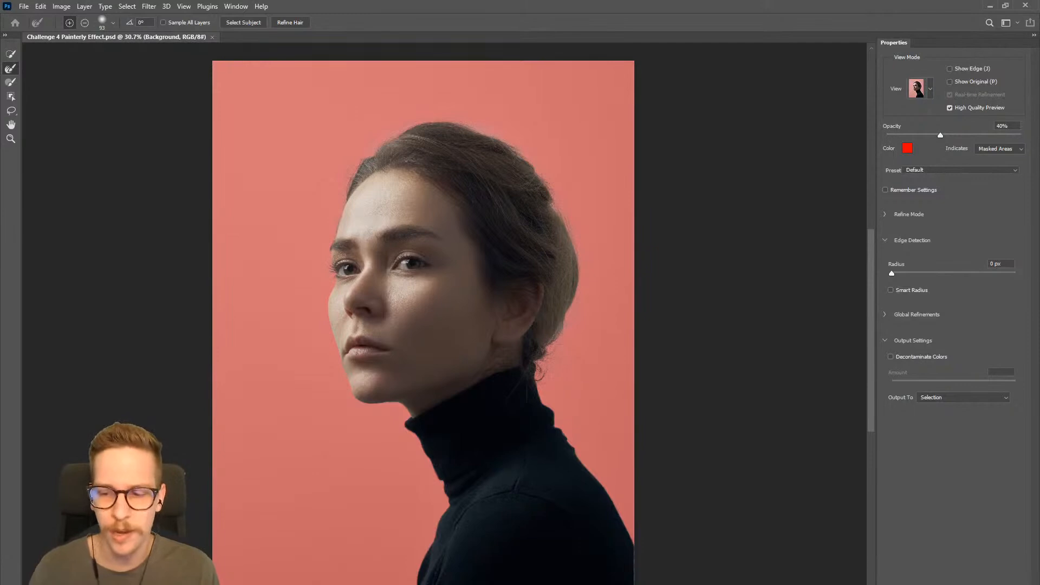
{"action": "key", "text": "Return"}
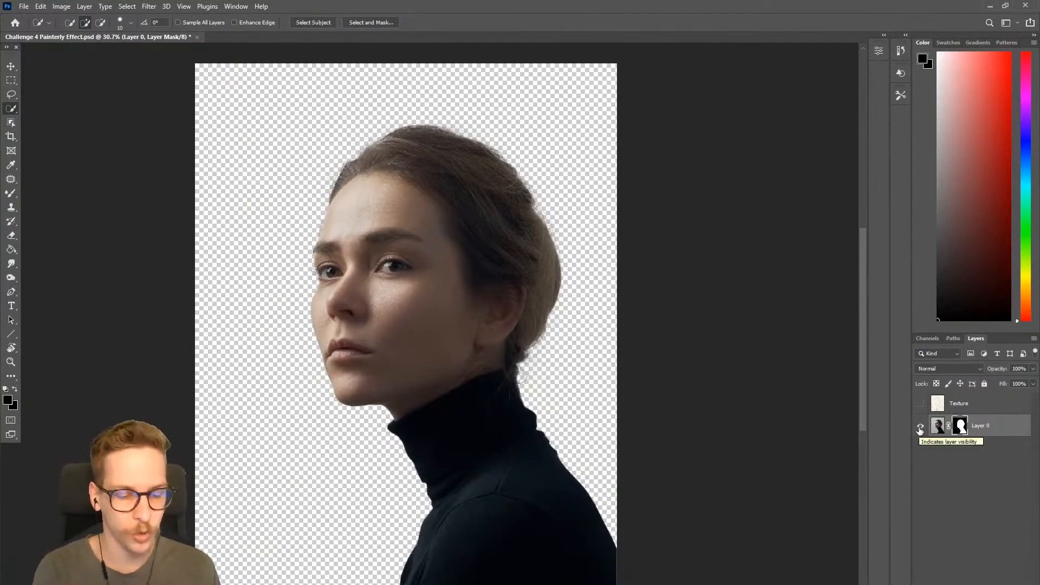
Step: Create a new empty layer named Background
{"action": "key", "text": "ctrl+shift+n"}
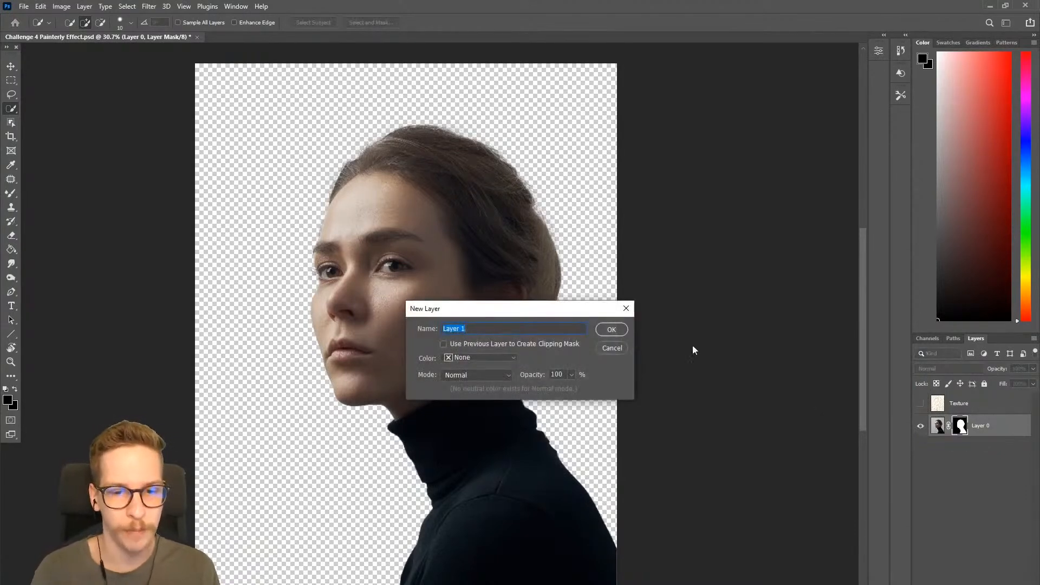
{"action": "type", "text": "Background"}
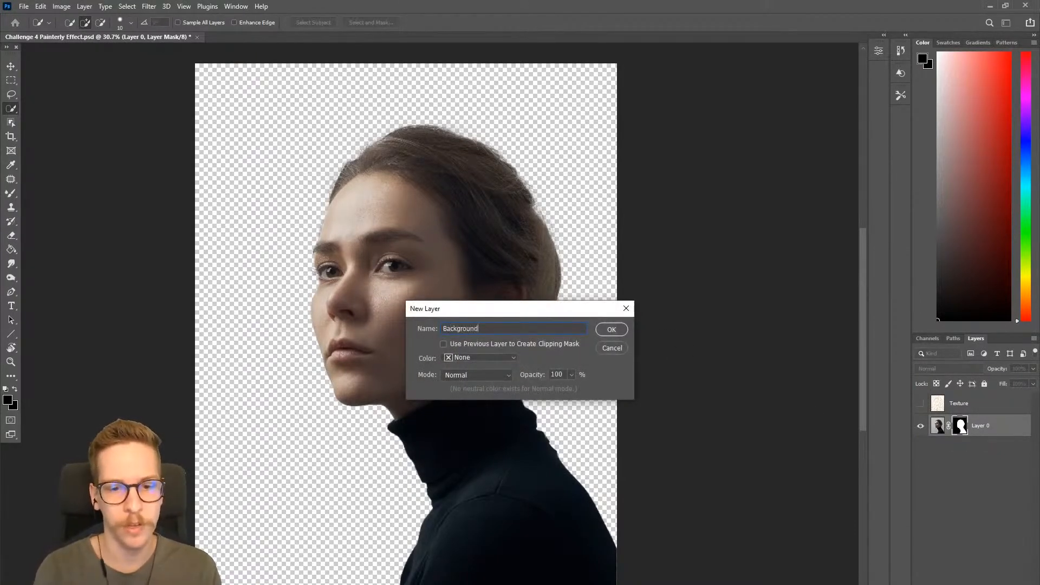
{"action": "key", "text": "Return"}
{"action": "left_click", "coordinate": [84, 6]}
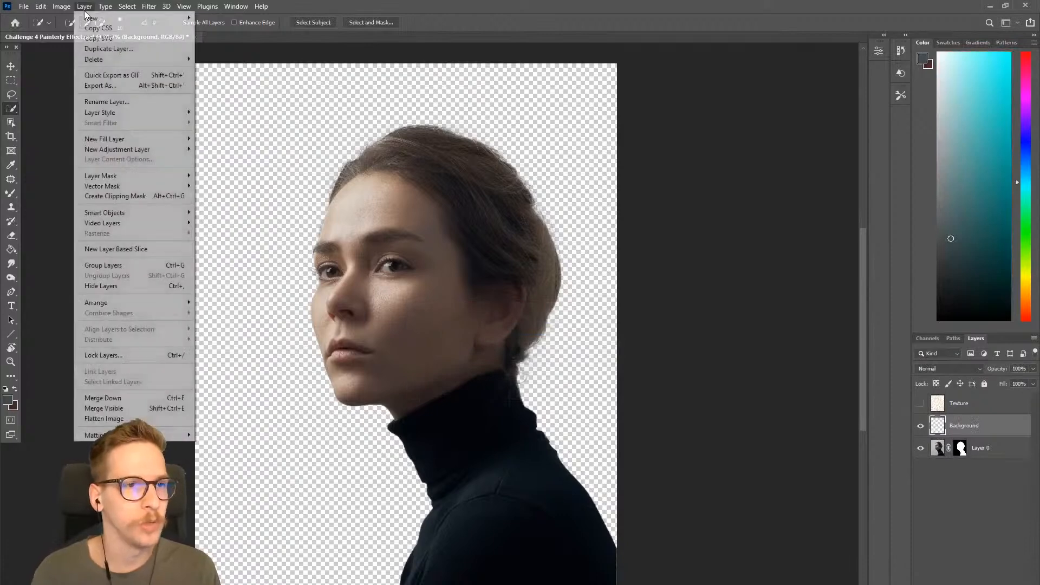
{"action": "mouse_move", "coordinate": [97, 19]}
{"action": "left_click", "coordinate": [470, 7]}
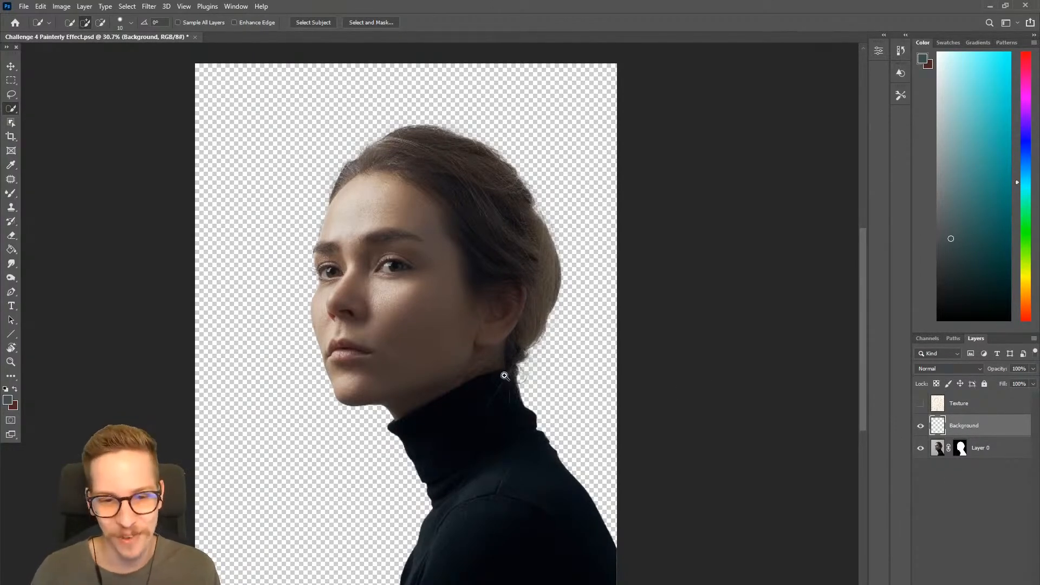
Step: Move the Background layer below the masked portrait and fill it with the dark teal foreground color
{"action": "mouse_move", "coordinate": [508, 373]}
{"action": "left_mouse_down"}
{"action": "mouse_move", "coordinate": [523, 352]}
{"action": "mouse_move", "coordinate": [512, 367]}
{"action": "left_mouse_up"}
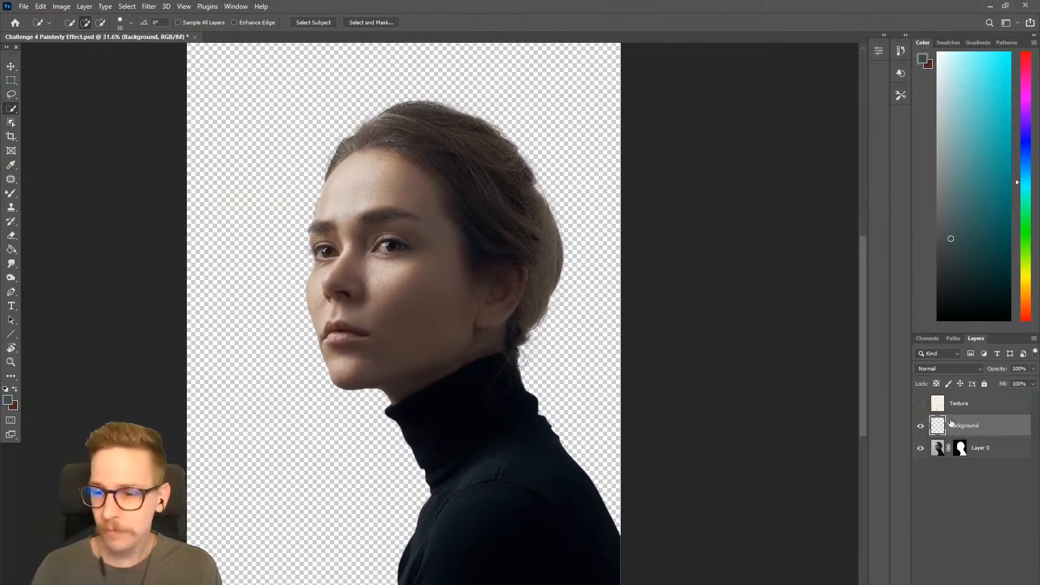
{"action": "left_click_drag", "start_coordinate": [953, 428], "coordinate": [960, 462]}
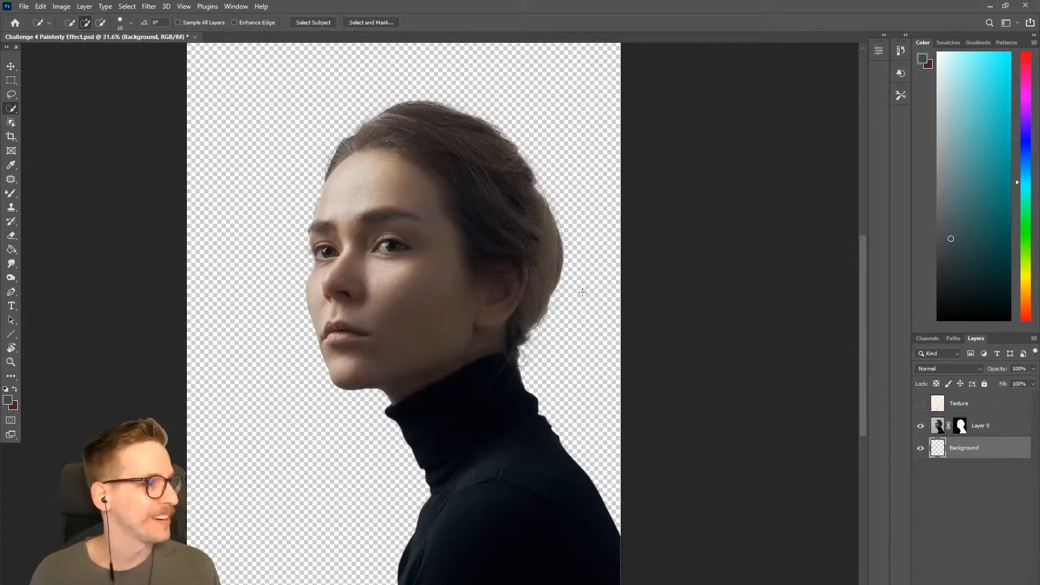
{"action": "key", "text": "g"}
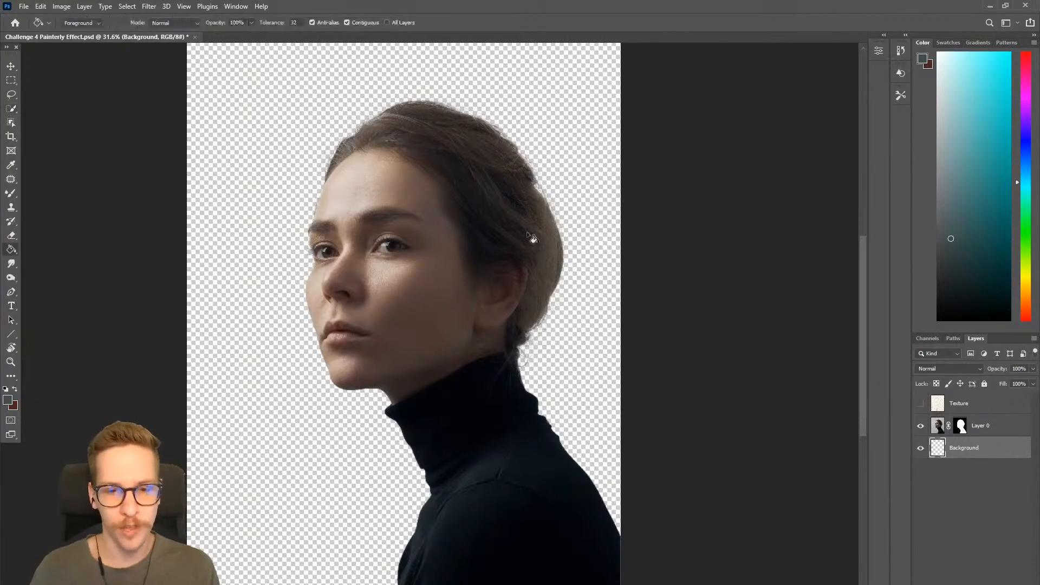
{"action": "left_click", "coordinate": [574, 179]}
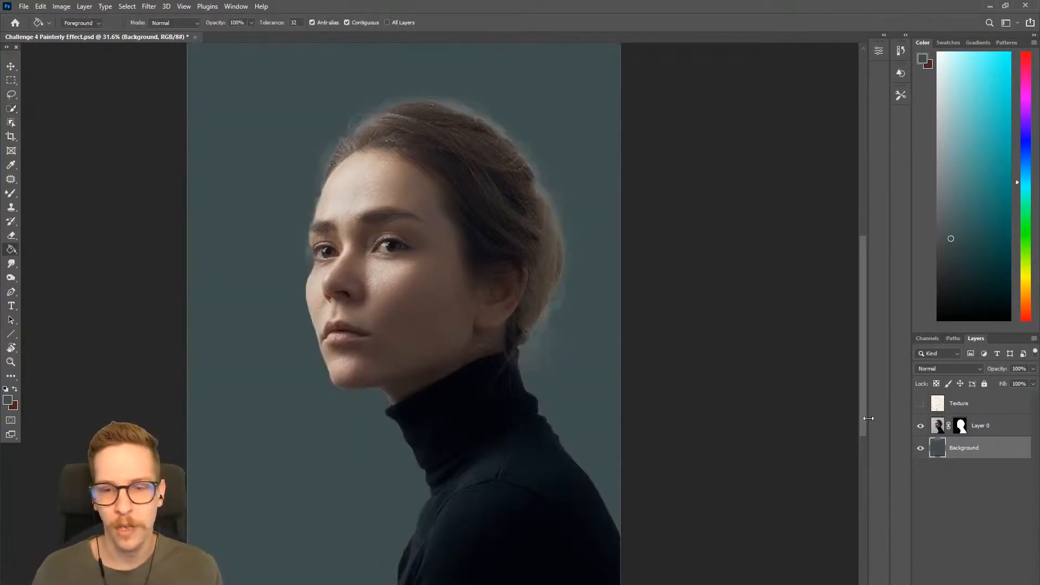
Step: Add a new layer named Multiply above the portrait layer, with its blending mode set to Multiply
{"action": "left_click", "coordinate": [984, 433]}
{"action": "key", "text": "ctrl+shift+n"}
{"action": "type", "text": "Multiply"}
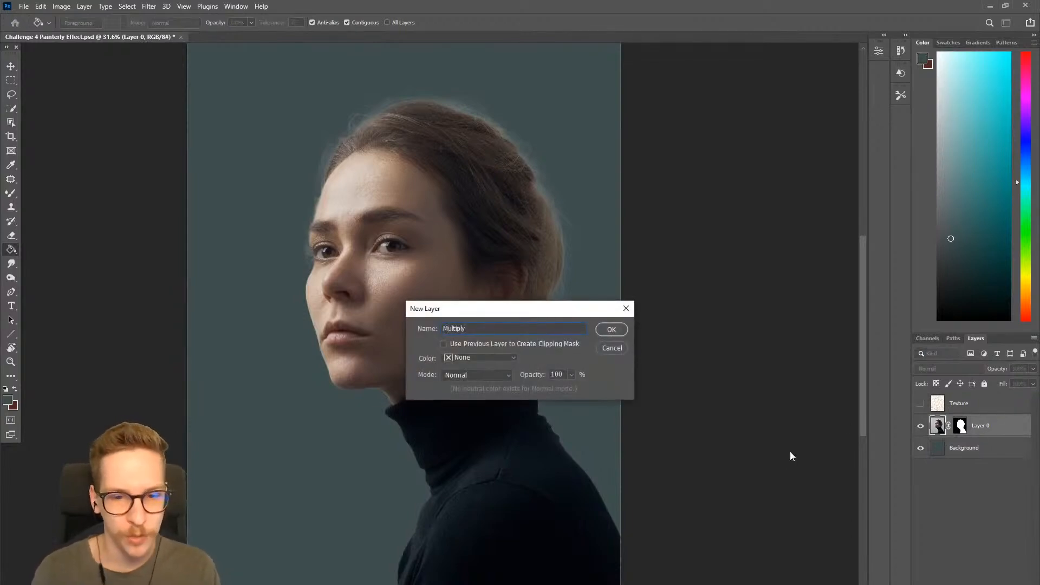
{"action": "left_click", "coordinate": [459, 375]}
{"action": "left_click", "coordinate": [461, 372]}
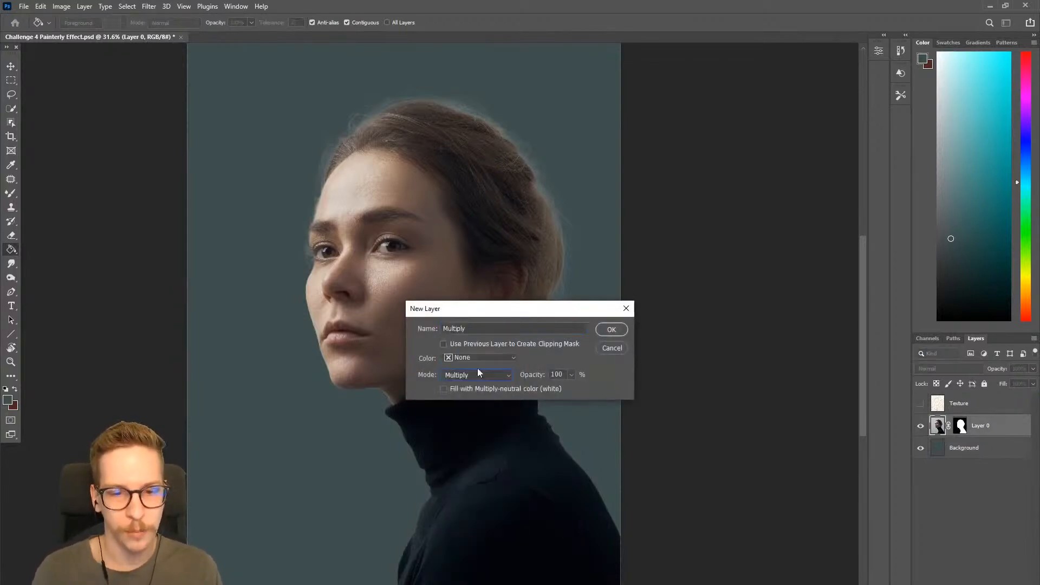
{"action": "left_click", "coordinate": [611, 330]}
Step: Switch to the regular Brush tool with the Airbrush preset from Sam's Brushes for cleaning up the light halo around the hair
{"action": "scroll", "coordinate": [546, 181], "scroll_direction": "up", "scroll_amount": 12}
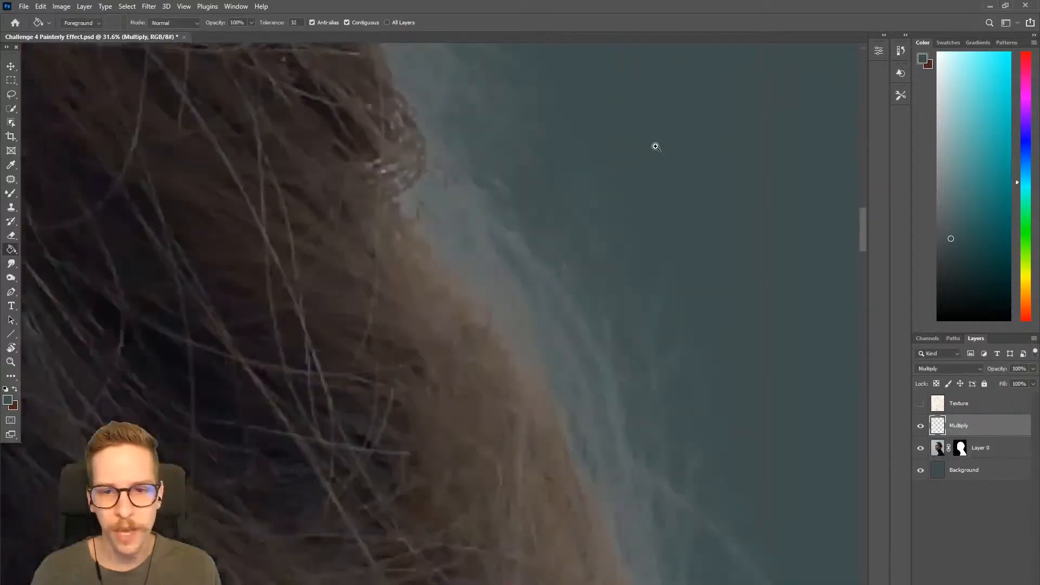
{"action": "left_click_drag", "start_coordinate": [650, 164], "coordinate": [584, 289]}
{"action": "scroll", "coordinate": [584, 289], "scroll_direction": "down", "scroll_amount": 6}
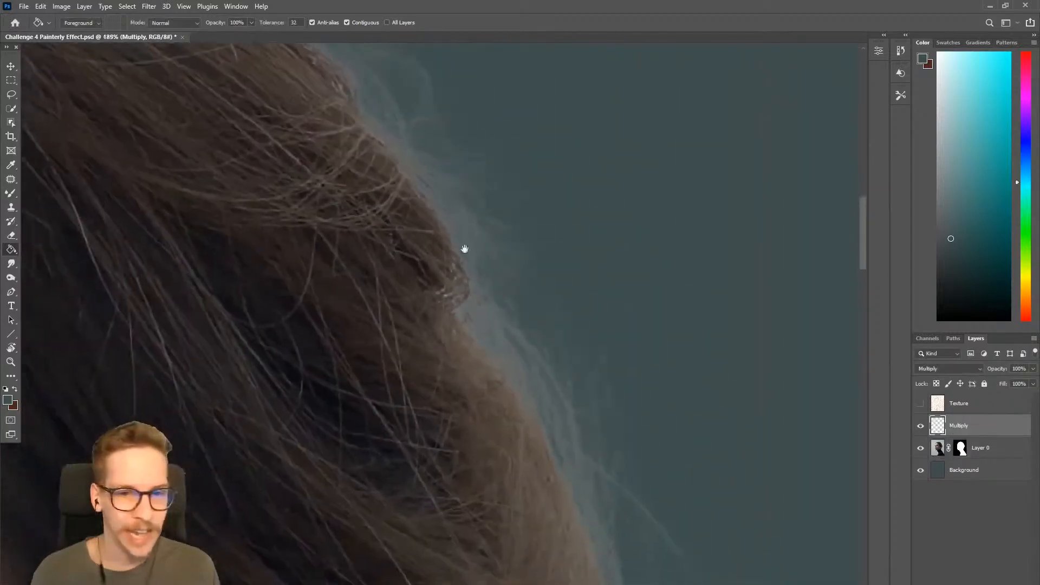
{"action": "scroll", "coordinate": [514, 379], "scroll_direction": "down", "scroll_amount": 11}
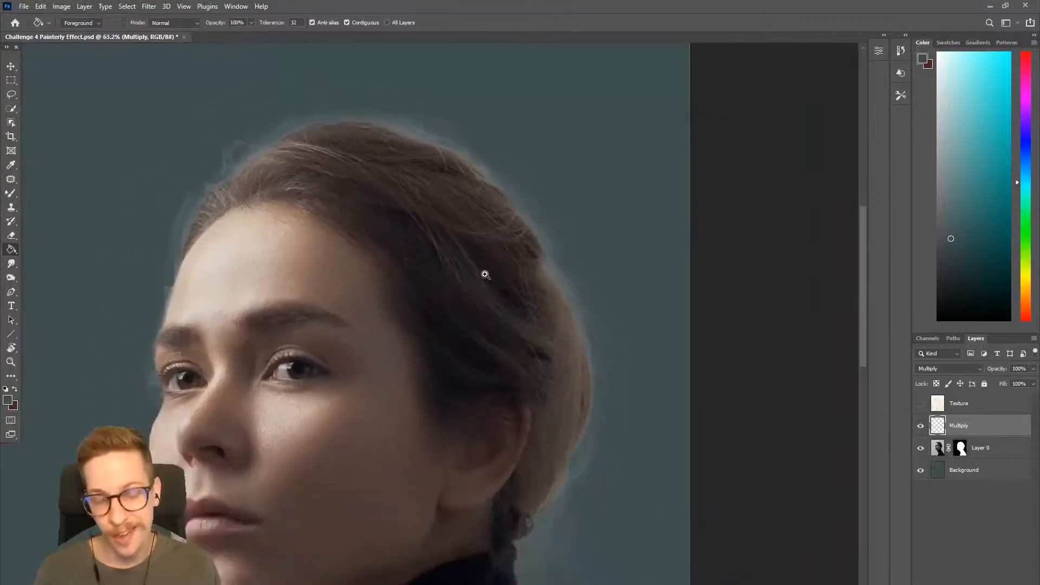
{"action": "key", "text": "b"}
{"action": "key", "text": "bracketright"}
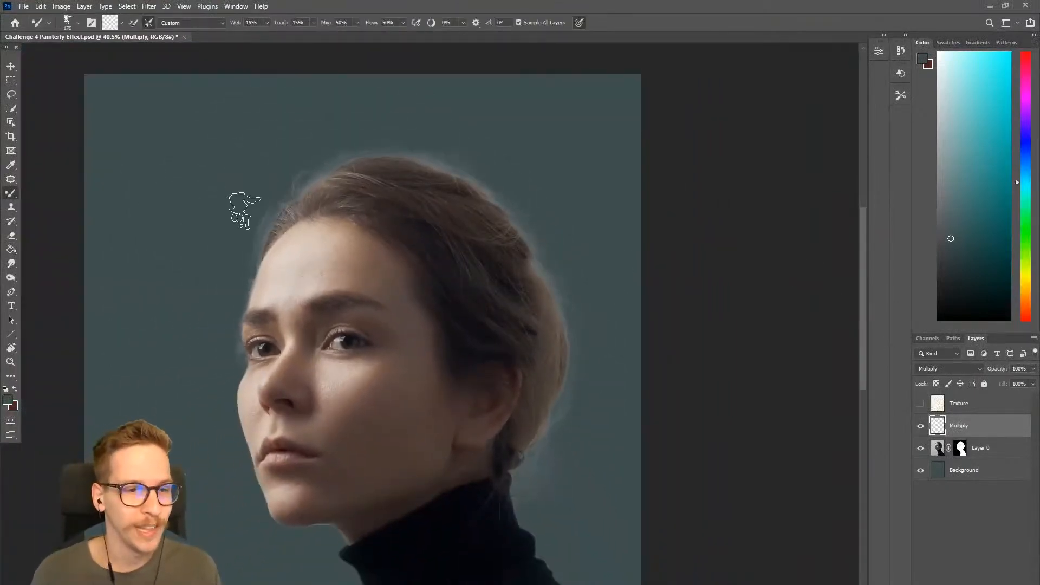
{"action": "right_click", "coordinate": [12, 194]}
{"action": "left_click", "coordinate": [51, 195]}
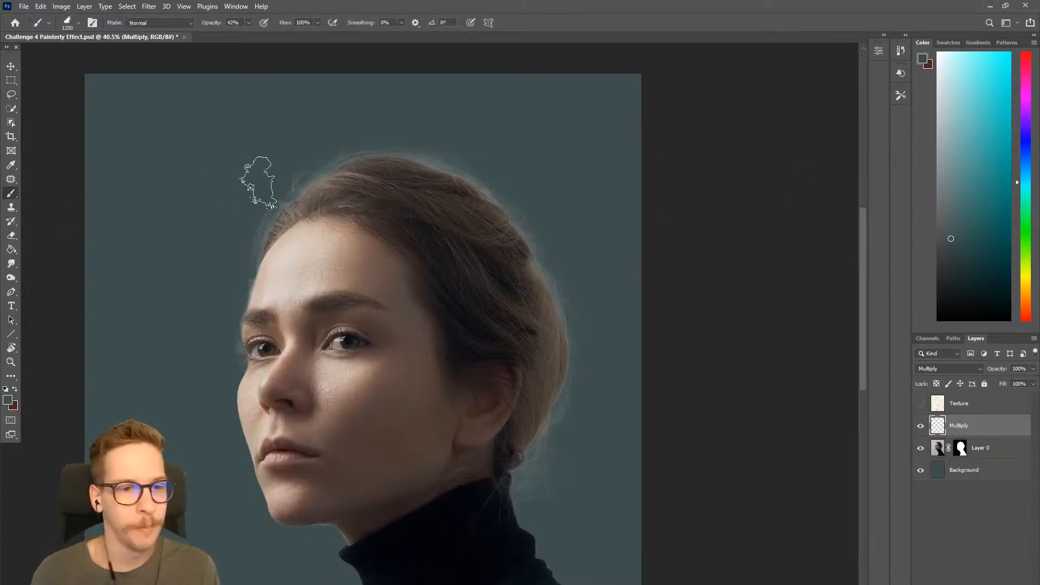
{"action": "right_click", "coordinate": [262, 183]}
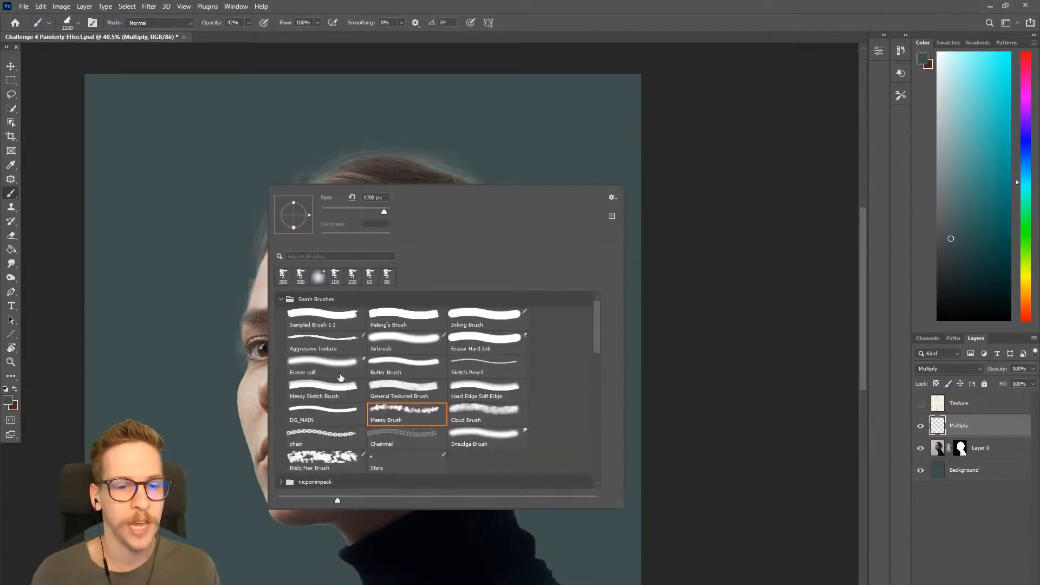
{"action": "left_click", "coordinate": [403, 340]}
{"action": "left_click", "coordinate": [728, 255]}
Step: Reduce the airbrush size to 600 px and clip the Multiply layer to the portrait layer below it
{"action": "key", "text": "bracketleft"}
{"action": "key", "text": "bracketleft"}
{"action": "key", "text": "bracketleft"}
{"action": "key", "text": "bracketleft"}
{"action": "key", "text": "bracketleft"}
{"action": "key", "text": "bracketleft"}
{"action": "left_click_drag", "start_coordinate": [551, 202], "coordinate": [601, 332]}
{"action": "key", "text": "ctrl+z"}
{"action": "right_click", "coordinate": [1000, 427]}
{"action": "left_click", "coordinate": [899, 378]}
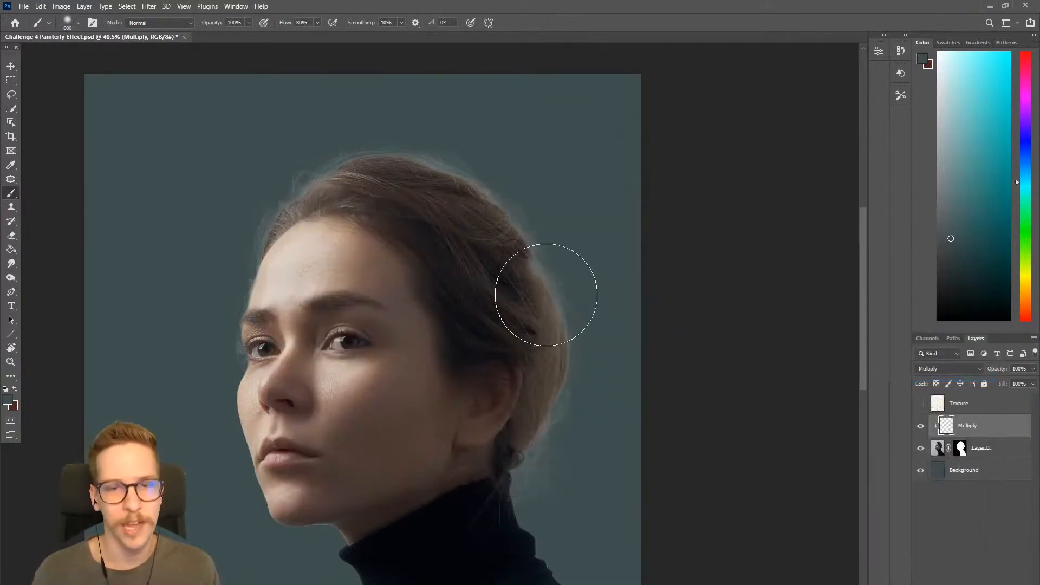
Step: Paint dark teal over the light halo around the hair on the Multiply layer, varying the soft brush between 200 and 400 px
{"action": "key", "text": "bracketleft"}
{"action": "key", "text": "bracketleft"}
{"action": "key", "text": "bracketleft"}
{"action": "key", "text": "bracketleft"}
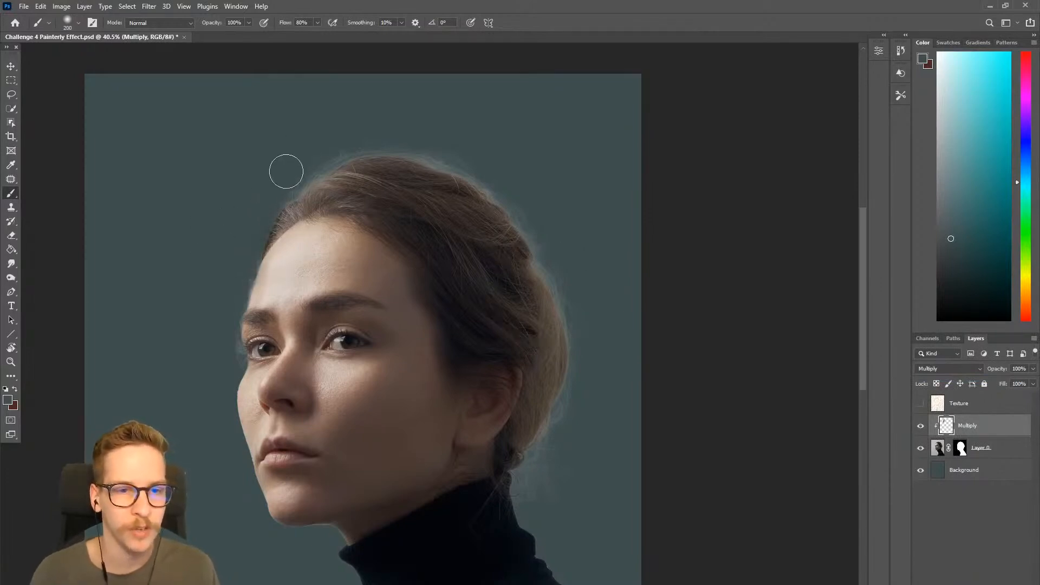
{"action": "key", "text": "bracketright"}
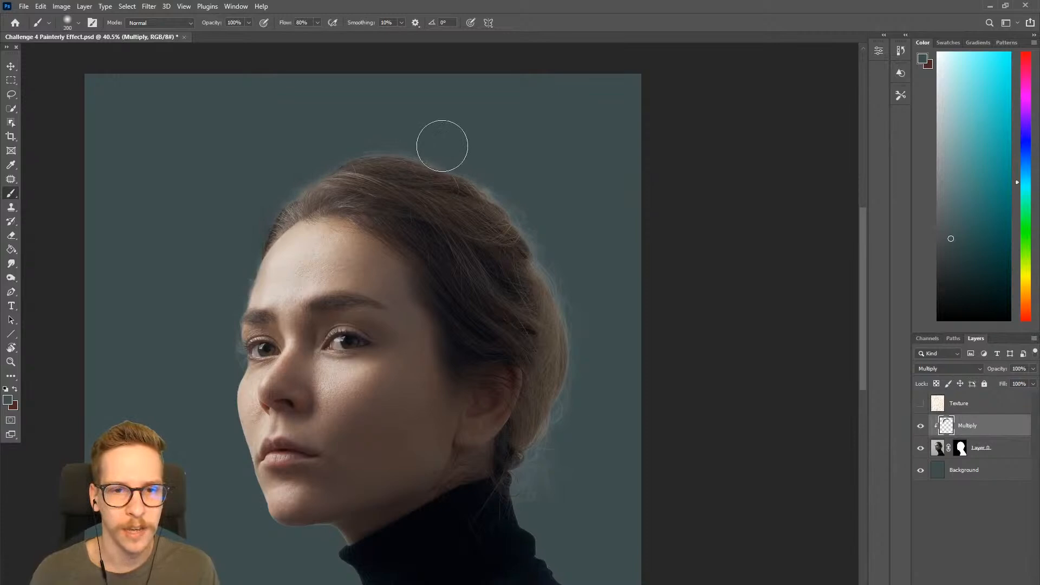
{"action": "key", "text": "bracketright"}
{"action": "key", "text": "bracketright"}
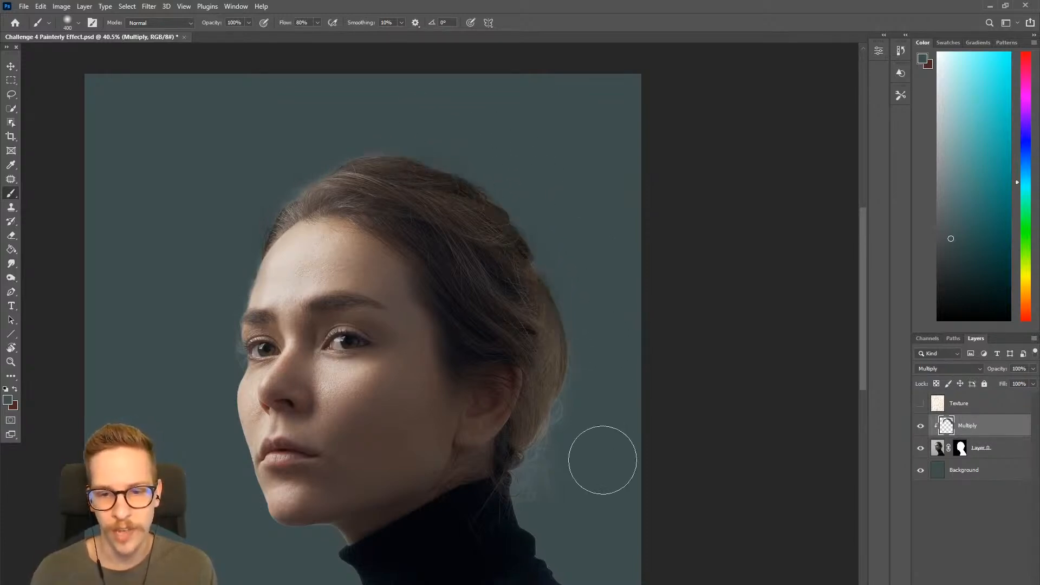
{"action": "key", "text": "bracketleft"}
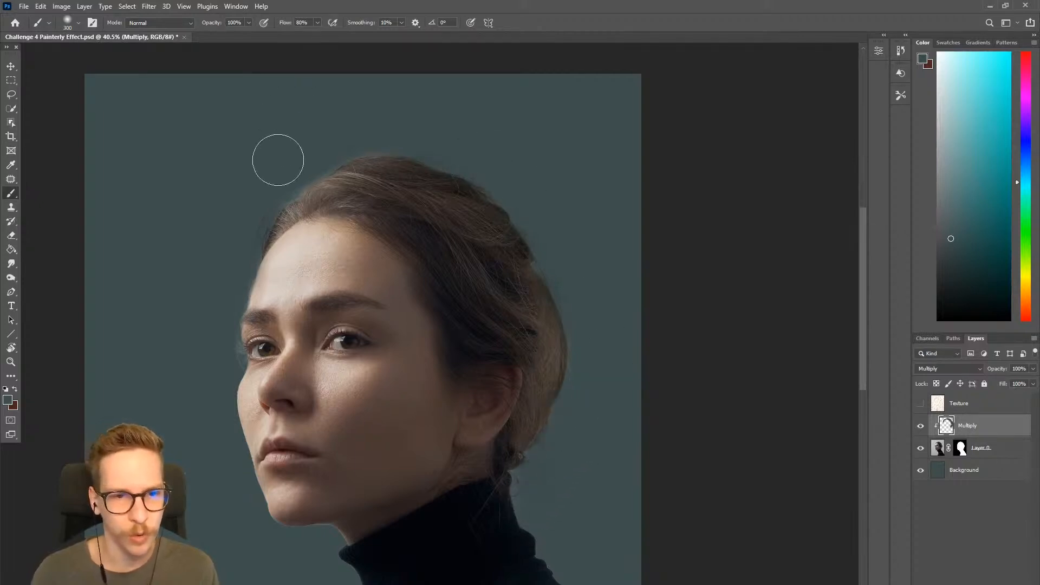
Step: Lower the brush opacity to 35% and pick a muted grey-blue foreground color for subtle hair edge touch-ups
{"action": "left_click", "coordinate": [249, 23]}
{"action": "left_click_drag", "start_coordinate": [250, 34], "coordinate": [216, 35]}
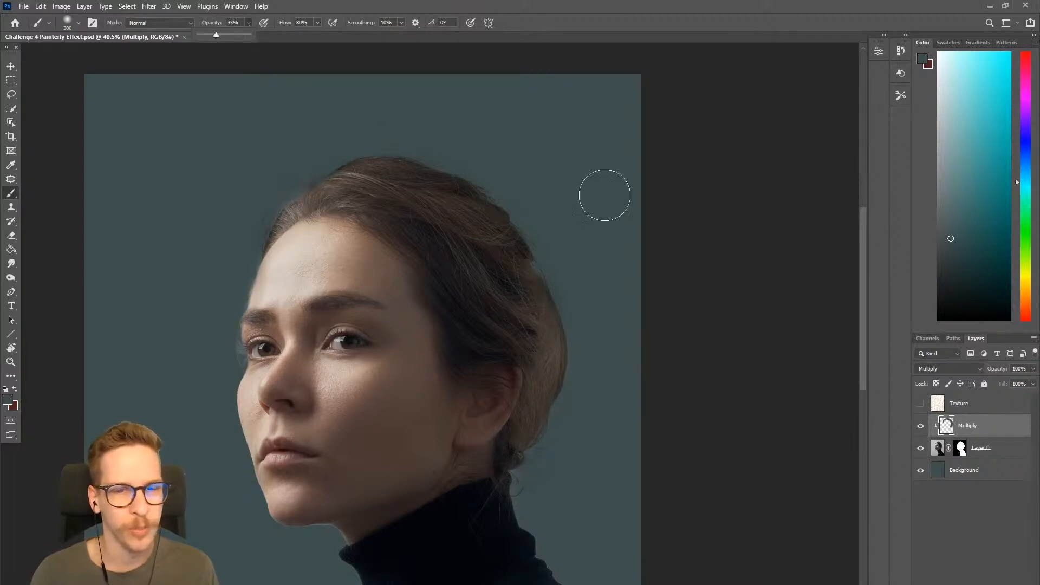
{"action": "left_click", "coordinate": [945, 165]}
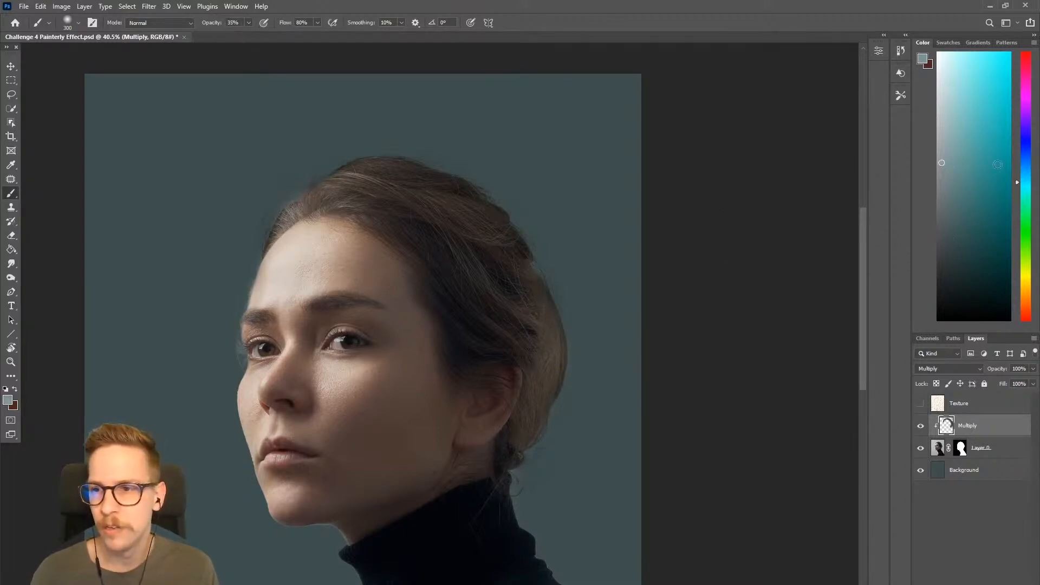
{"action": "left_click", "coordinate": [1026, 151]}
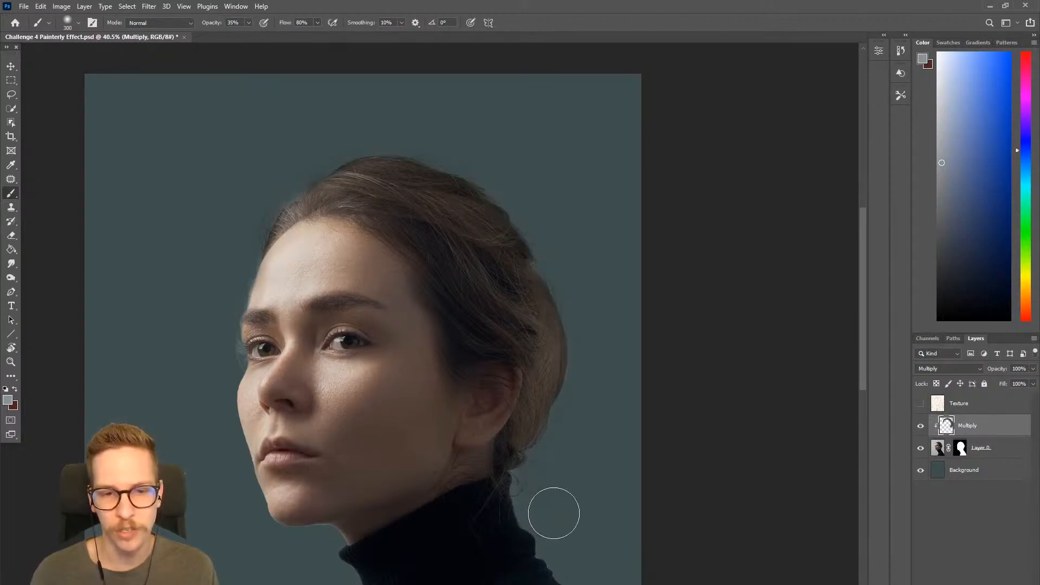
Step: Lower the Multiply layer's opacity to 77% to soften the darkening around the hair
{"action": "scroll", "coordinate": [568, 320], "scroll_direction": "down", "scroll_amount": 2}
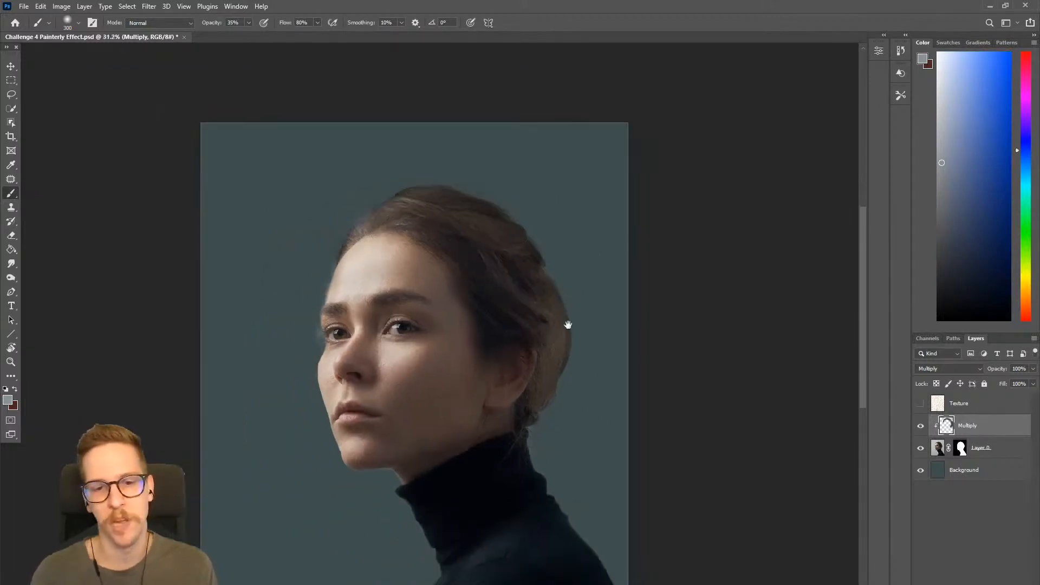
{"action": "mouse_move", "coordinate": [1033, 369]}
{"action": "left_mouse_down"}
{"action": "mouse_move", "coordinate": [1012, 383]}
{"action": "mouse_move", "coordinate": [1021, 379]}
{"action": "left_mouse_up"}
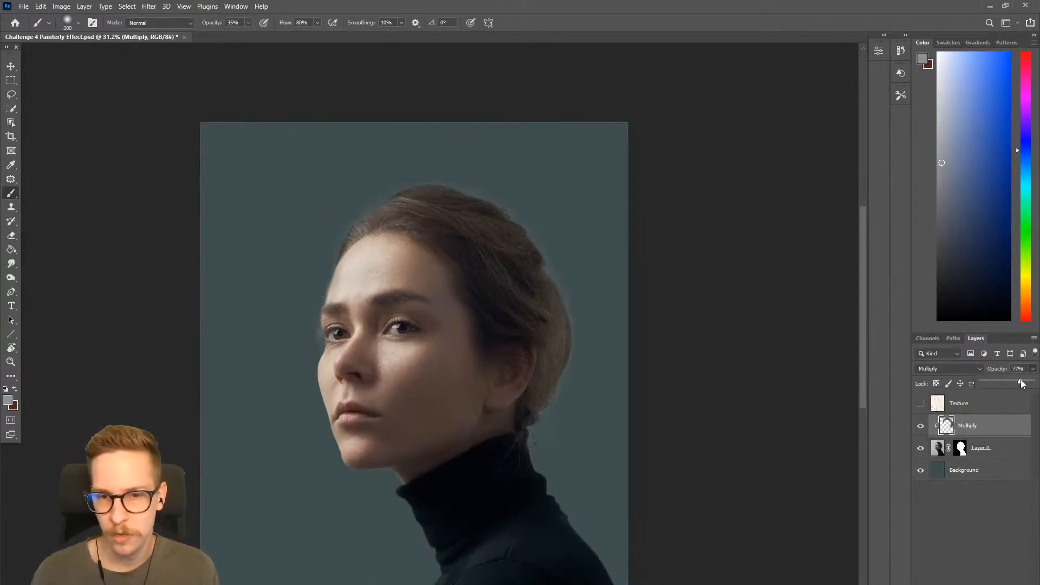
{"action": "left_click_drag", "start_coordinate": [645, 300], "coordinate": [633, 225]}
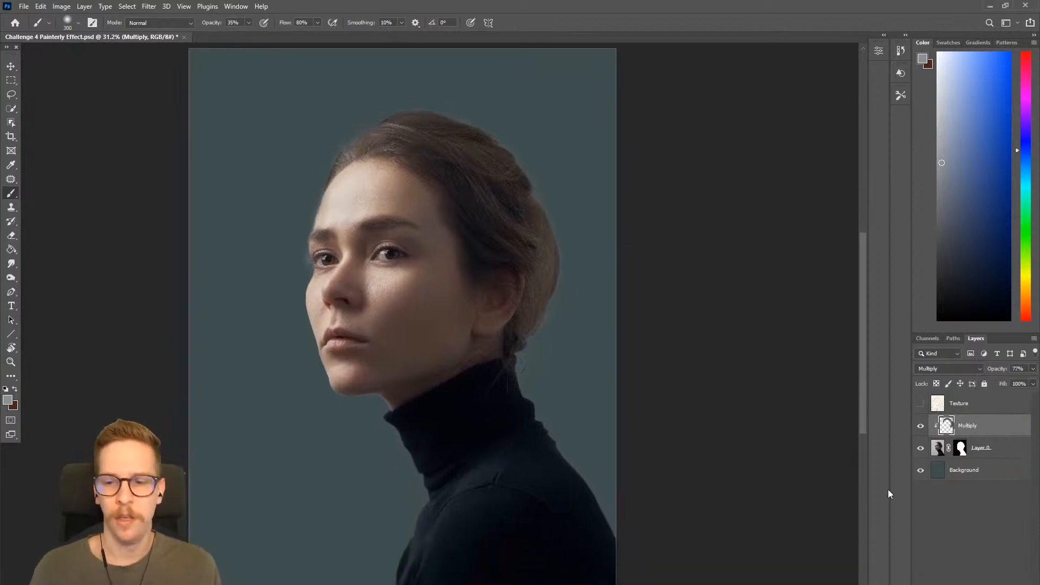
Step: Convert the masked portrait layer, Layer 0, to a smart object
{"action": "left_click", "coordinate": [952, 478]}
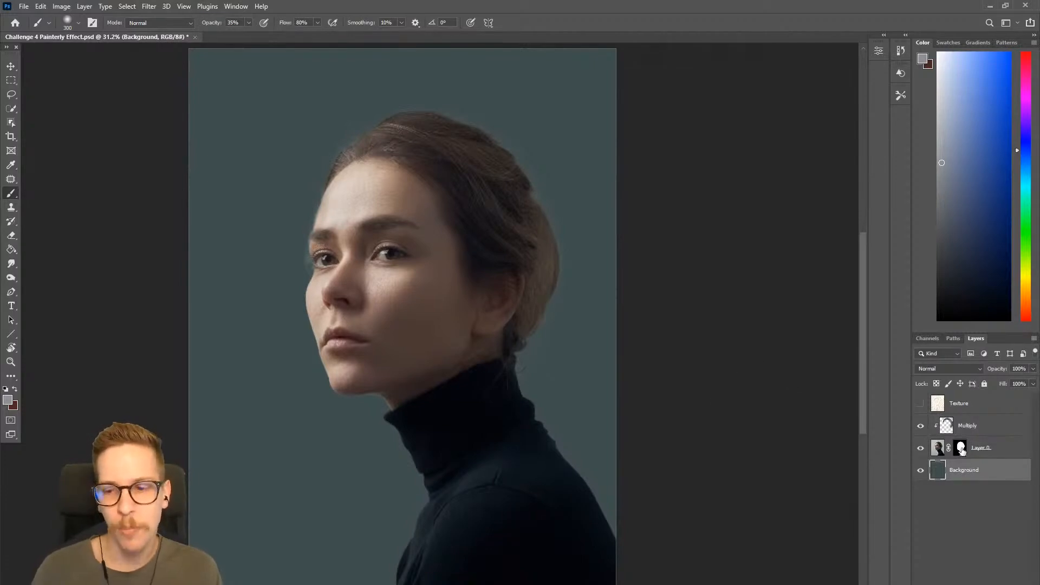
{"action": "left_click", "coordinate": [939, 449]}
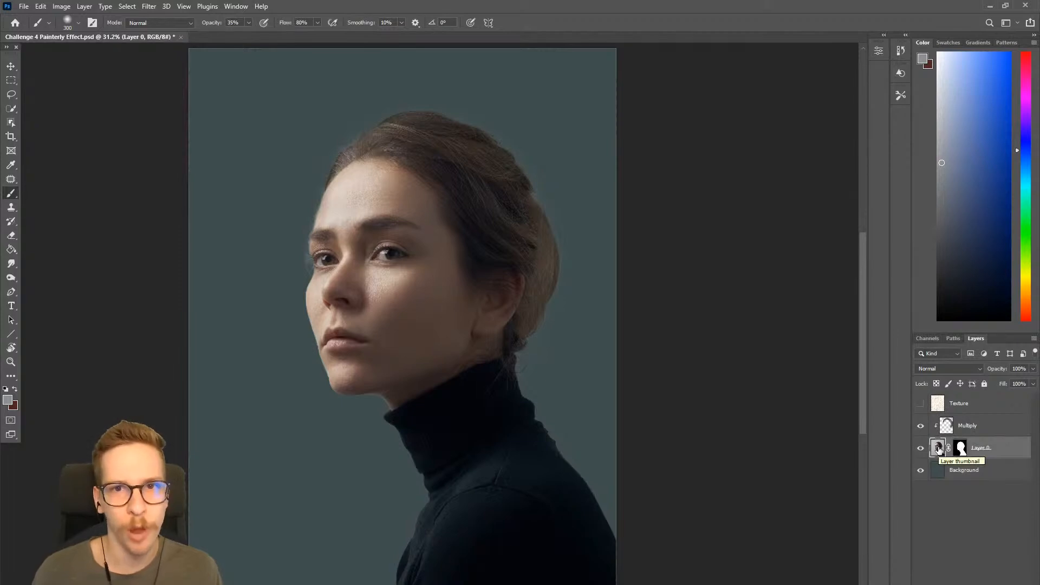
{"action": "right_click", "coordinate": [939, 449]}
{"action": "left_click", "coordinate": [991, 452]}
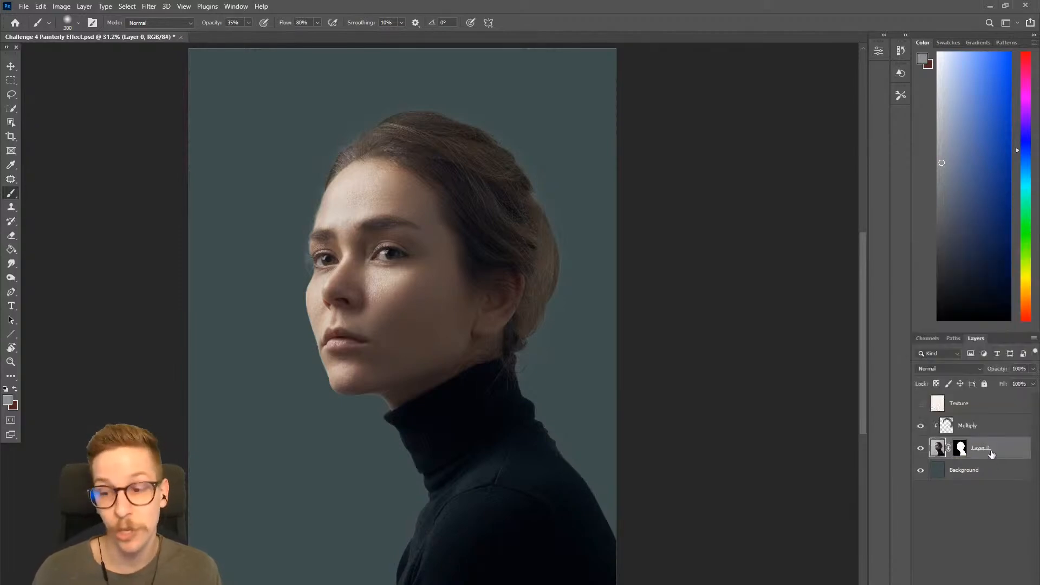
{"action": "right_click", "coordinate": [991, 450]}
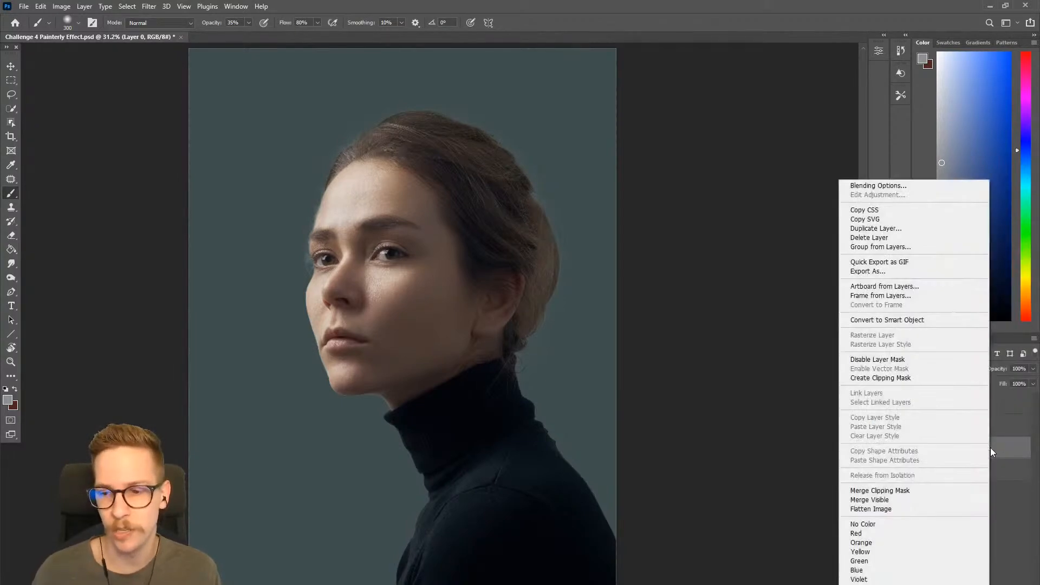
{"action": "left_click", "coordinate": [908, 320]}
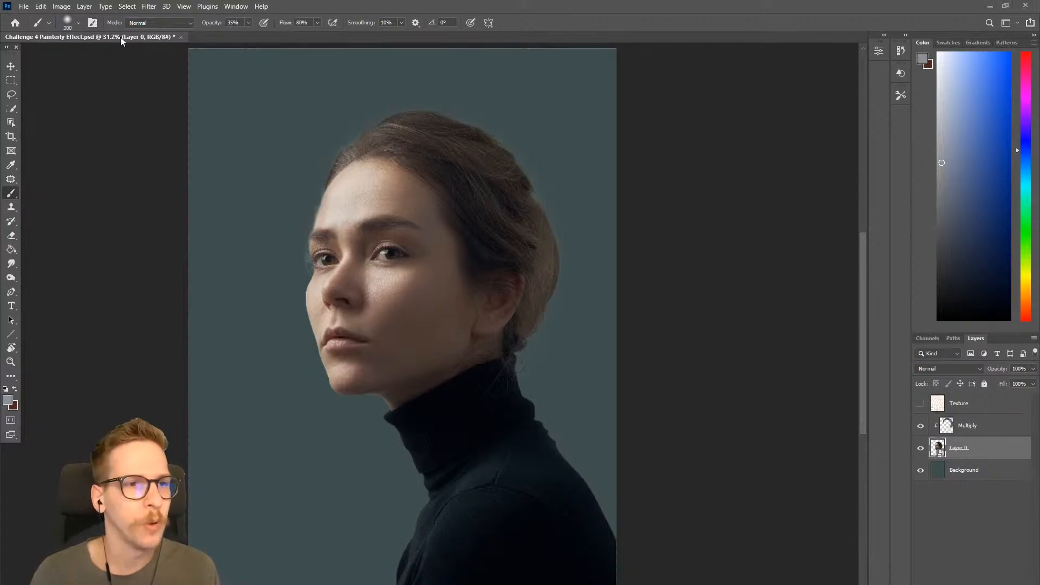
Step: Open the Camera Raw Filter on the portrait smart object and show the Basic adjustments with the face enlarged in the preview
{"action": "left_click", "coordinate": [149, 6]}
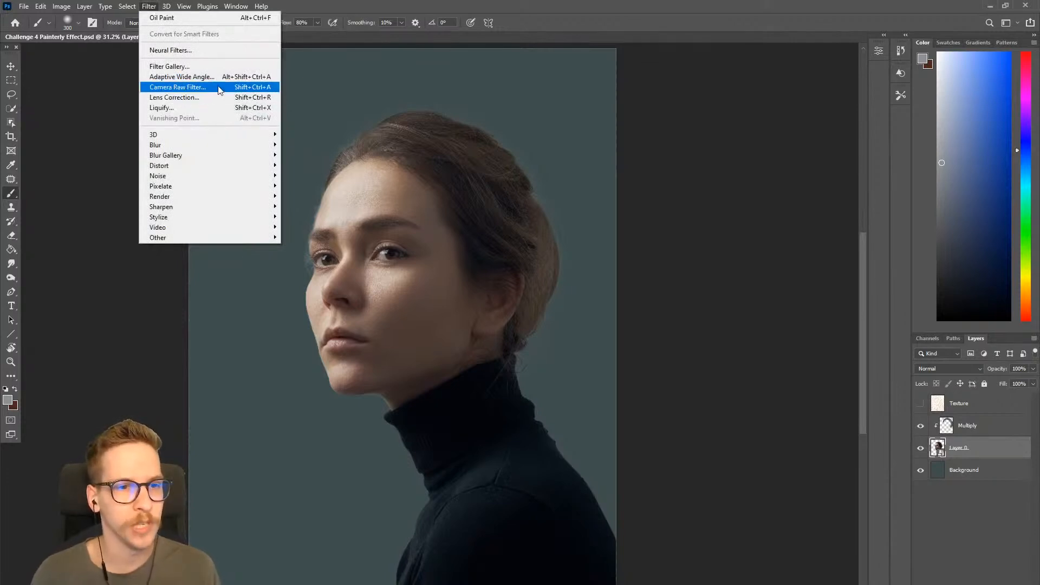
{"action": "left_click", "coordinate": [220, 88]}
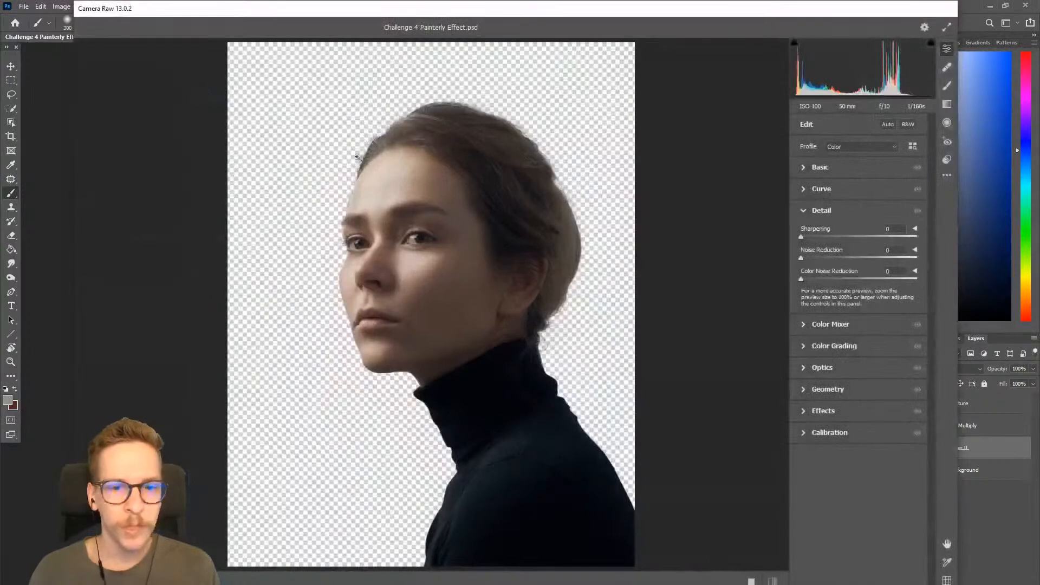
{"action": "left_click", "coordinate": [805, 211]}
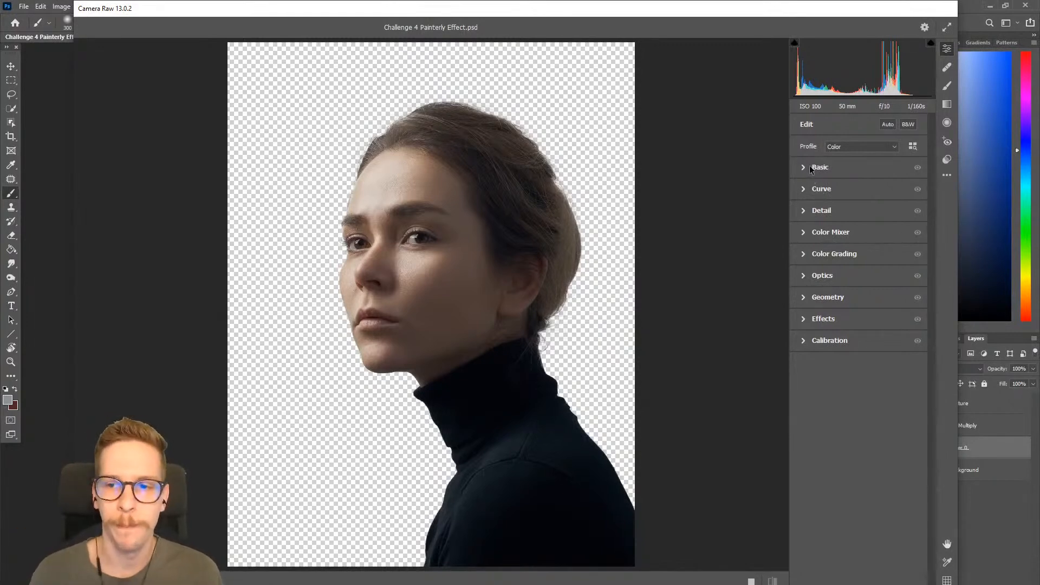
{"action": "left_click", "coordinate": [804, 169]}
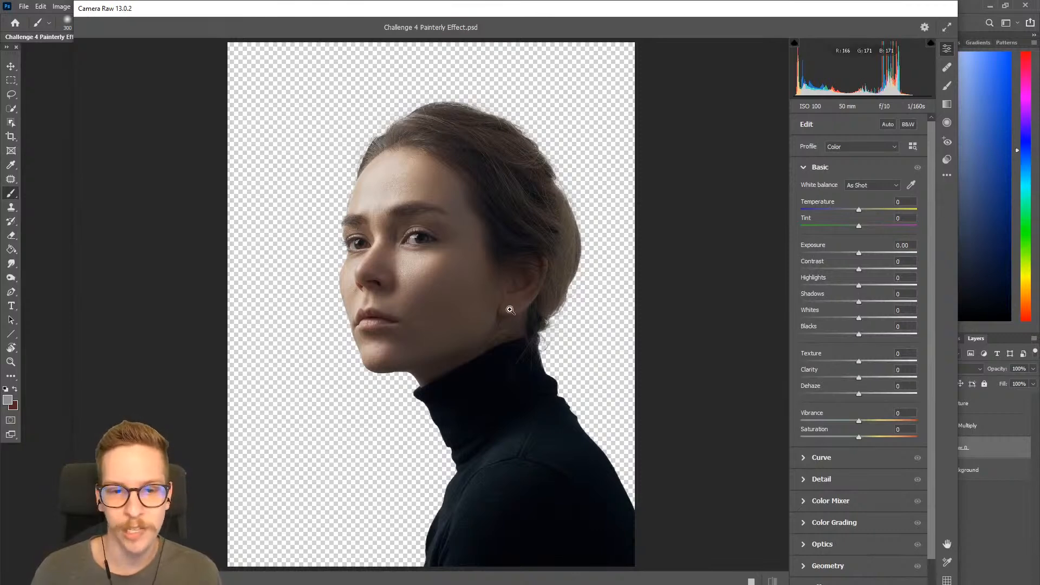
{"action": "left_click_drag", "start_coordinate": [425, 214], "coordinate": [574, 365]}
{"action": "left_click_drag", "start_coordinate": [423, 204], "coordinate": [511, 380]}
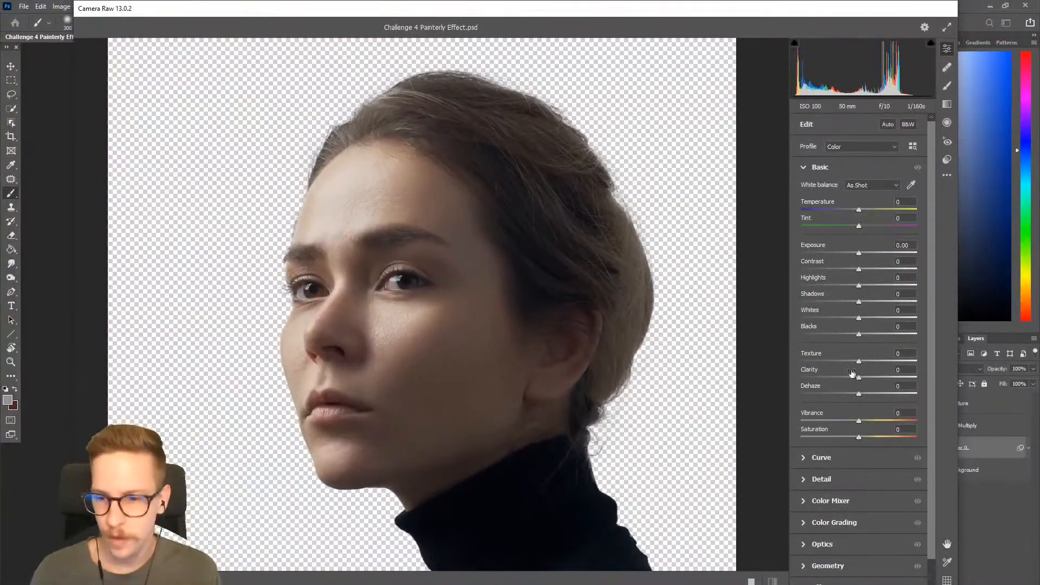
{"action": "left_click_drag", "start_coordinate": [860, 364], "coordinate": [780, 363]}
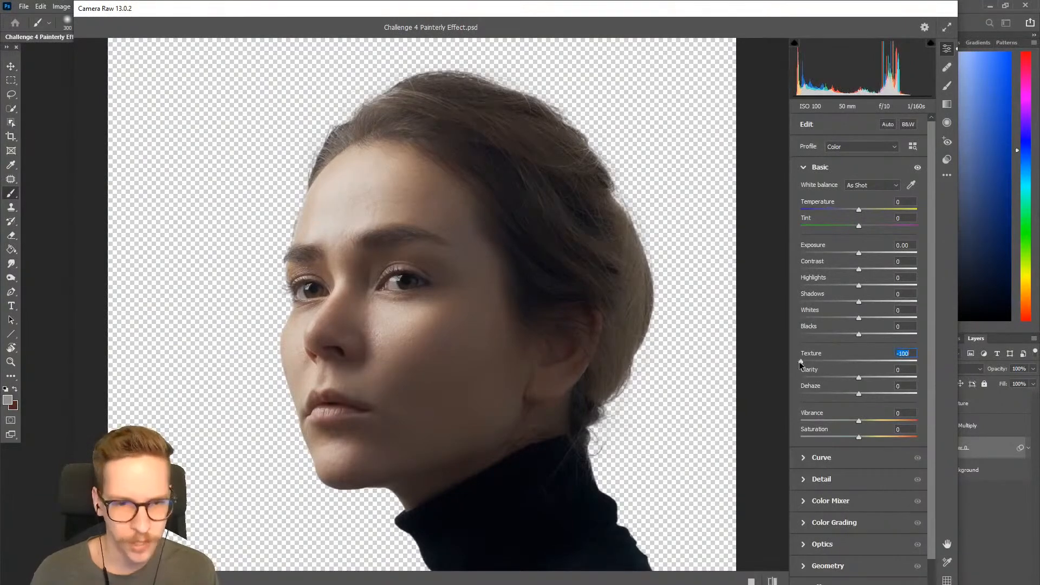
{"action": "left_click_drag", "start_coordinate": [801, 361], "coordinate": [909, 359]}
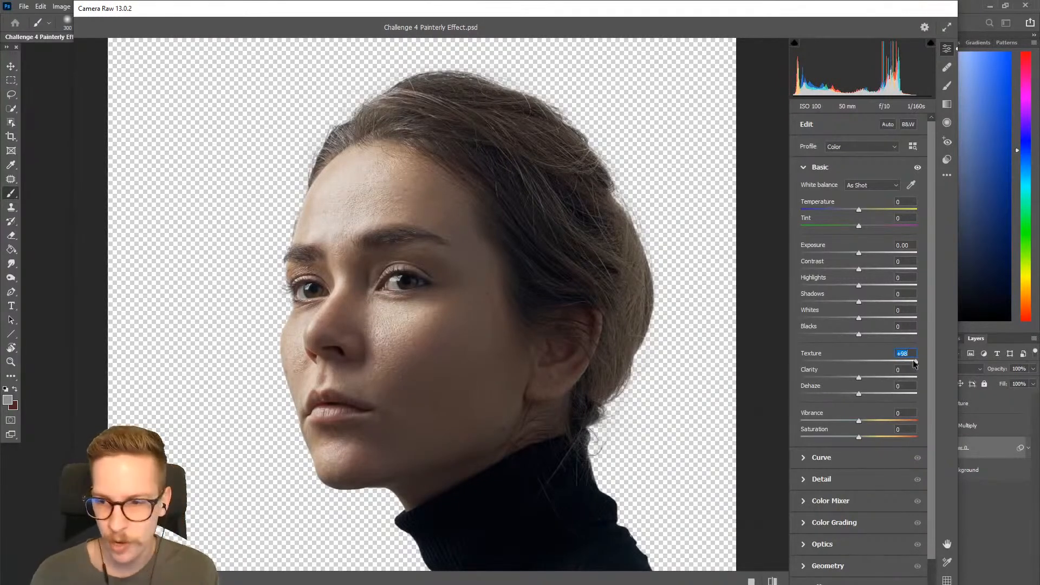
{"action": "left_click_drag", "start_coordinate": [892, 365], "coordinate": [861, 365]}
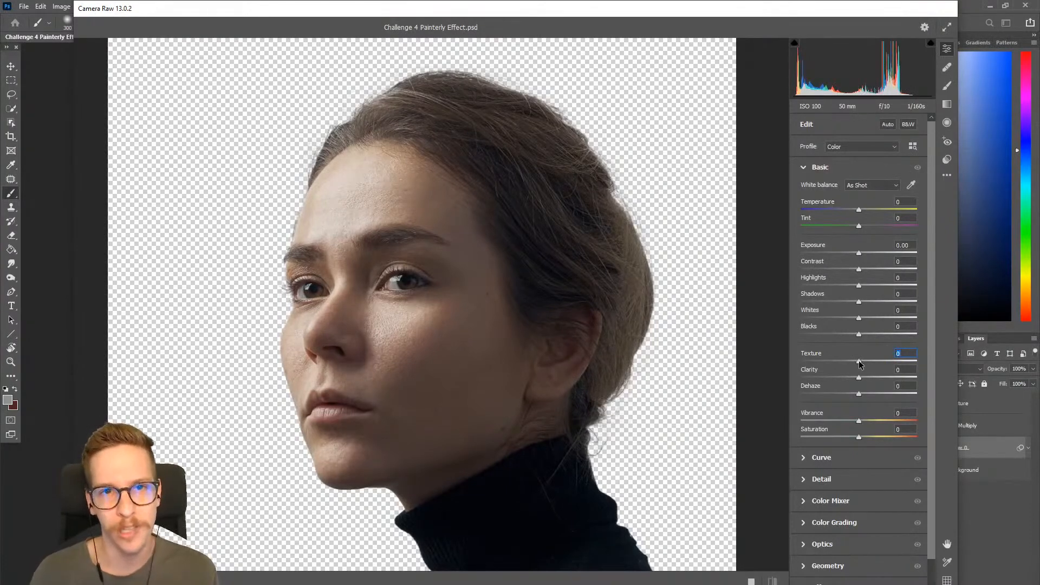
Step: Smooth the skin and hair by setting Texture to -74 and Clarity to -25 in the Basic adjustments
{"action": "left_click_drag", "start_coordinate": [860, 364], "coordinate": [816, 361]}
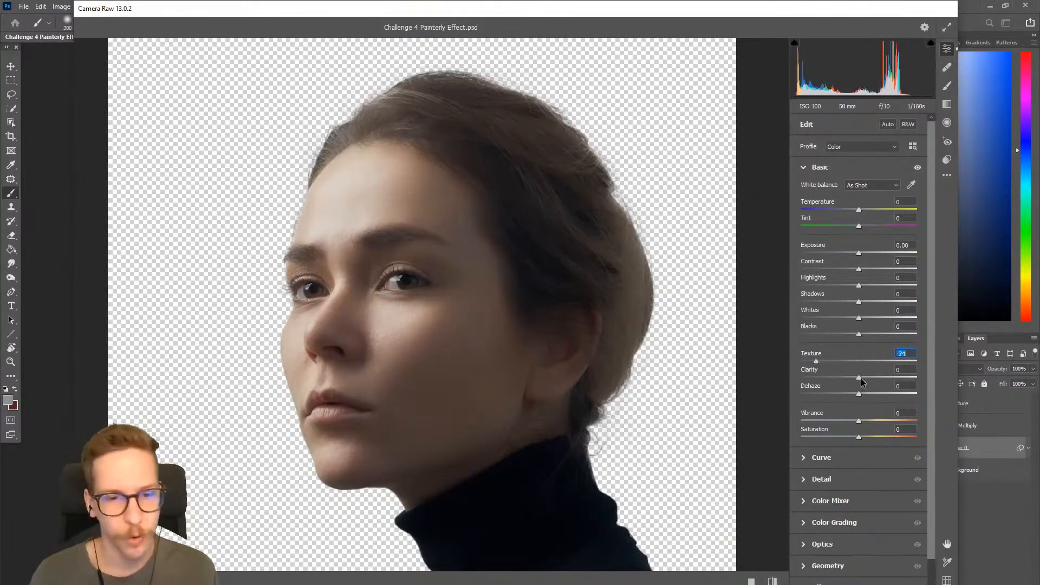
{"action": "mouse_move", "coordinate": [860, 378]}
{"action": "left_mouse_down"}
{"action": "mouse_move", "coordinate": [915, 372]}
{"action": "mouse_move", "coordinate": [895, 376]}
{"action": "mouse_move", "coordinate": [924, 381]}
{"action": "mouse_move", "coordinate": [790, 375]}
{"action": "mouse_move", "coordinate": [876, 374]}
{"action": "mouse_move", "coordinate": [846, 377]}
{"action": "left_mouse_up"}
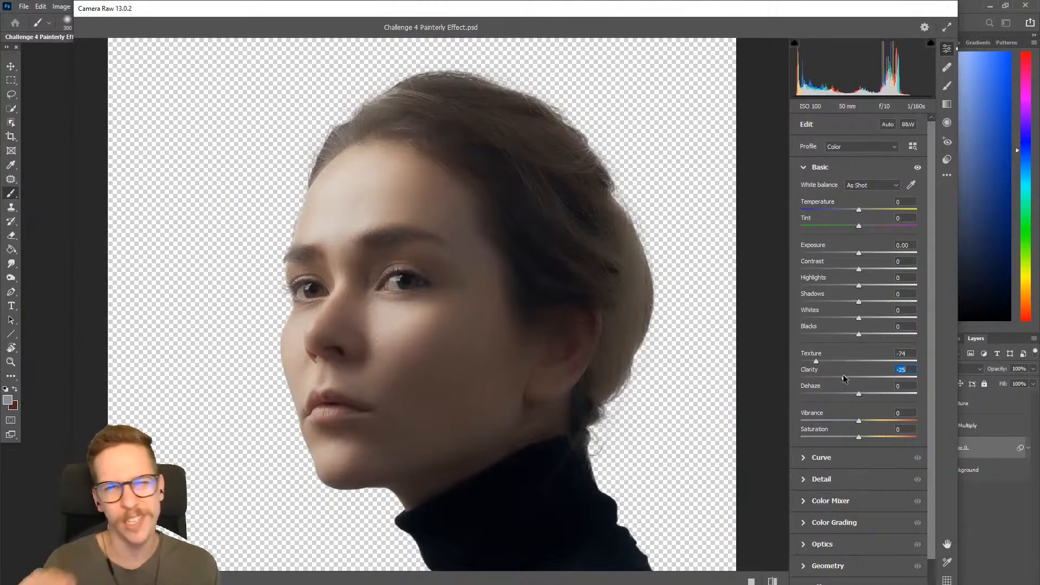
{"action": "left_click", "coordinate": [804, 167]}
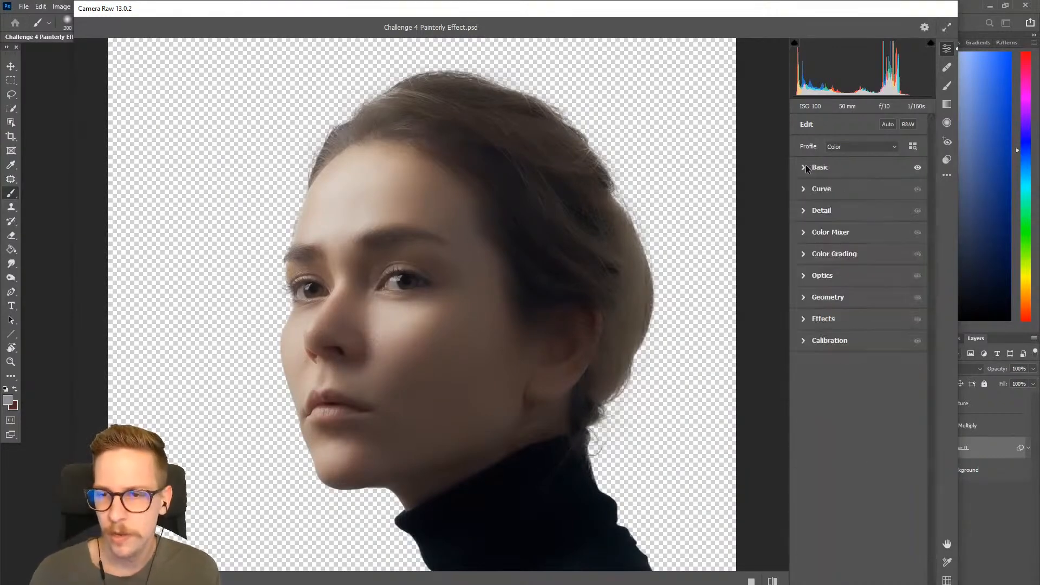
Step: Set Noise Reduction to 89 in the Detail adjustments to smooth the portrait further
{"action": "left_click", "coordinate": [804, 211]}
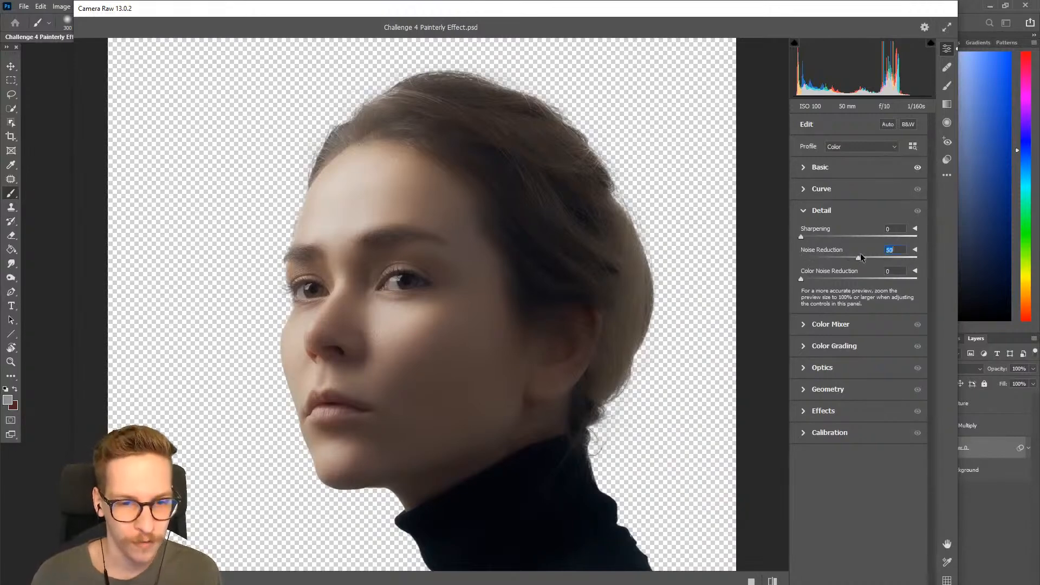
{"action": "left_click_drag", "start_coordinate": [909, 255], "coordinate": [920, 252]}
{"action": "mouse_move", "coordinate": [917, 260]}
{"action": "left_mouse_down"}
{"action": "mouse_move", "coordinate": [763, 259]}
{"action": "mouse_move", "coordinate": [904, 259]}
{"action": "left_mouse_up"}
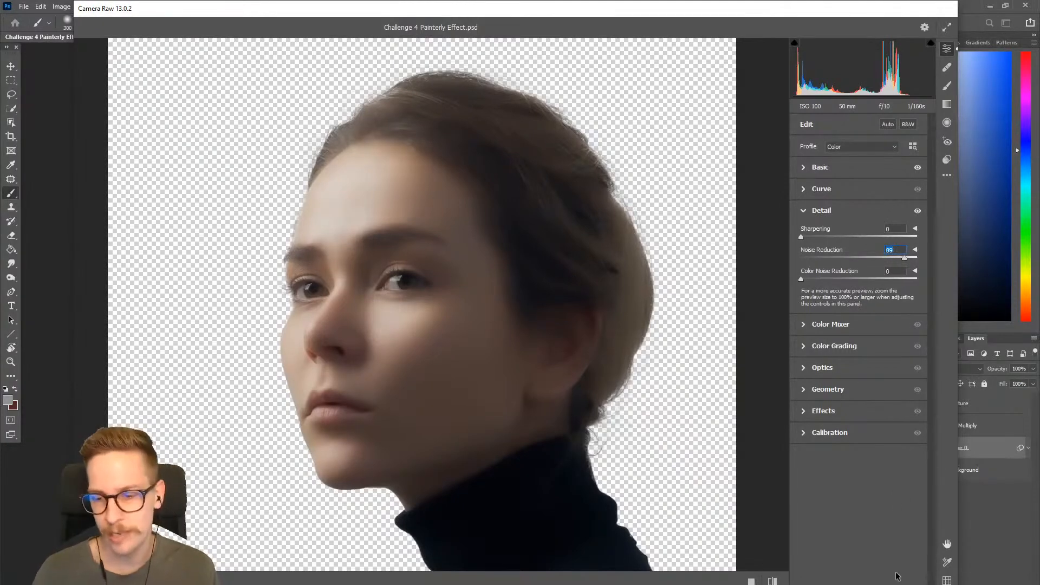
Step: Apply the Camera Raw adjustments to the portrait smart object as a smart filter
{"action": "key", "text": "Return"}
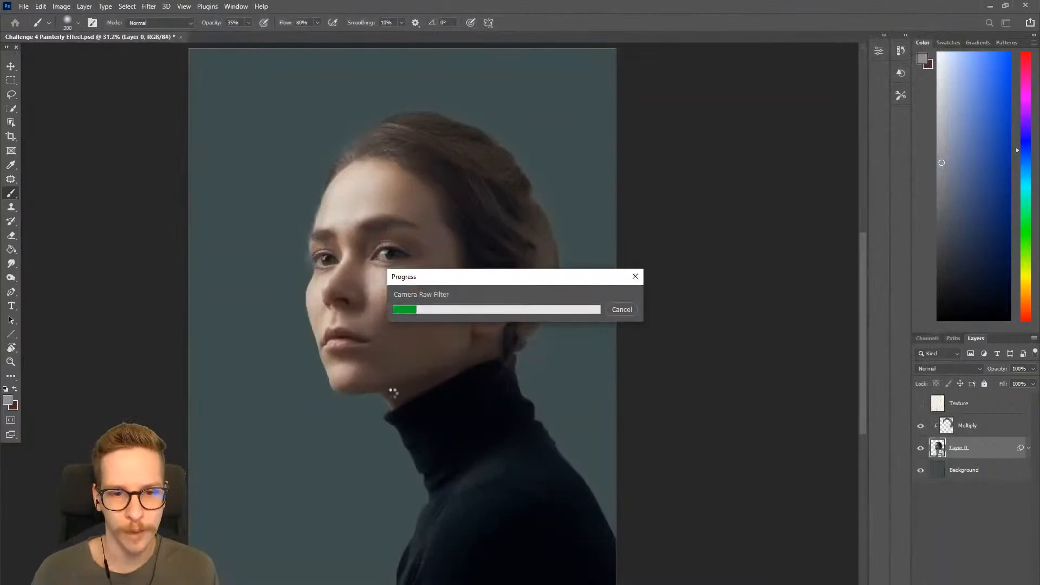
{"action": "scroll", "coordinate": [418, 295], "scroll_direction": "up", "scroll_amount": 2}
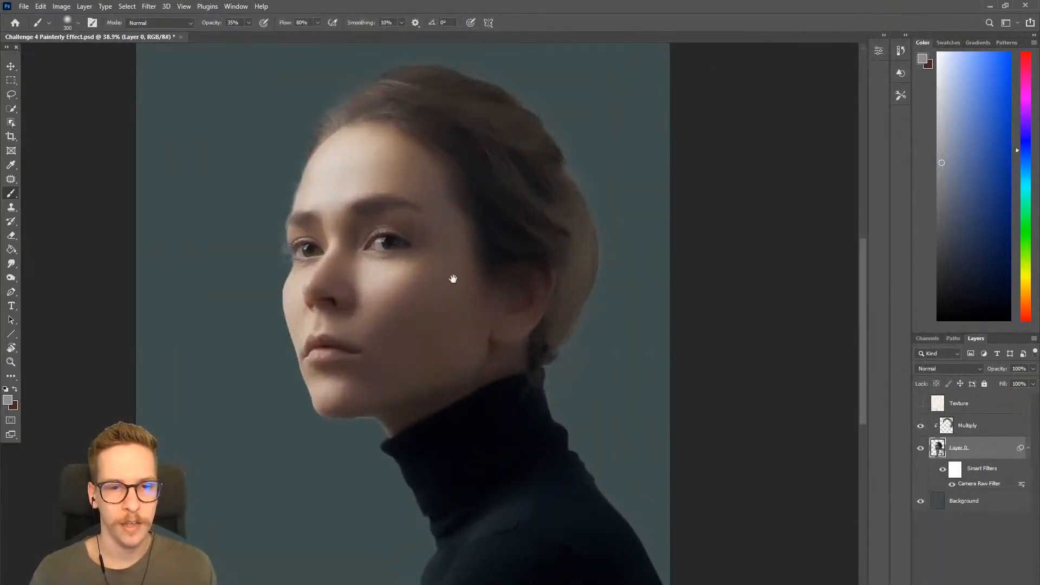
{"action": "scroll", "coordinate": [438, 293], "scroll_direction": "up", "scroll_amount": 2}
{"action": "left_click_drag", "start_coordinate": [438, 292], "coordinate": [442, 316]}
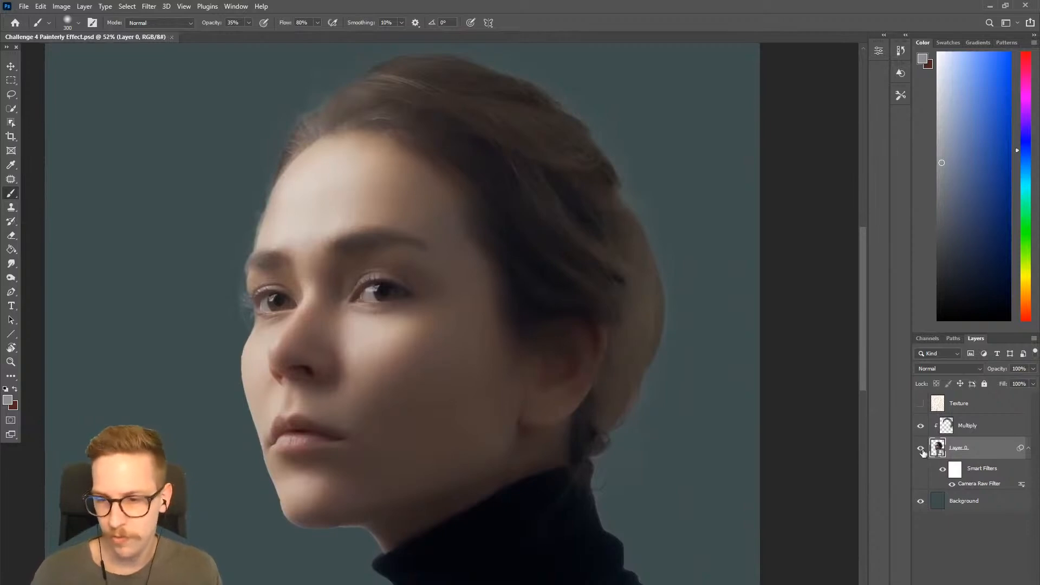
Step: Compare the portrait with its smart filters hidden and shown to check the Camera Raw smoothing
{"action": "left_click", "coordinate": [943, 470]}
{"action": "left_click", "coordinate": [943, 471]}
{"action": "left_click", "coordinate": [944, 470]}
{"action": "left_click", "coordinate": [943, 470]}
{"action": "left_click", "coordinate": [944, 471]}
{"action": "left_click", "coordinate": [943, 471]}
{"action": "left_click", "coordinate": [943, 470]}
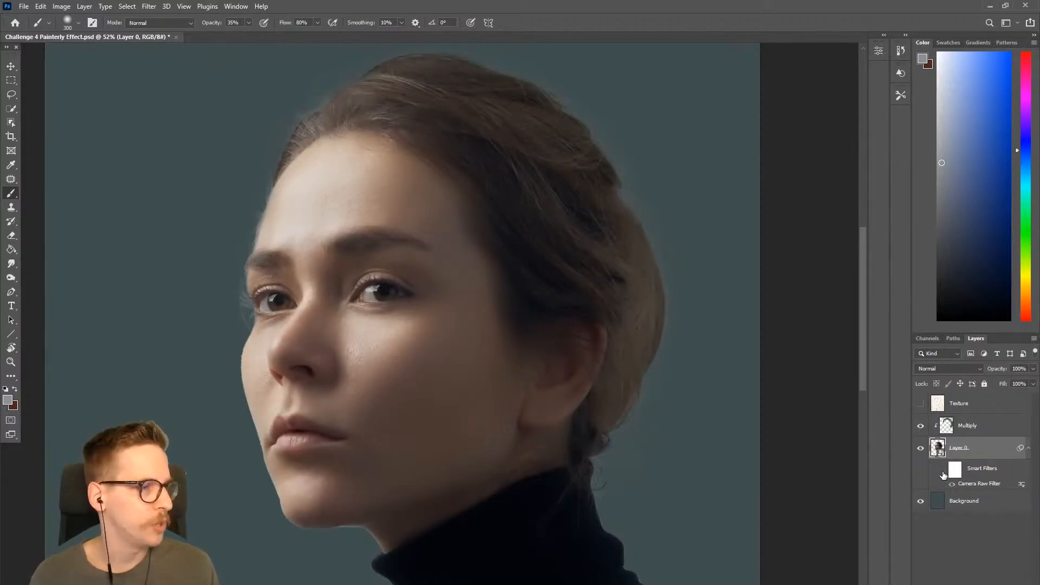
{"action": "left_click", "coordinate": [943, 471]}
Step: Add a Levels adjustment layer named Levels 1 above the portrait, clipped to Layer 0
{"action": "scroll", "coordinate": [708, 360], "scroll_direction": "down", "scroll_amount": 3}
{"action": "left_click_drag", "start_coordinate": [678, 361], "coordinate": [575, 329]}
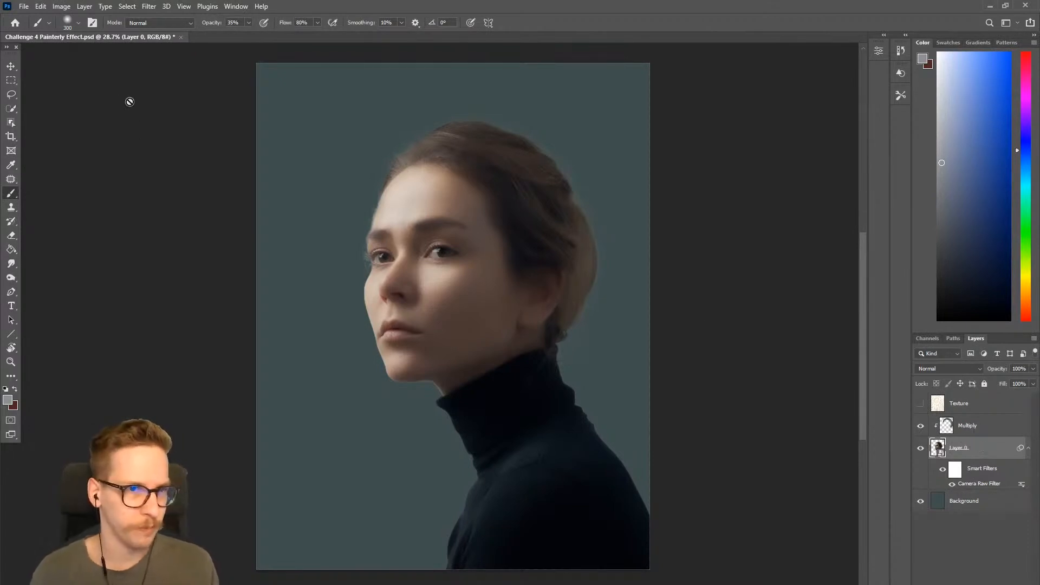
{"action": "left_click", "coordinate": [87, 6]}
{"action": "mouse_move", "coordinate": [119, 150]}
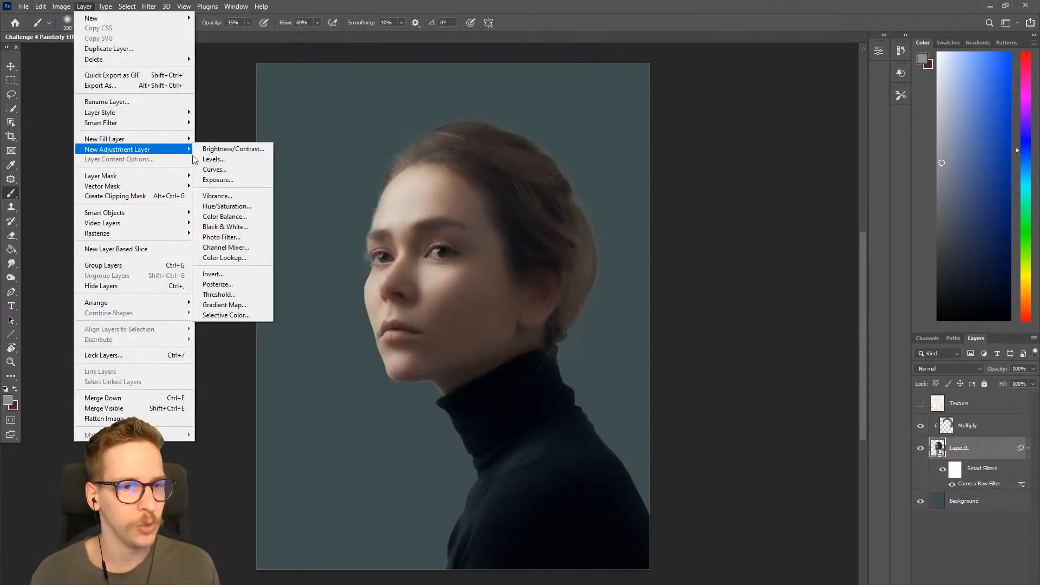
{"action": "left_click", "coordinate": [217, 160]}
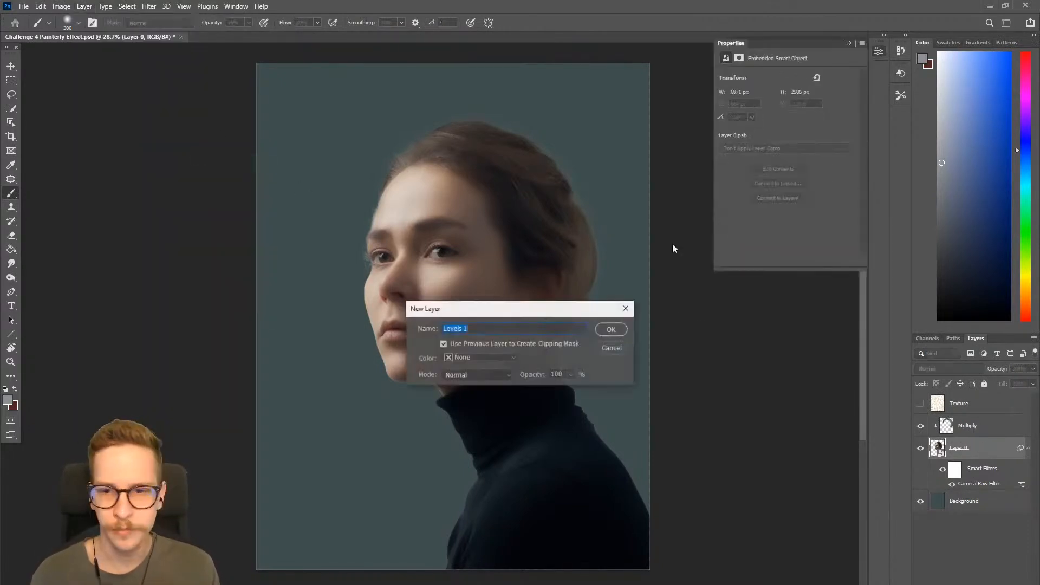
{"action": "left_click", "coordinate": [609, 335]}
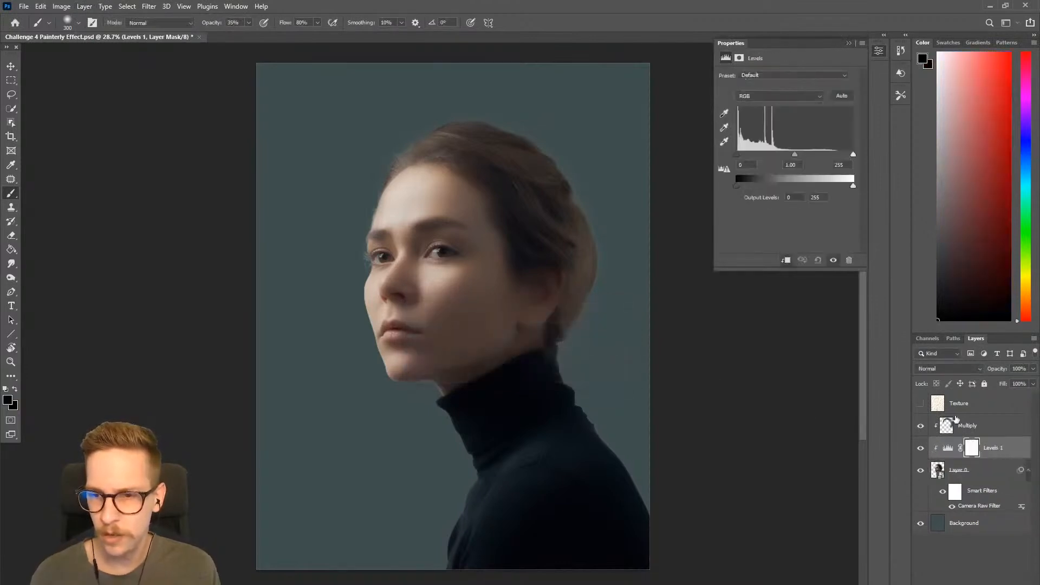
Step: Set the Levels midtones to 0.95 and the output black level to 13, comparing the portrait with the adjustment hidden and shown
{"action": "left_click_drag", "start_coordinate": [739, 189], "coordinate": [743, 189]}
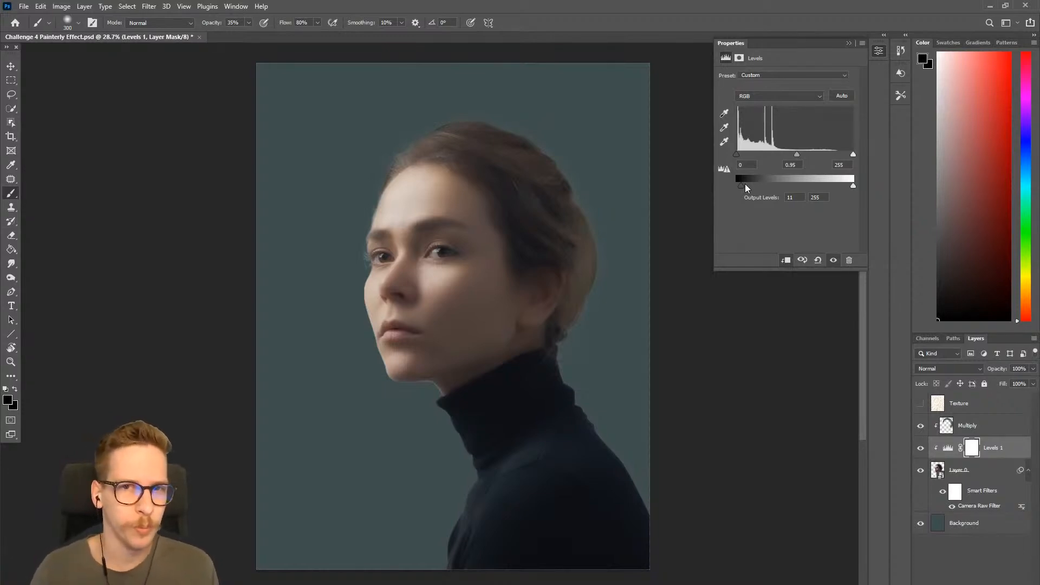
{"action": "left_click", "coordinate": [921, 449]}
{"action": "left_click", "coordinate": [920, 448]}
{"action": "left_click", "coordinate": [920, 449]}
{"action": "left_click", "coordinate": [920, 449]}
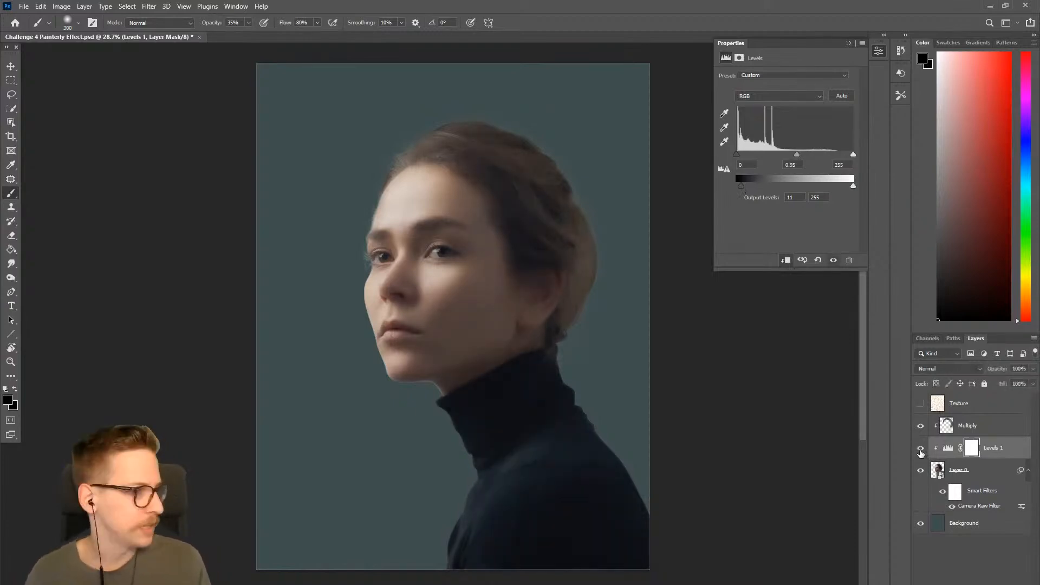
{"action": "left_click", "coordinate": [920, 449]}
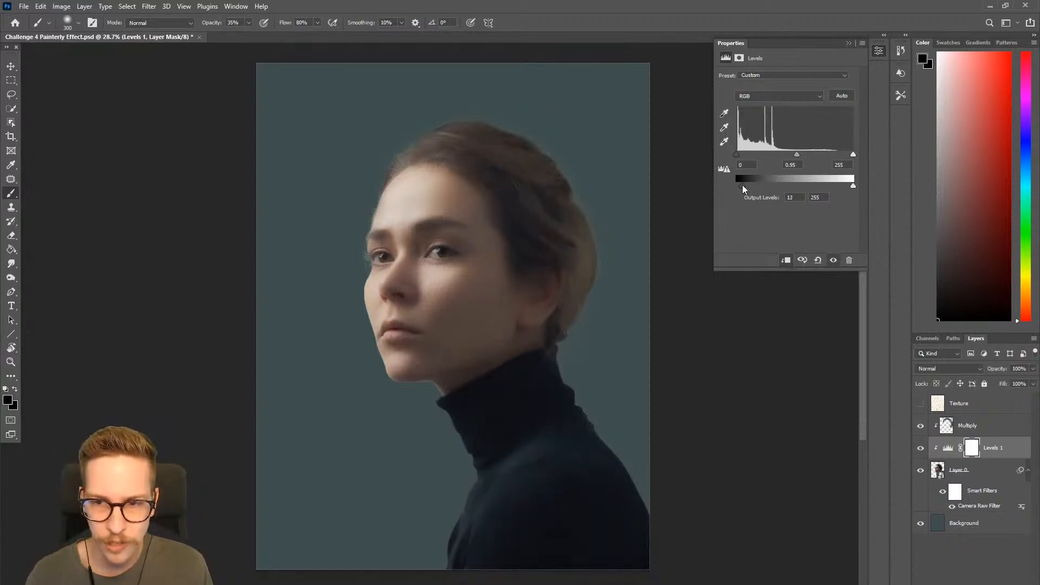
{"action": "left_click", "coordinate": [920, 451]}
{"action": "left_click", "coordinate": [920, 451]}
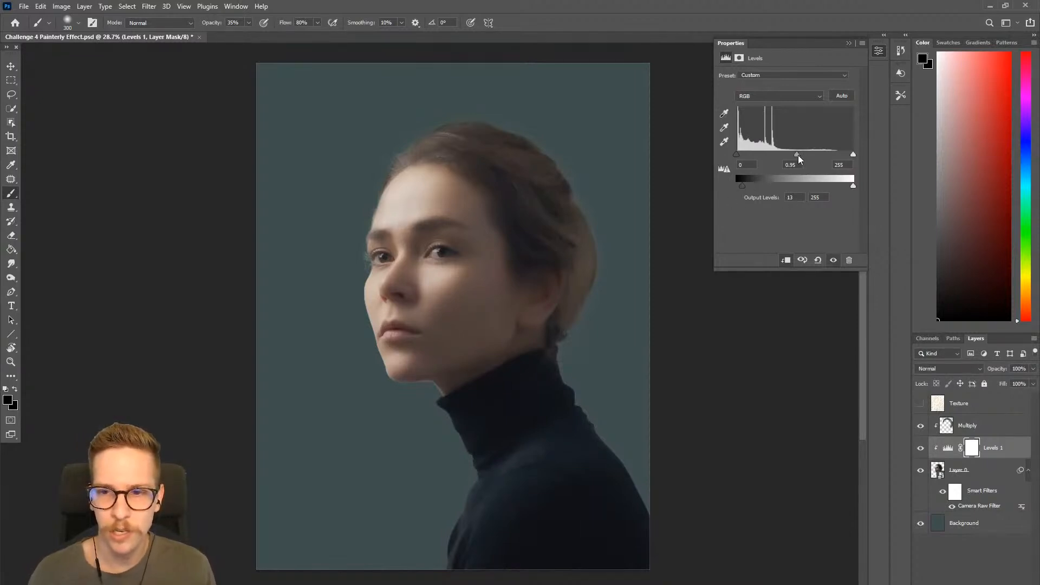
{"action": "left_click", "coordinate": [921, 449]}
{"action": "left_click", "coordinate": [921, 449]}
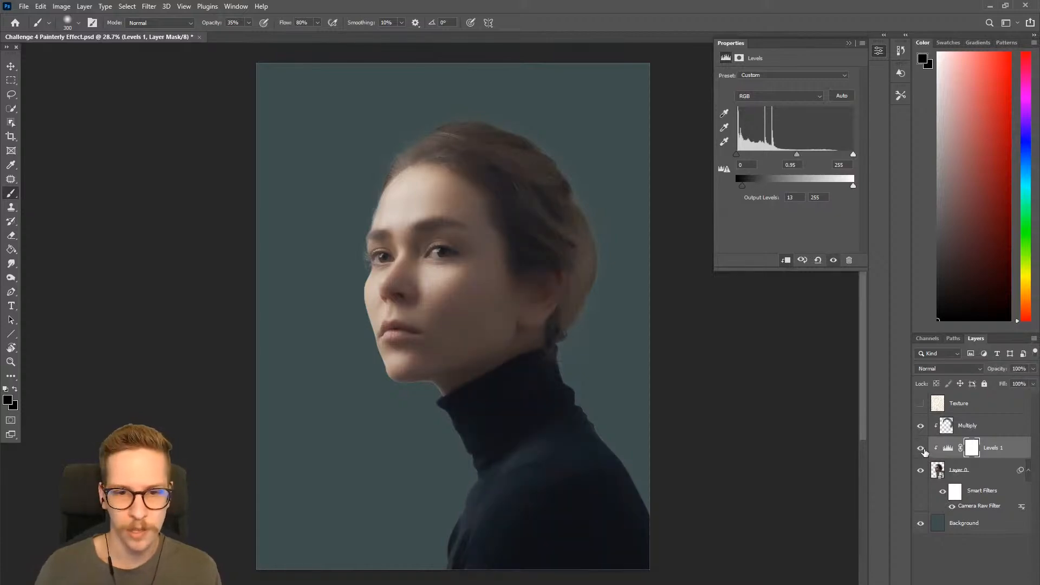
Step: Open the Filter Gallery on the portrait smart object, Layer 0, with the face in the preview
{"action": "left_click", "coordinate": [967, 426]}
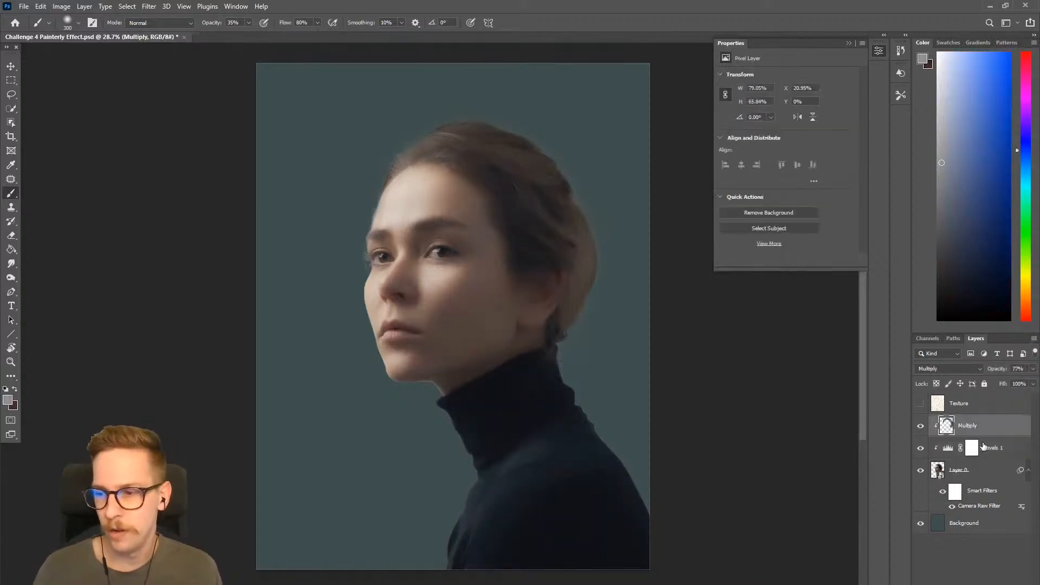
{"action": "left_click", "coordinate": [959, 472]}
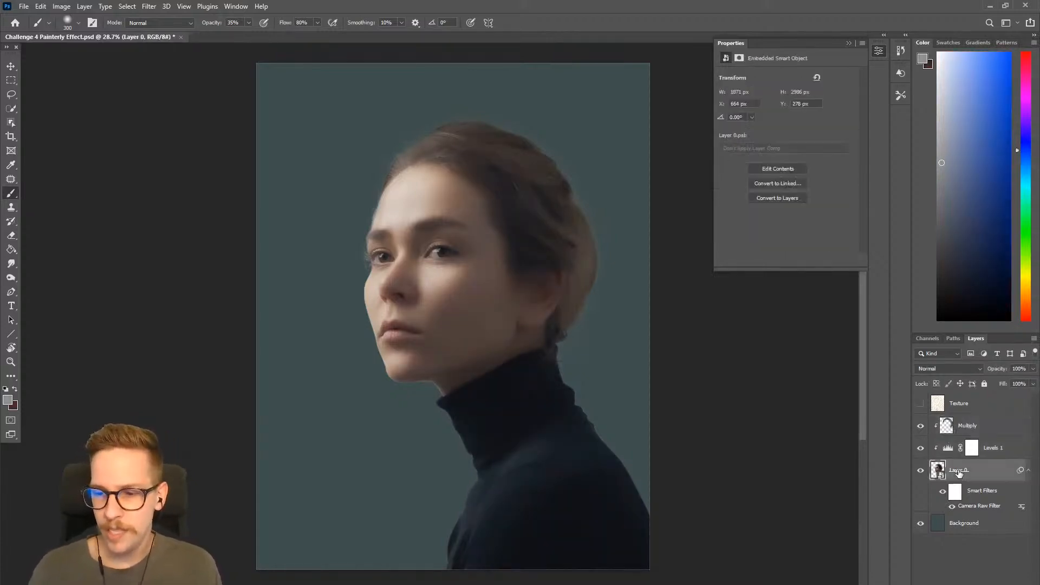
{"action": "scroll", "coordinate": [590, 362], "scroll_direction": "up", "scroll_amount": 1}
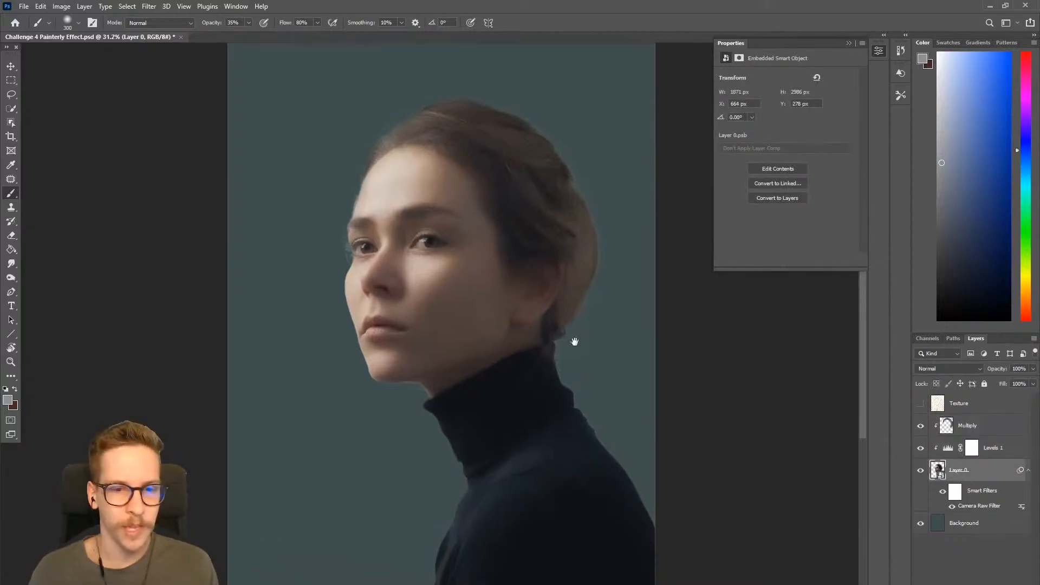
{"action": "left_click_drag", "start_coordinate": [590, 361], "coordinate": [582, 368]}
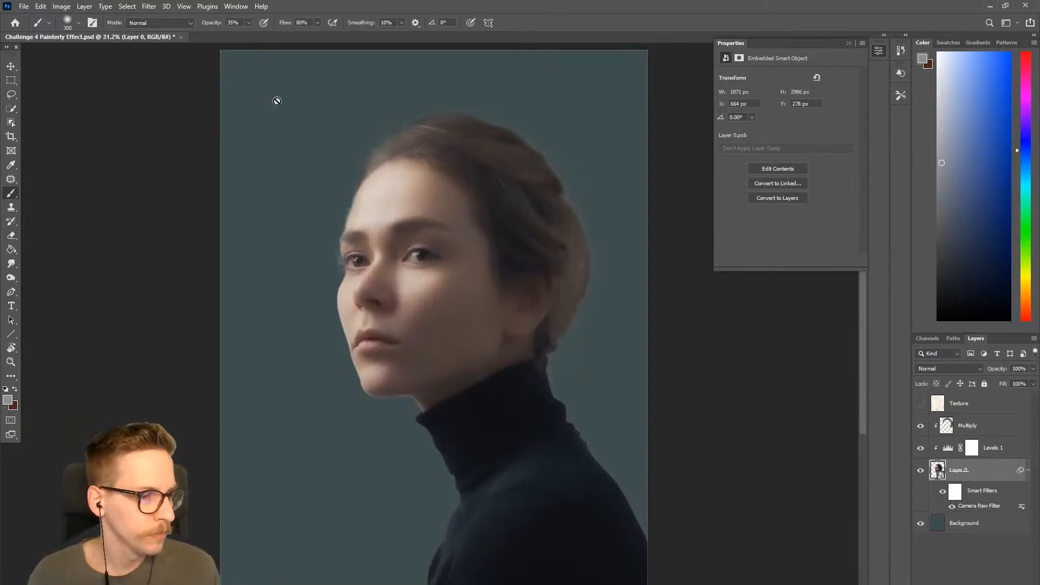
{"action": "left_click", "coordinate": [147, 7]}
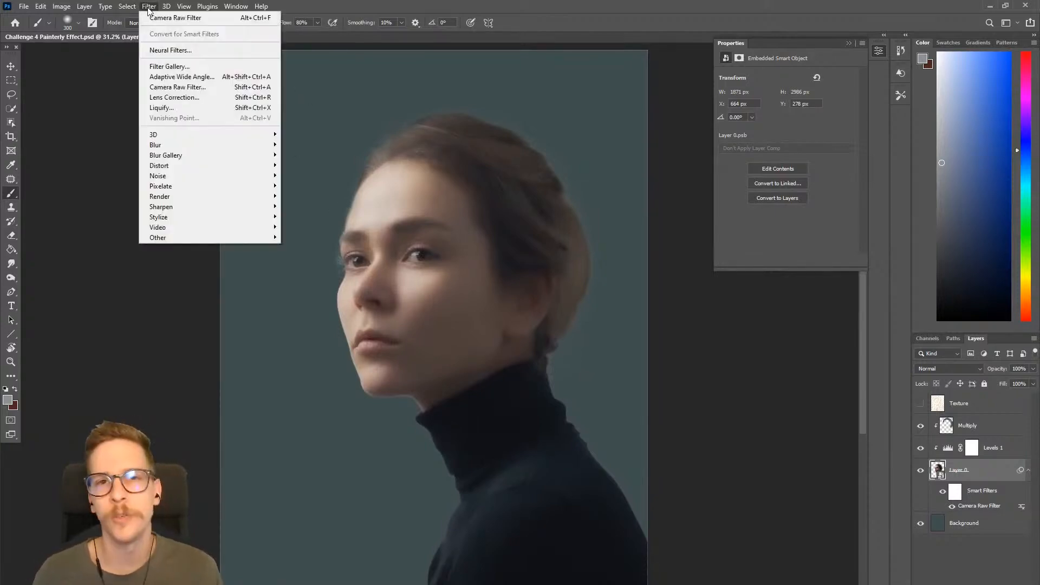
{"action": "left_click", "coordinate": [175, 64]}
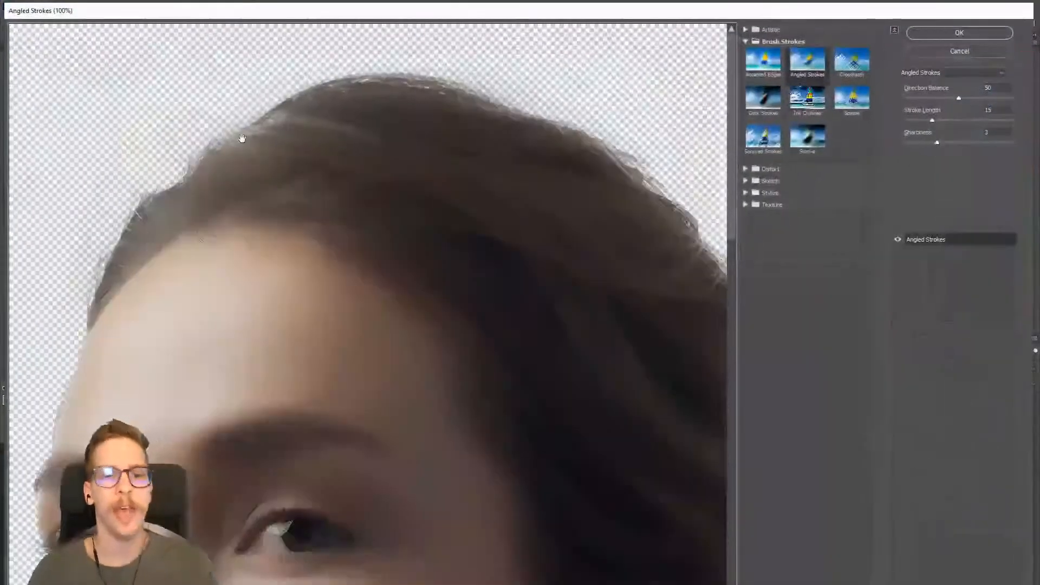
{"action": "scroll", "coordinate": [422, 189], "scroll_direction": "down", "scroll_amount": 6}
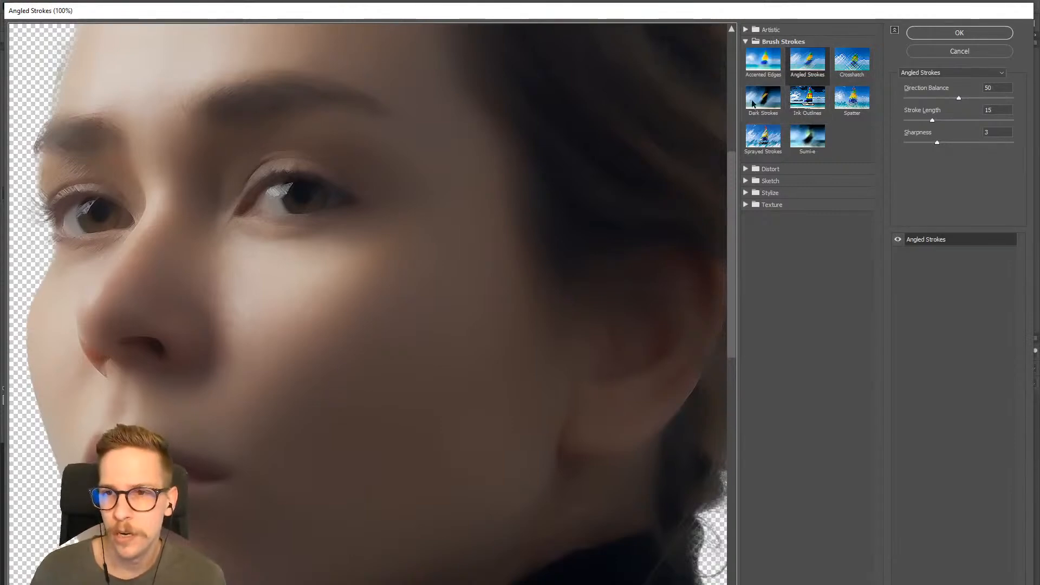
Step: Compare the Dry Brush and Paint Daubs effects with Angled Strokes, and apply Angled Strokes with Direction Balance 50, Stroke Length 15 and Sharpness 3
{"action": "left_click", "coordinate": [749, 30]}
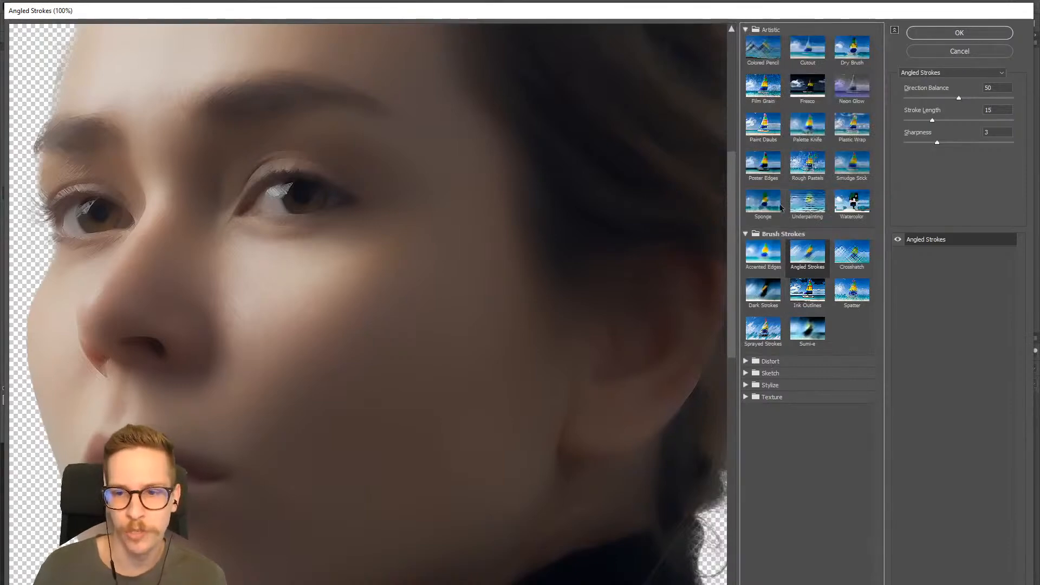
{"action": "left_click", "coordinate": [851, 55]}
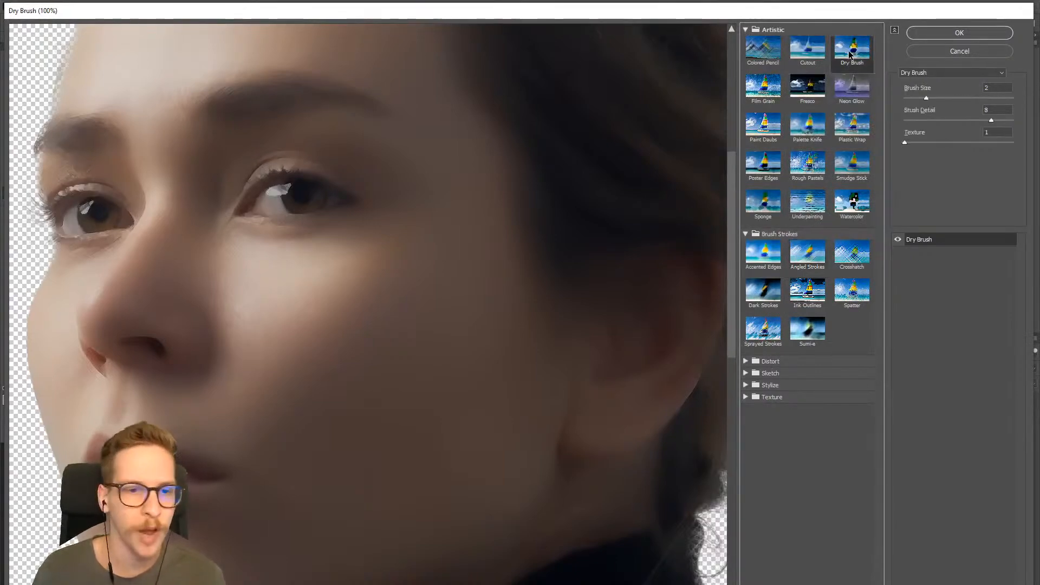
{"action": "left_click", "coordinate": [774, 130]}
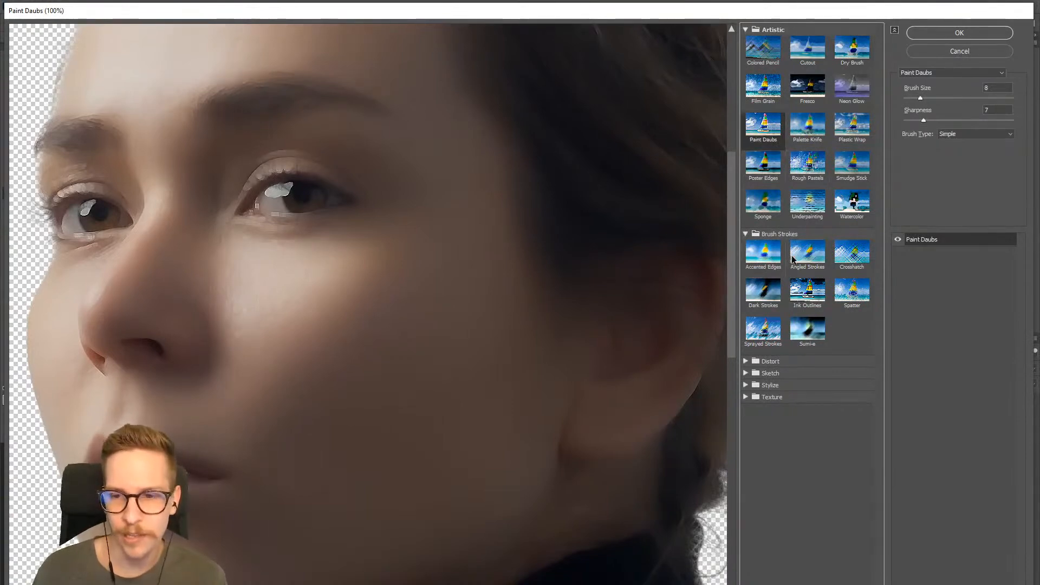
{"action": "left_click", "coordinate": [808, 255]}
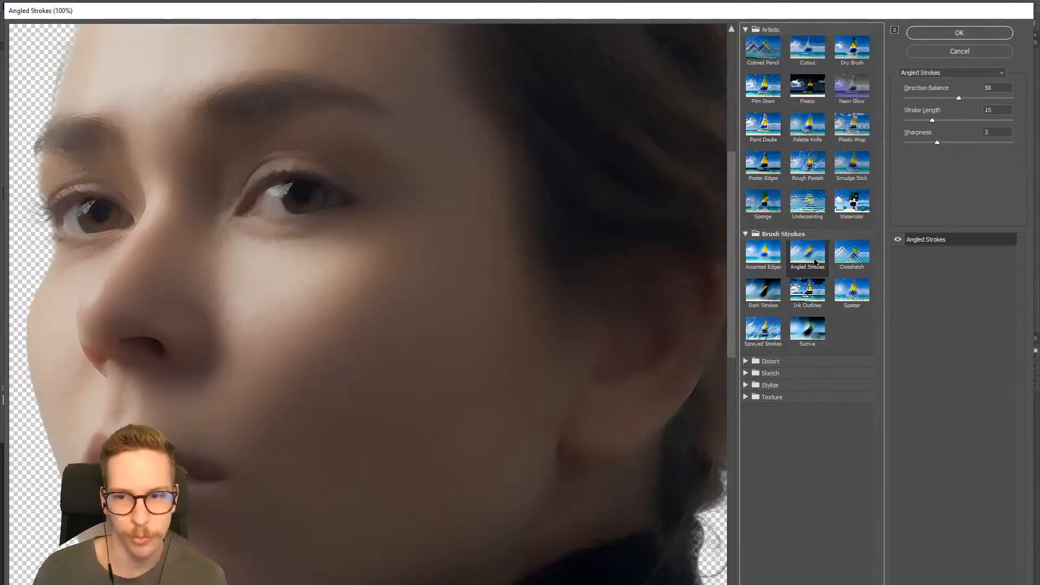
{"action": "left_click", "coordinate": [764, 128]}
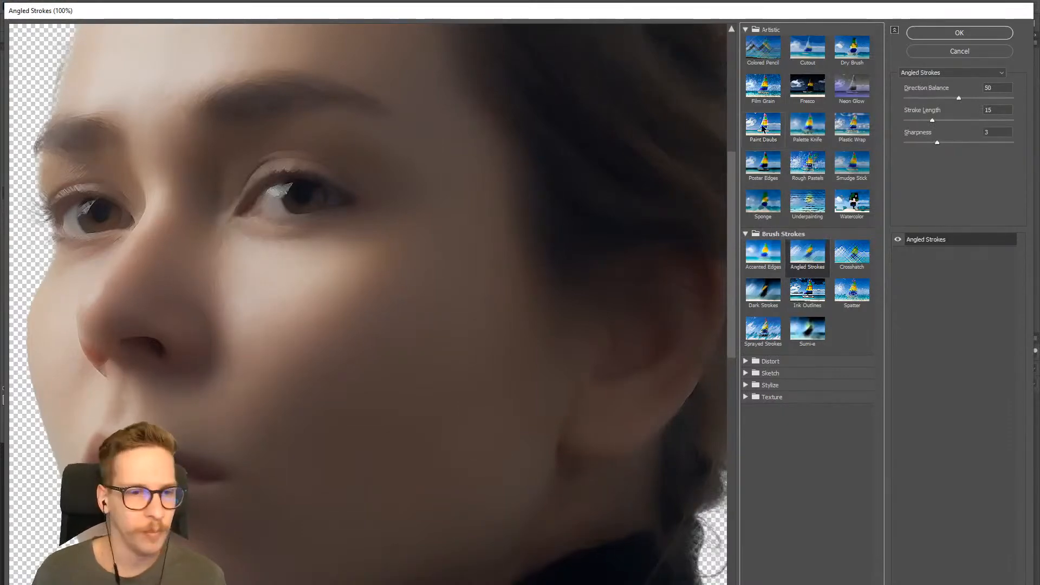
{"action": "left_click", "coordinate": [819, 267]}
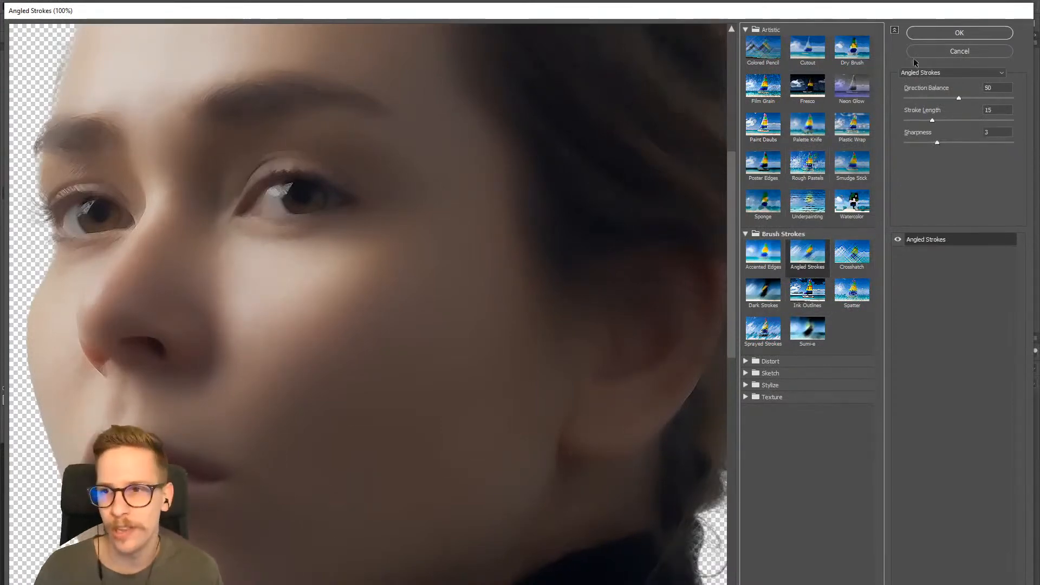
{"action": "left_click", "coordinate": [939, 33]}
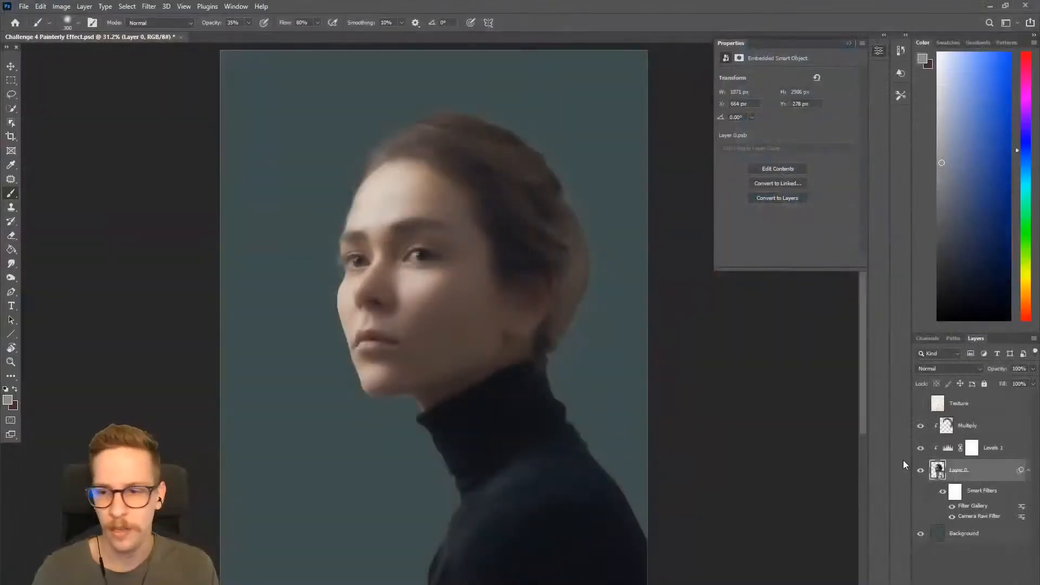
Step: Open the Oil Paint filter on the portrait smart object with the face enlarged on the canvas
{"action": "left_click", "coordinate": [149, 6]}
{"action": "mouse_move", "coordinate": [191, 209]}
{"action": "mouse_move", "coordinate": [231, 218]}
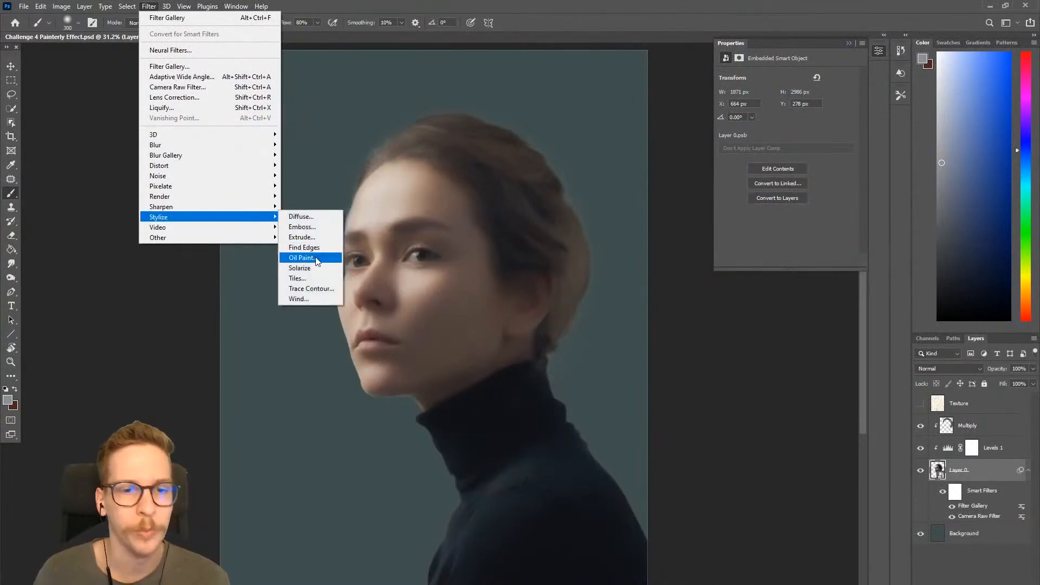
{"action": "left_click", "coordinate": [301, 258]}
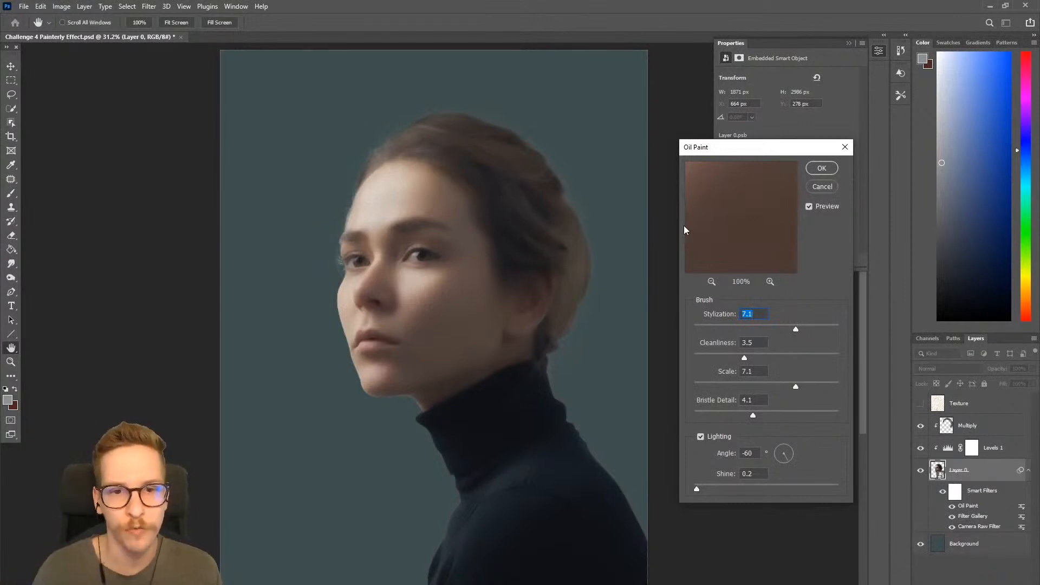
{"action": "scroll", "coordinate": [412, 222], "scroll_direction": "up", "scroll_amount": 3}
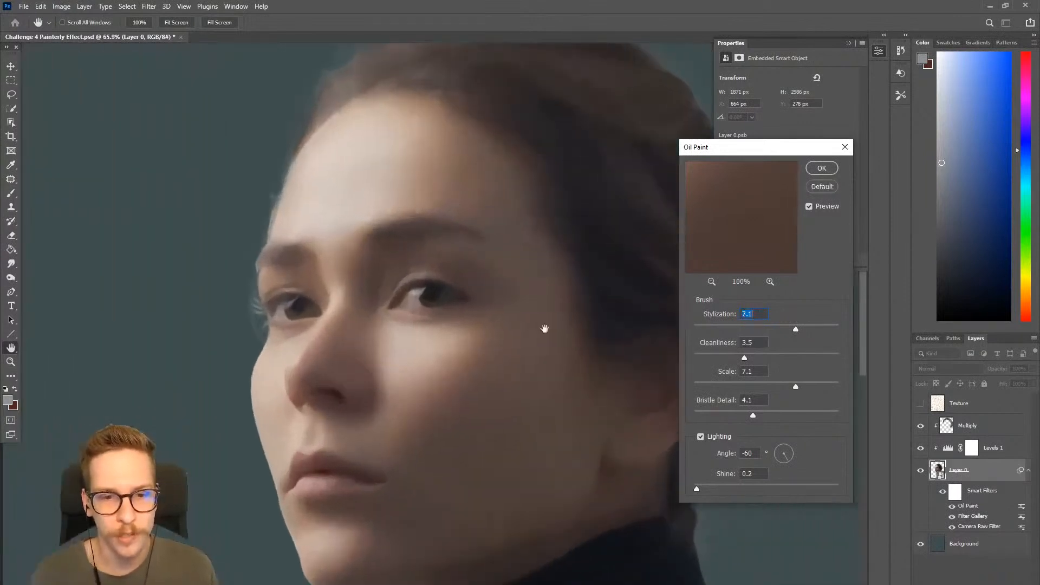
{"action": "scroll", "coordinate": [441, 284], "scroll_direction": "up", "scroll_amount": 1}
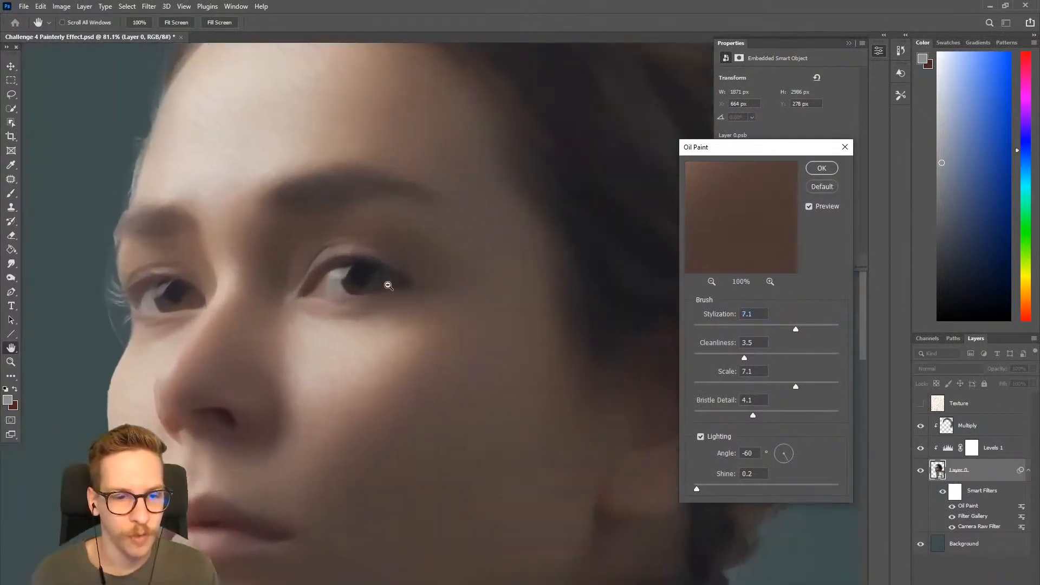
{"action": "scroll", "coordinate": [389, 285], "scroll_direction": "up", "scroll_amount": 1}
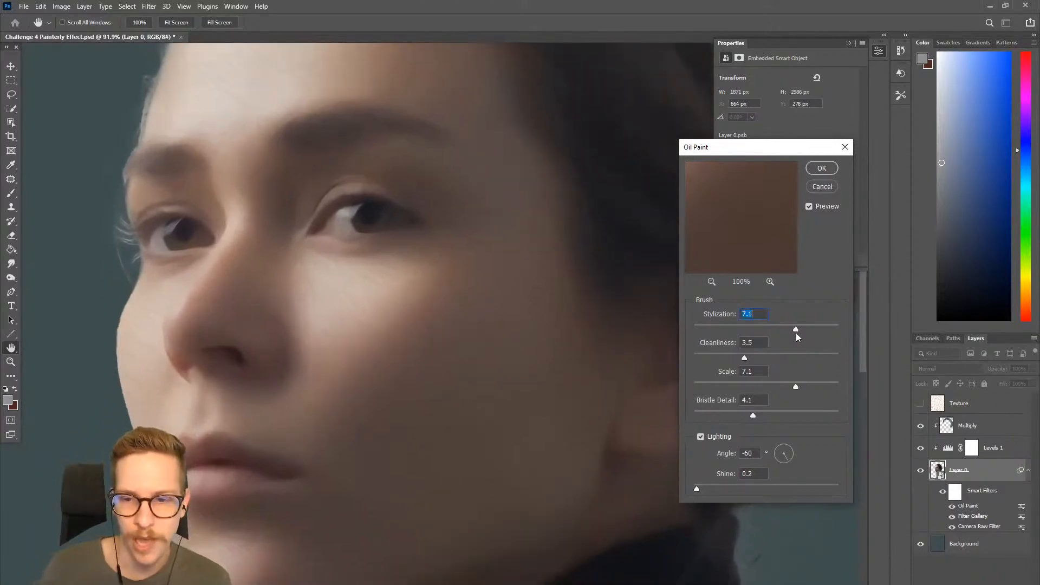
Step: Try the Oil Paint Stylization at 10.0 and return it to 7.1
{"action": "left_click_drag", "start_coordinate": [796, 330], "coordinate": [709, 319]}
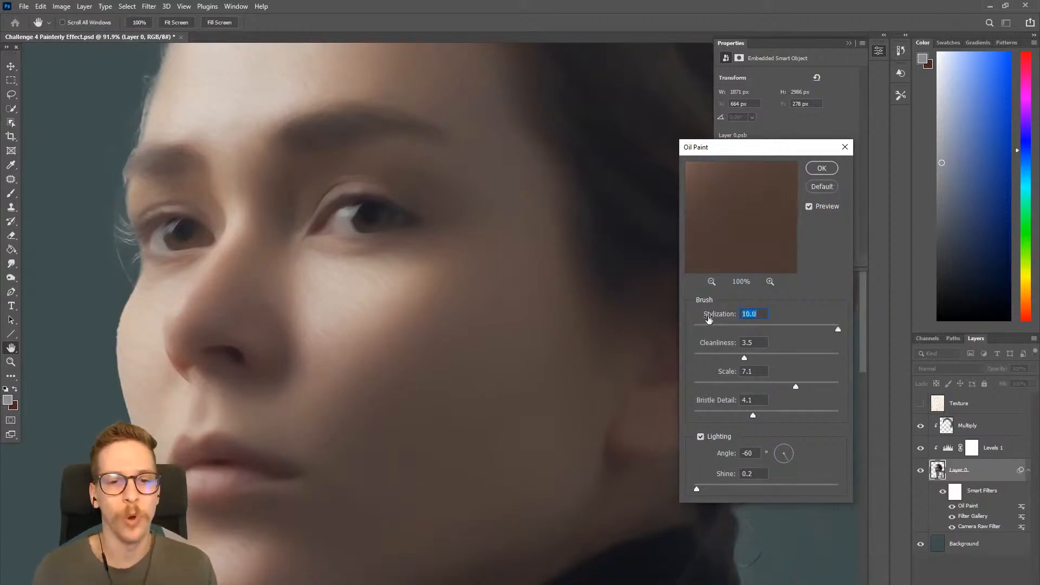
{"action": "left_click_drag", "start_coordinate": [838, 328], "coordinate": [821, 338]}
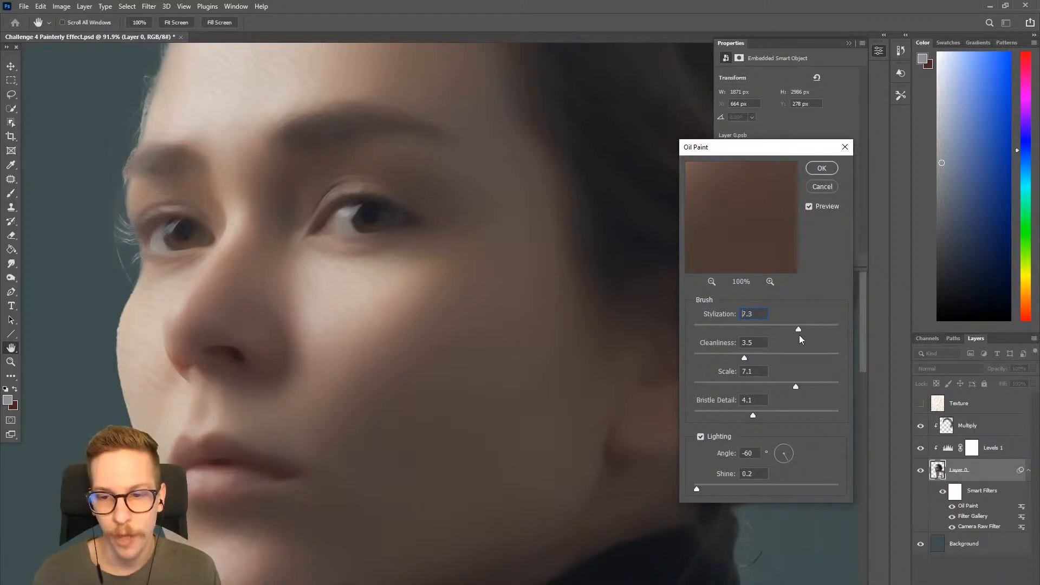
{"action": "left_click_drag", "start_coordinate": [798, 335], "coordinate": [796, 335]}
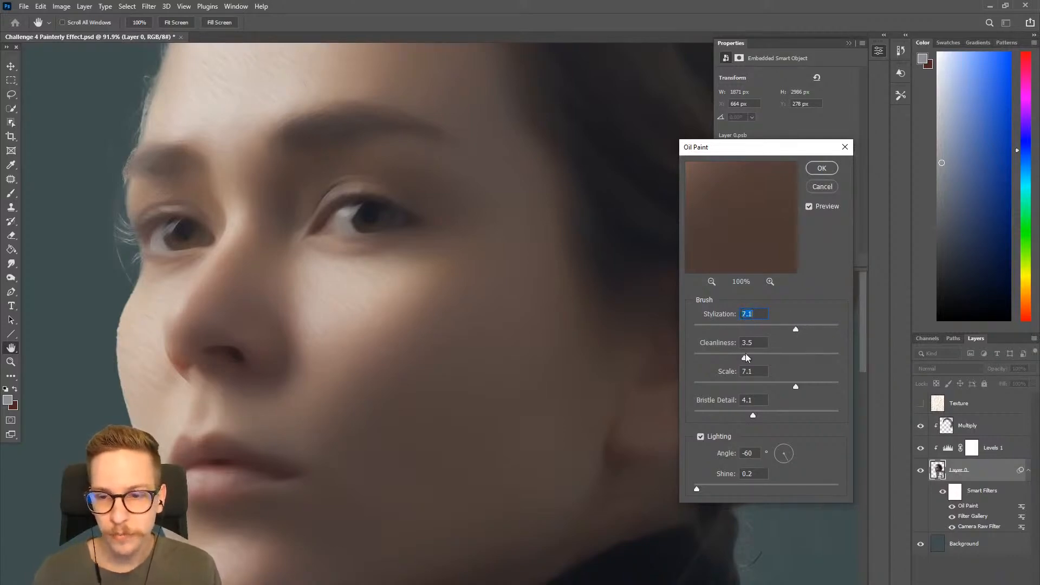
Step: Try the Oil Paint Cleanliness at 10.0 and 0.0 and the Scale at 10.0, restoring them to 3.5 and 7.1
{"action": "left_click_drag", "start_coordinate": [744, 356], "coordinate": [839, 355]}
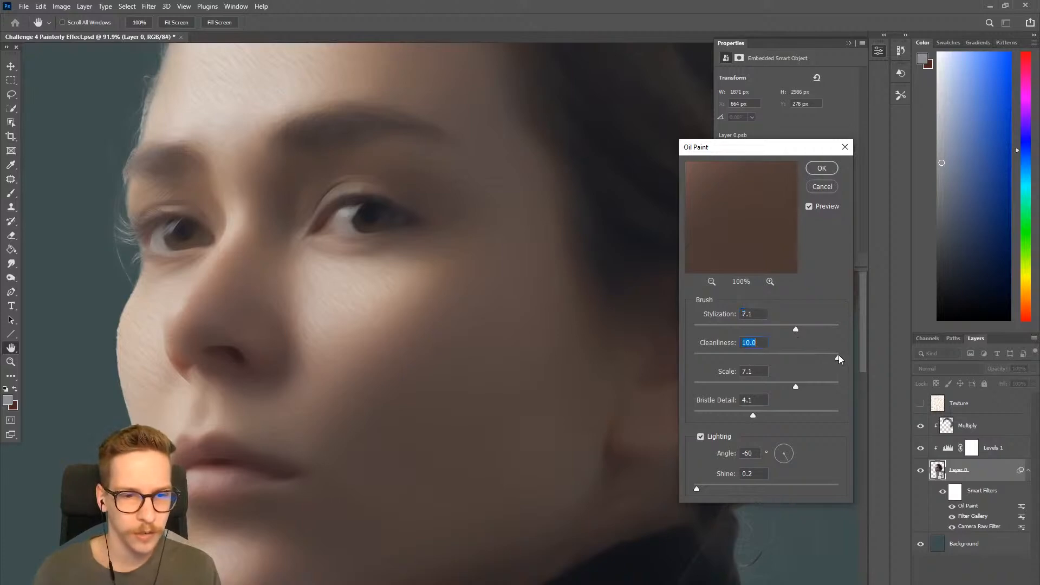
{"action": "key", "text": "ctrl+z"}
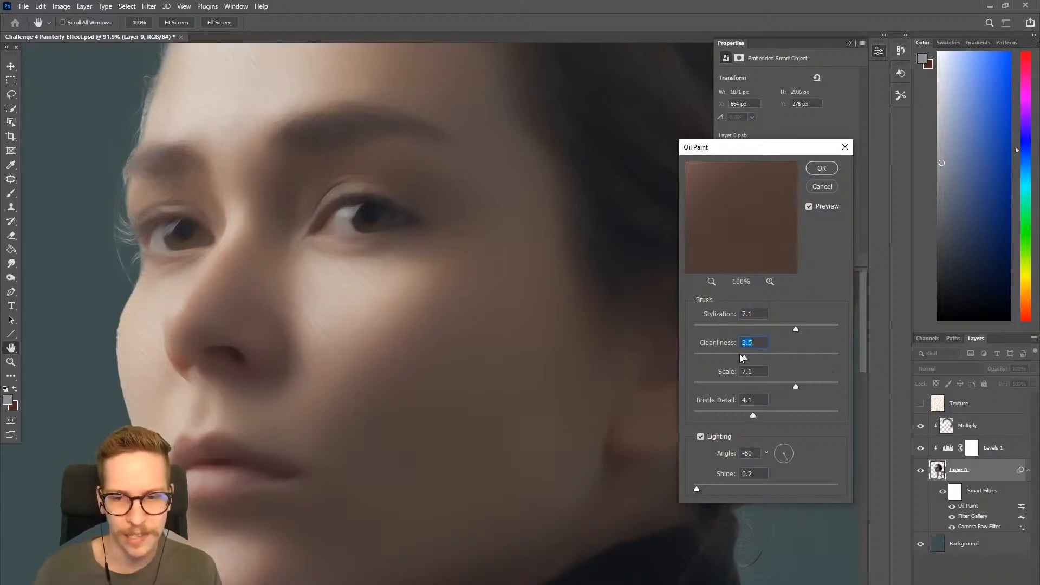
{"action": "left_click_drag", "start_coordinate": [743, 358], "coordinate": [645, 360]}
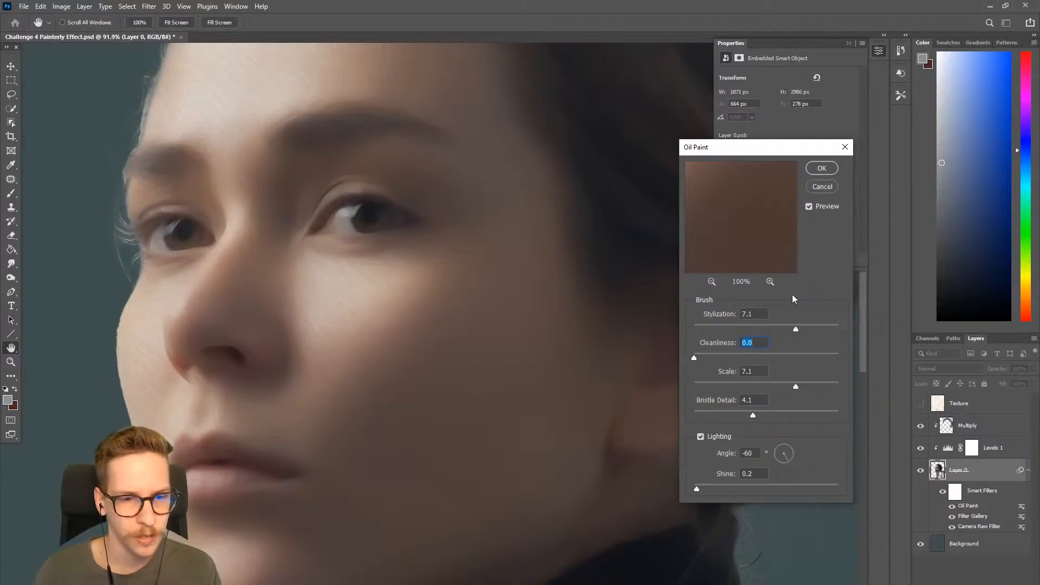
{"action": "key", "text": "ctrl+z"}
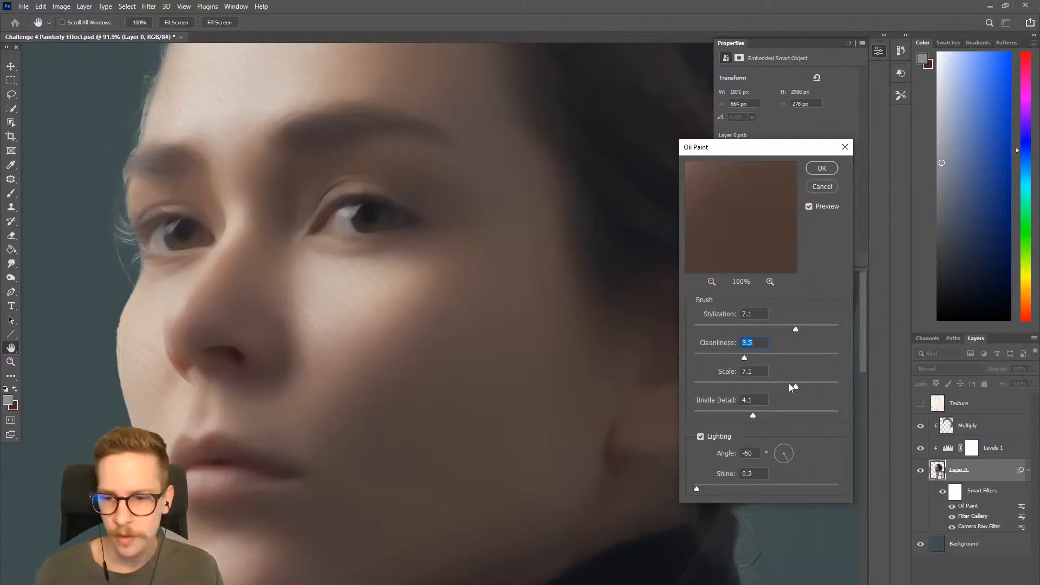
{"action": "left_click_drag", "start_coordinate": [795, 385], "coordinate": [863, 383]}
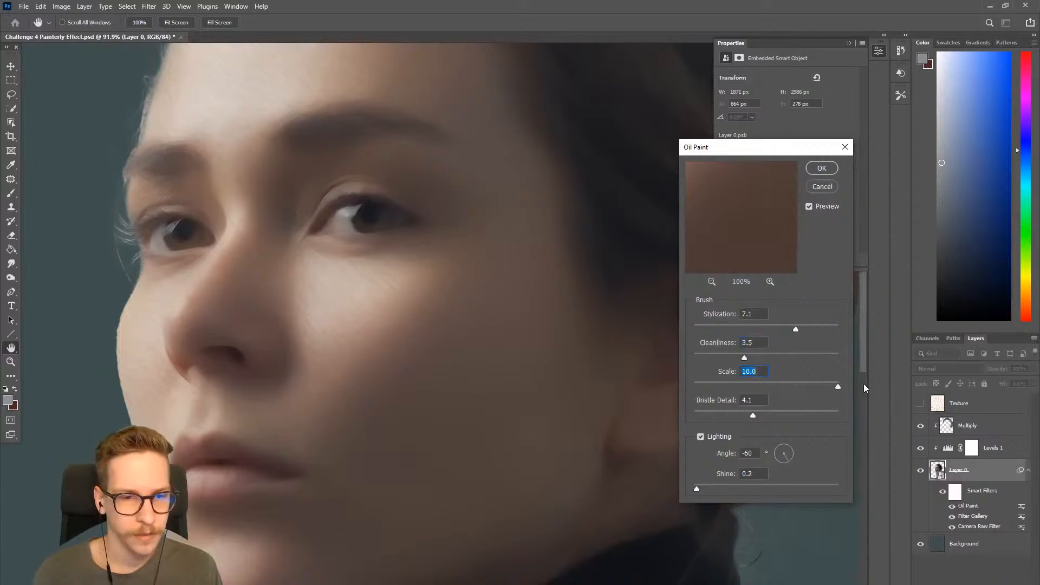
{"action": "key", "text": "ctrl+alt+z"}
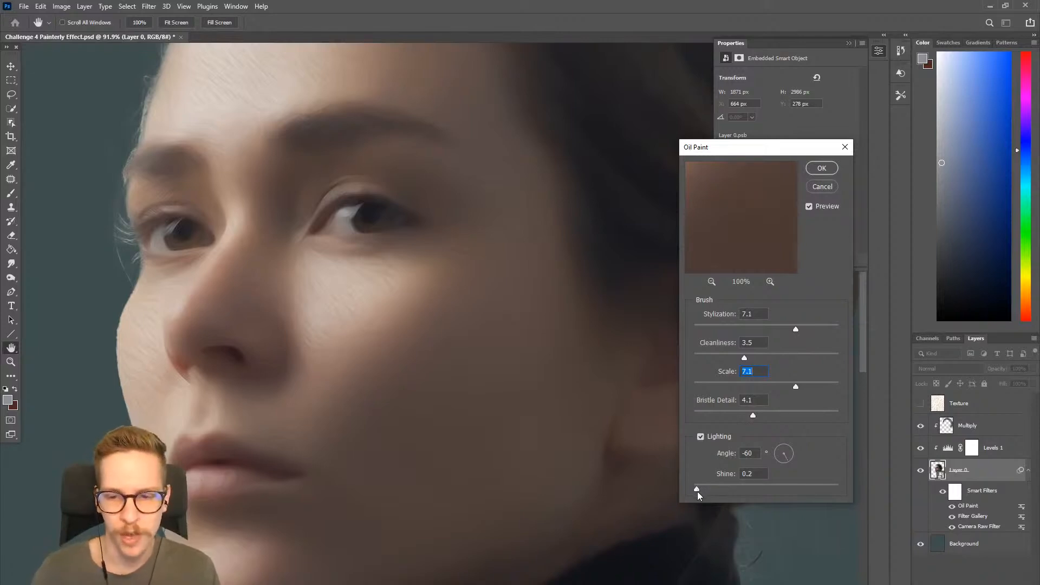
Step: Test a strong Oil Paint Shine of 7.7, settle on a Shine of 0.3 and apply the filter
{"action": "left_click_drag", "start_coordinate": [697, 492], "coordinate": [805, 486]}
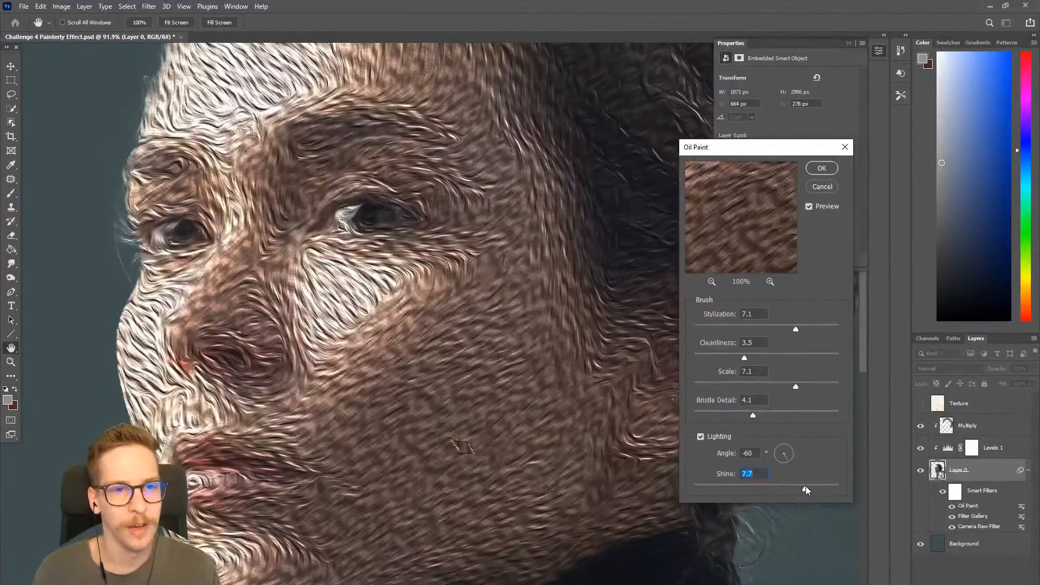
{"action": "left_click_drag", "start_coordinate": [749, 488], "coordinate": [717, 482]}
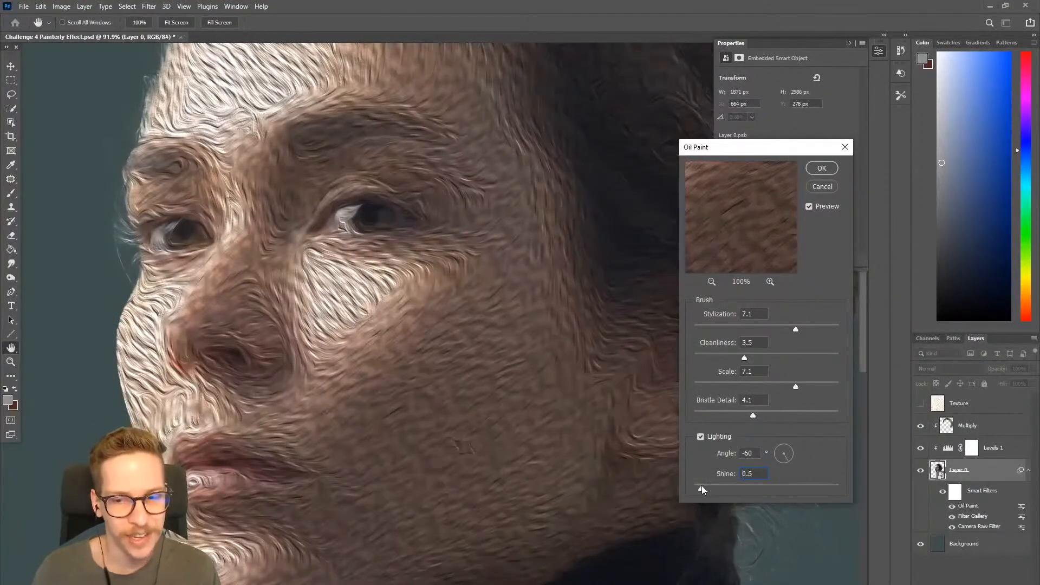
{"action": "left_click_drag", "start_coordinate": [698, 489], "coordinate": [699, 488]}
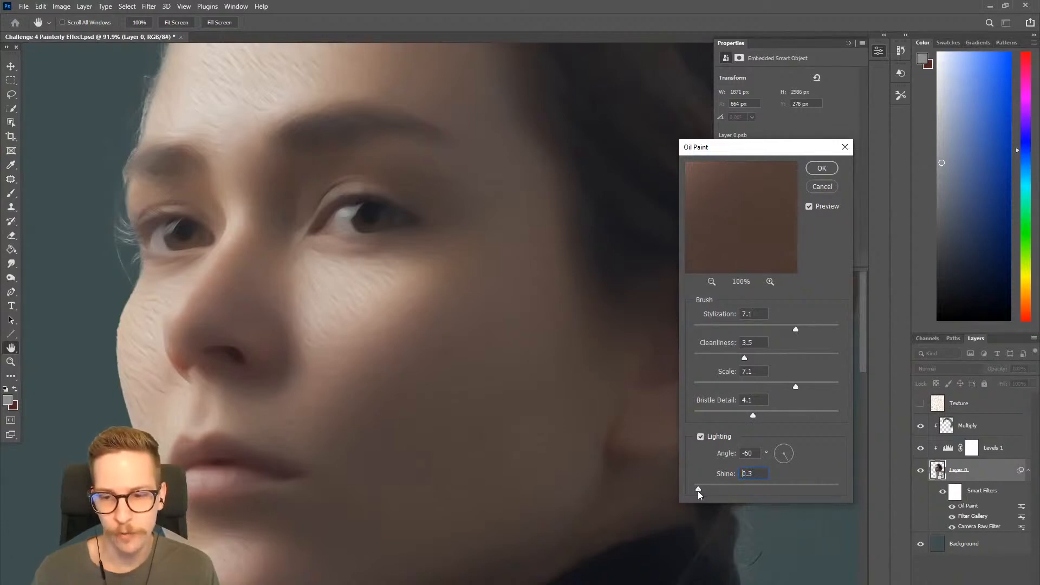
{"action": "left_click", "coordinate": [820, 167]}
Step: Compare the portrait with and without its smart filters, both close up and with more of the canvas in view
{"action": "mouse_move", "coordinate": [578, 272]}
{"action": "left_mouse_down"}
{"action": "mouse_move", "coordinate": [513, 302]}
{"action": "mouse_move", "coordinate": [564, 294]}
{"action": "mouse_move", "coordinate": [534, 337]}
{"action": "mouse_move", "coordinate": [542, 329]}
{"action": "left_mouse_up"}
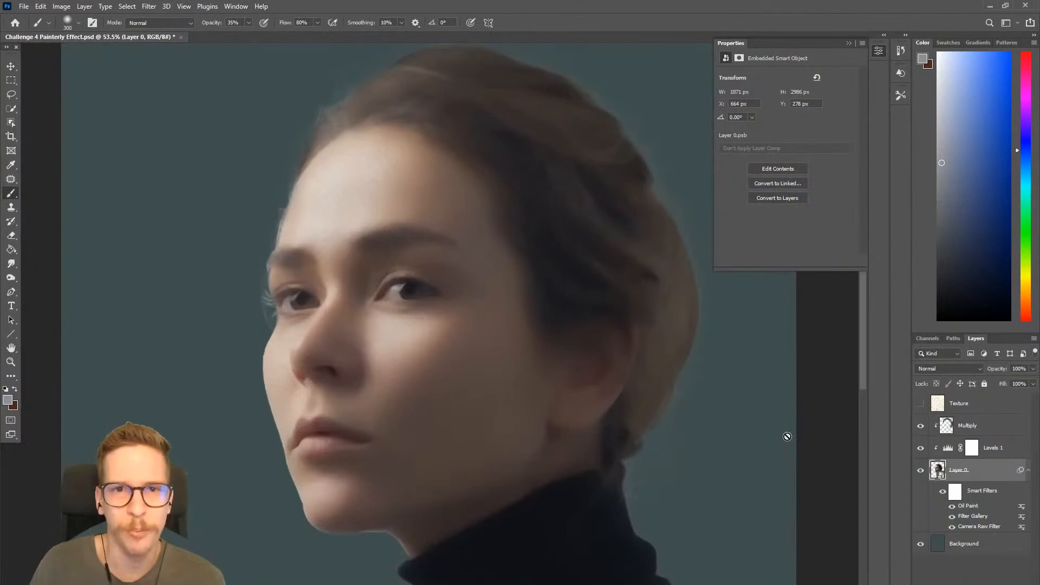
{"action": "left_click", "coordinate": [943, 492]}
{"action": "left_click", "coordinate": [943, 492]}
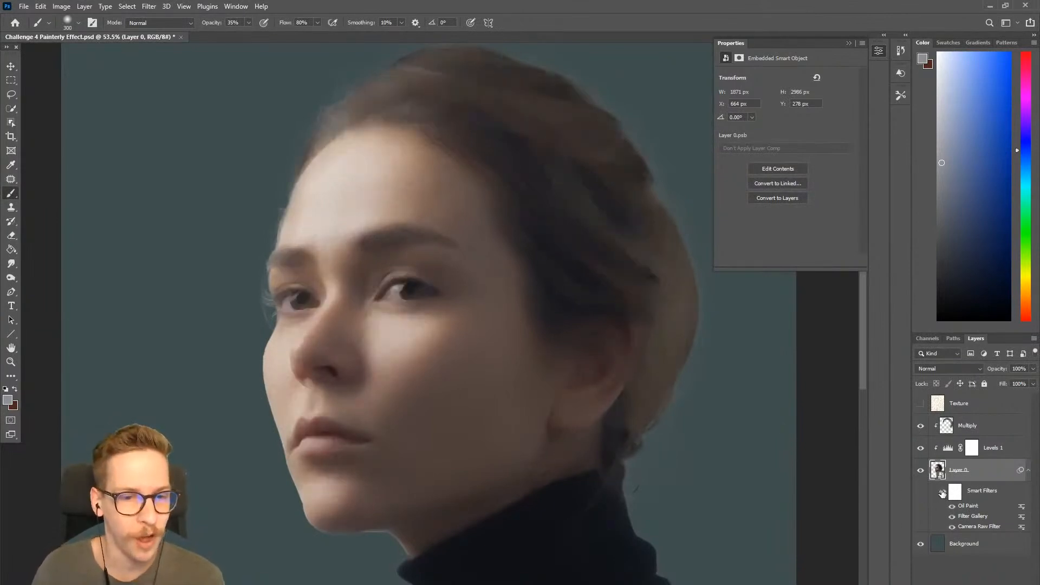
{"action": "left_click", "coordinate": [943, 492]}
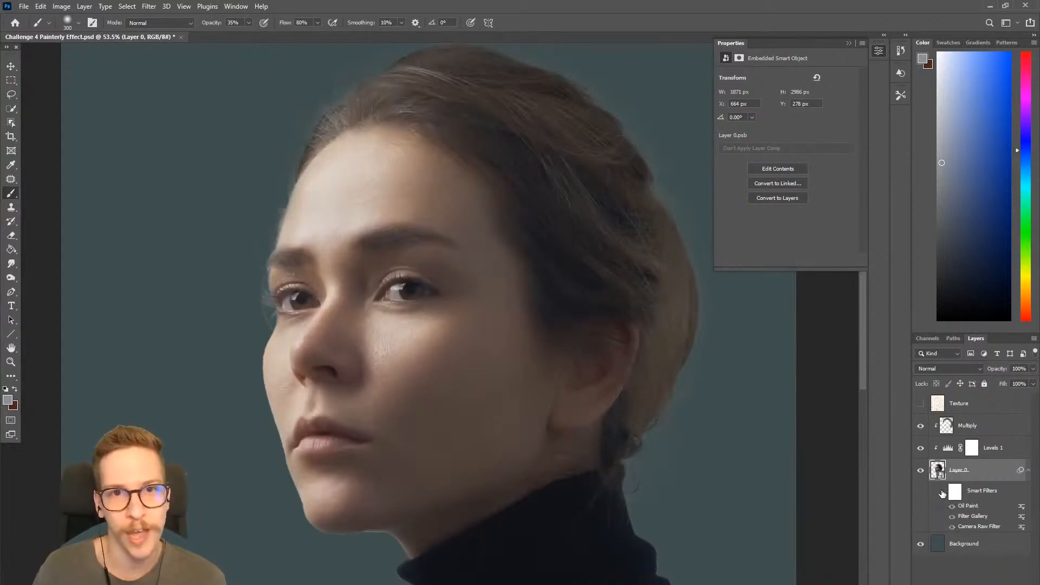
{"action": "left_click", "coordinate": [943, 492]}
{"action": "left_click", "coordinate": [943, 492]}
{"action": "left_click", "coordinate": [943, 492]}
{"action": "left_click", "coordinate": [942, 492]}
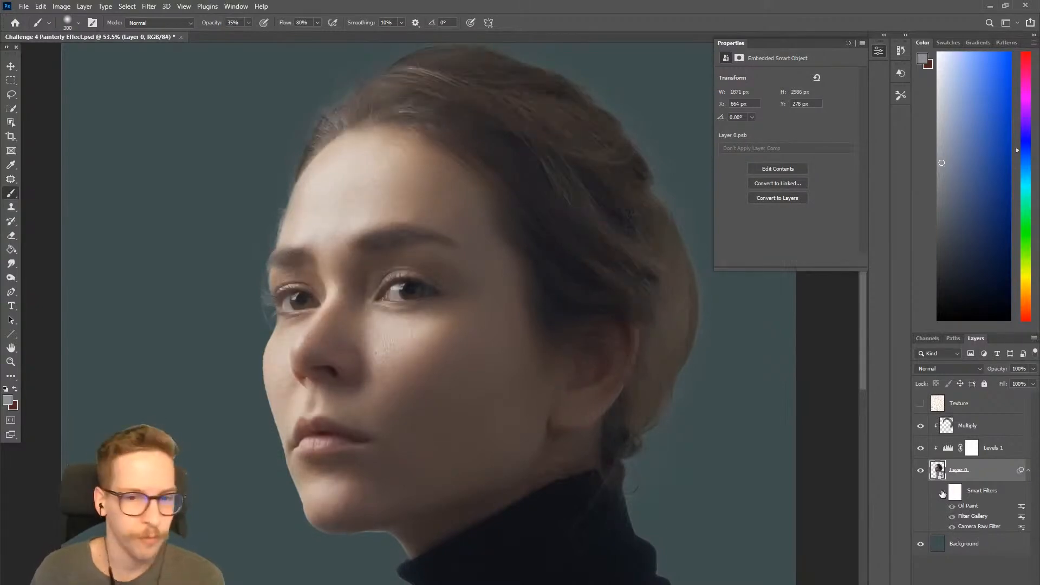
{"action": "left_click", "coordinate": [943, 492]}
{"action": "scroll", "coordinate": [499, 332], "scroll_direction": "down", "scroll_amount": 5}
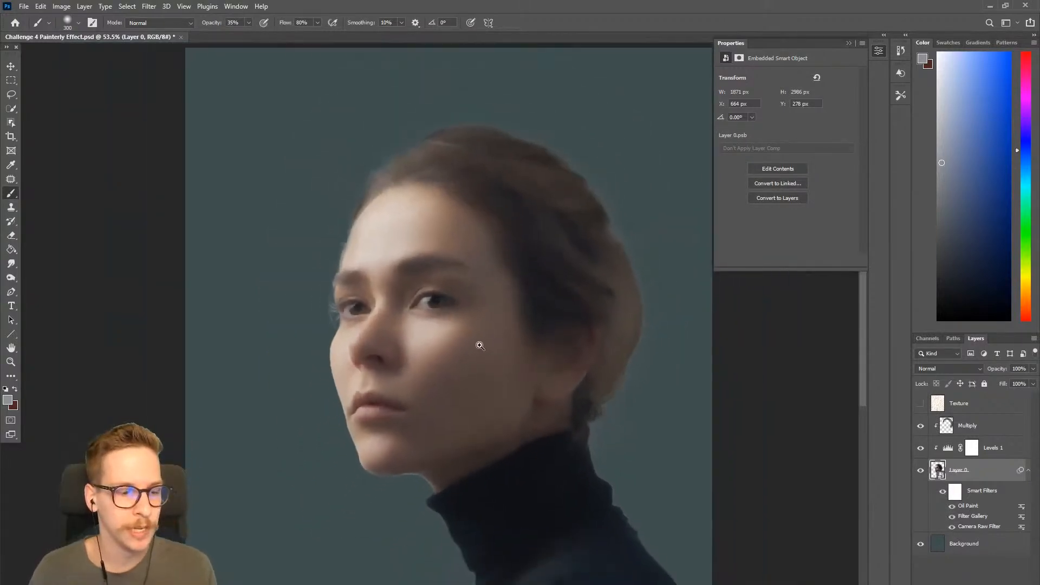
{"action": "scroll", "coordinate": [435, 356], "scroll_direction": "down", "scroll_amount": 2}
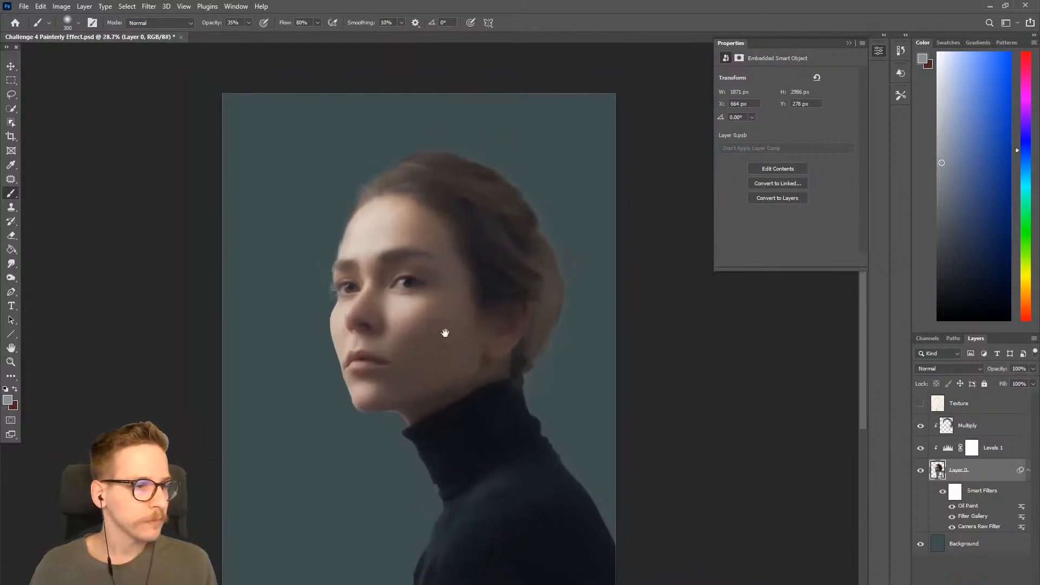
{"action": "scroll", "coordinate": [387, 378], "scroll_direction": "up", "scroll_amount": 4}
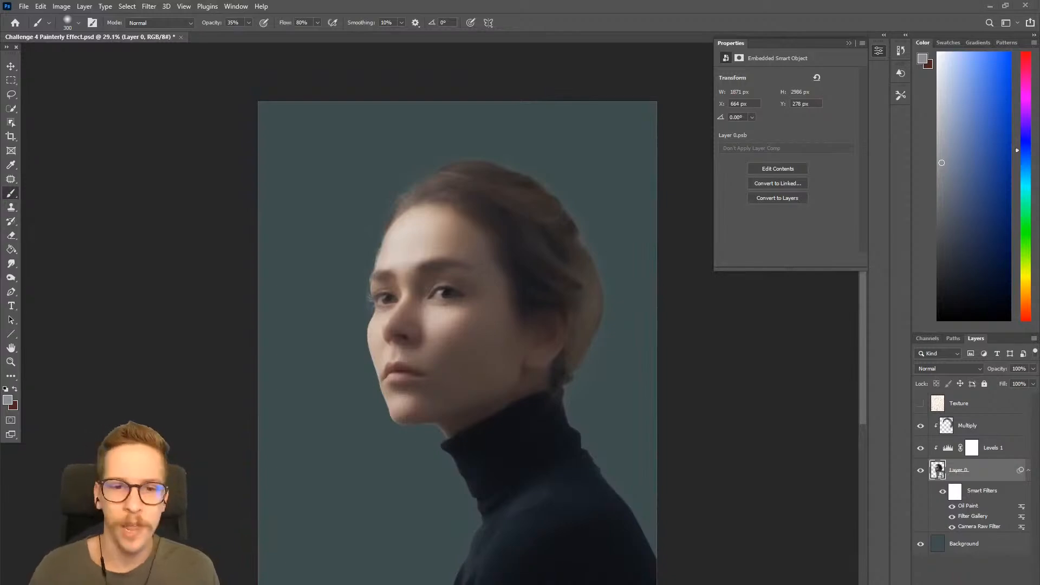
Step: Switch to the web browser and examine the background, armour and glass sphere of the reference oil painting, and return to Photoshop
{"action": "key", "text": "alt+Tab"}
{"action": "left_click_drag", "start_coordinate": [724, 70], "coordinate": [626, 77]}
{"action": "double_click", "coordinate": [626, 77]}
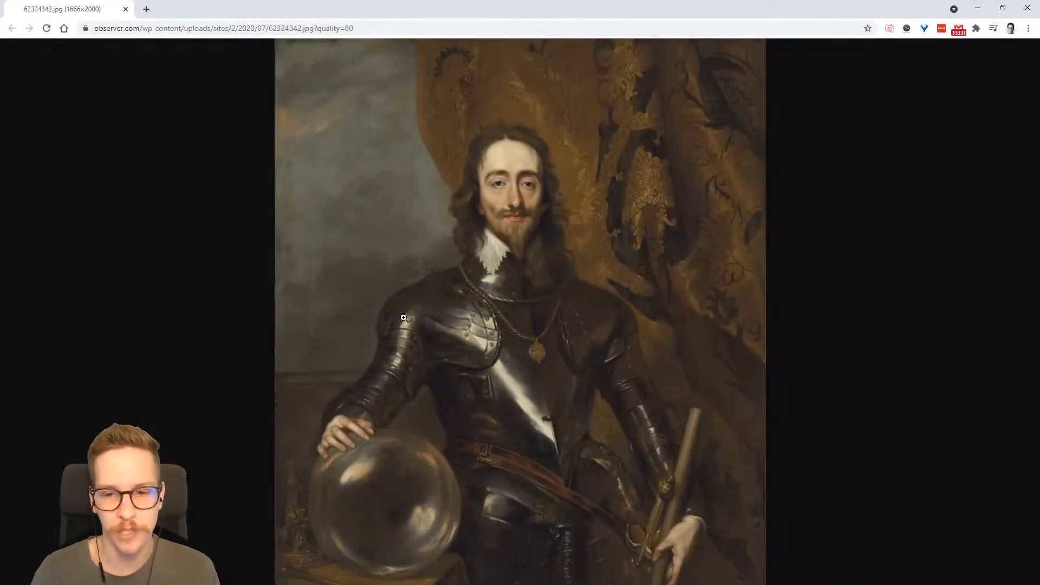
{"action": "scroll", "coordinate": [374, 329], "scroll_direction": "up", "scroll_amount": 4, "text": "ctrl"}
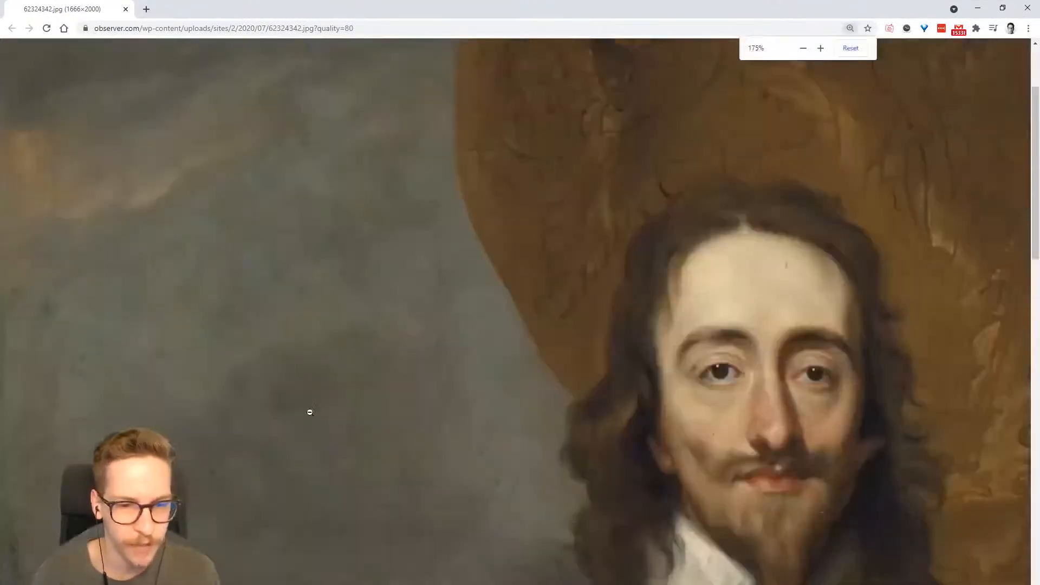
{"action": "scroll", "coordinate": [372, 385], "scroll_direction": "down", "scroll_amount": 4}
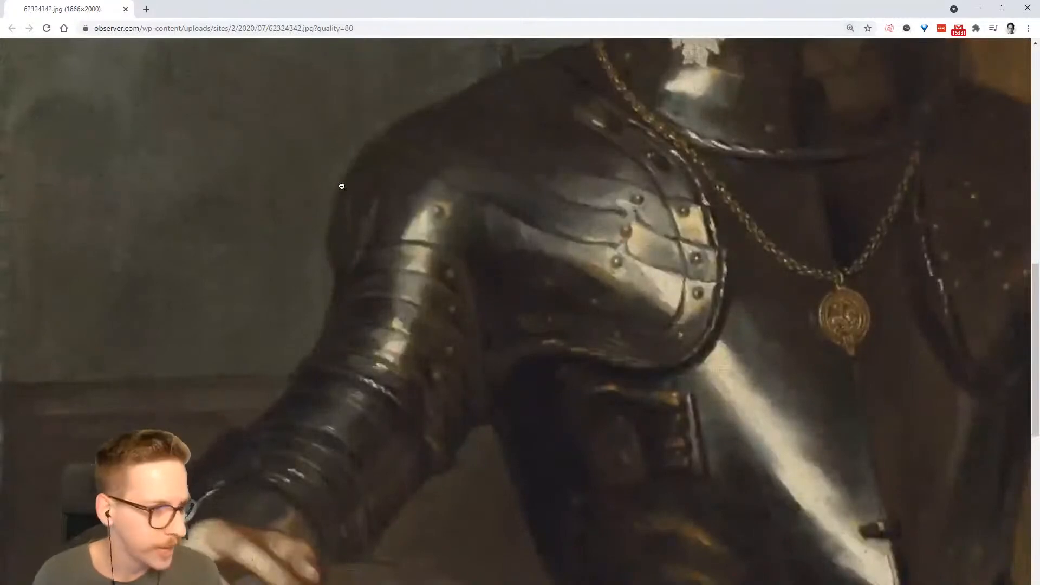
{"action": "scroll", "coordinate": [379, 234], "scroll_direction": "up", "scroll_amount": 1}
{"action": "scroll", "coordinate": [525, 302], "scroll_direction": "down", "scroll_amount": 8}
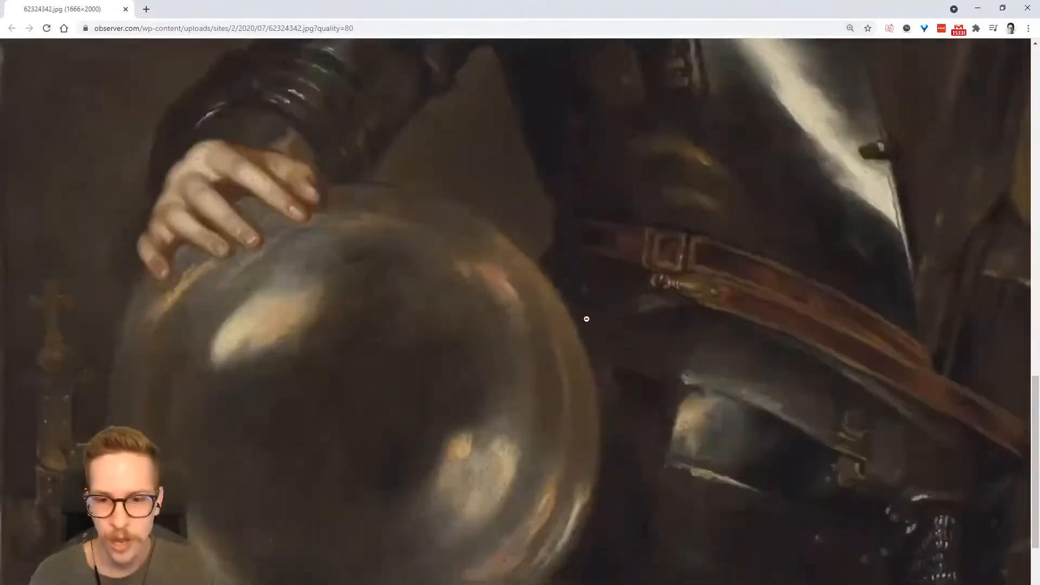
{"action": "scroll", "coordinate": [628, 325], "scroll_direction": "down", "scroll_amount": 3, "text": "ctrl"}
{"action": "scroll", "coordinate": [514, 459], "scroll_direction": "up", "scroll_amount": 2, "text": "ctrl"}
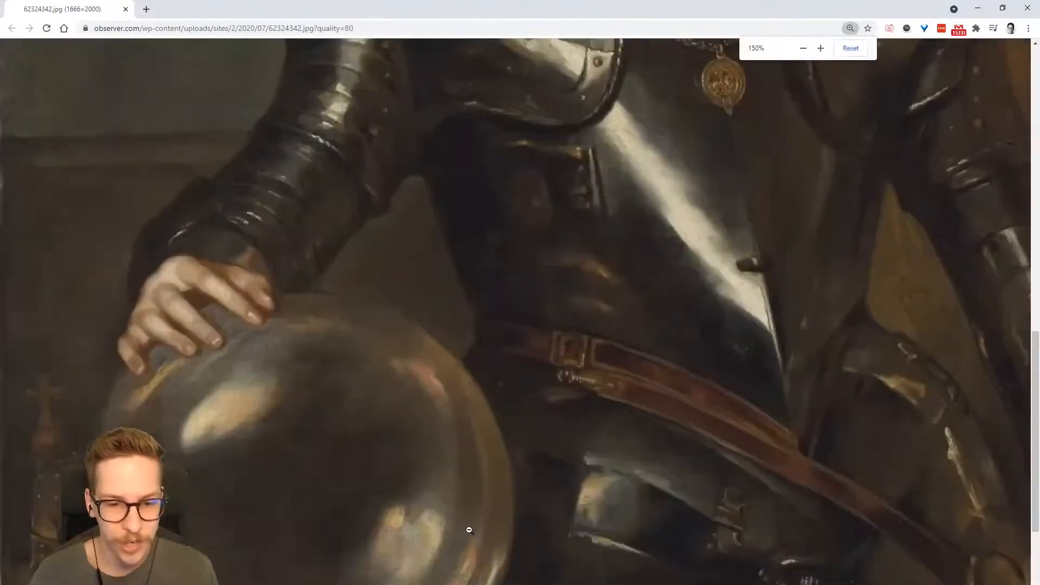
{"action": "scroll", "coordinate": [595, 432], "scroll_direction": "down", "scroll_amount": 5, "text": "ctrl"}
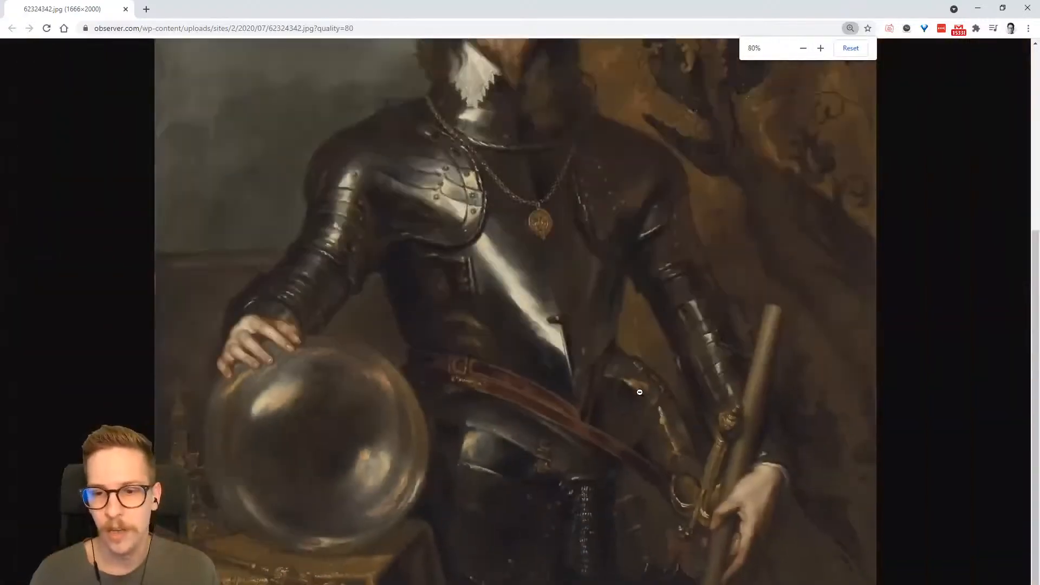
{"action": "scroll", "coordinate": [406, 302], "scroll_direction": "down", "scroll_amount": 3, "text": "ctrl"}
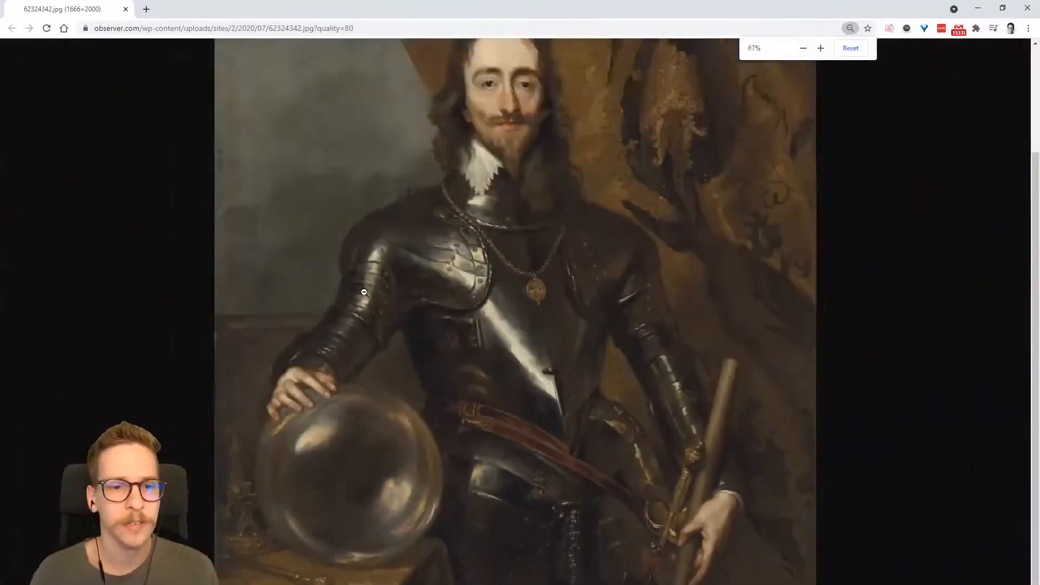
{"action": "scroll", "coordinate": [325, 205], "scroll_direction": "up", "scroll_amount": 1, "text": "ctrl"}
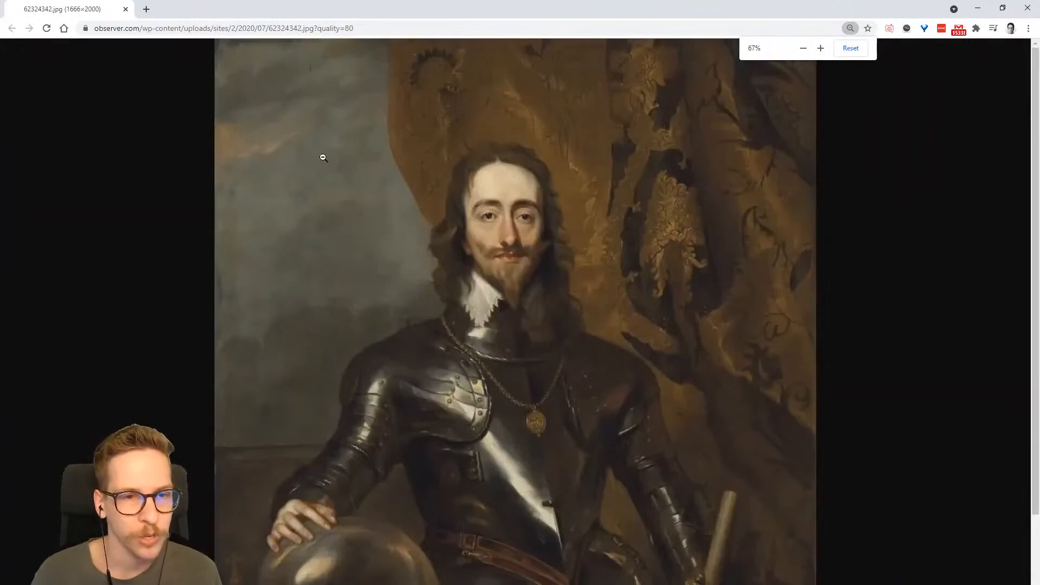
{"action": "left_click_drag", "start_coordinate": [327, 5], "coordinate": [370, 24]}
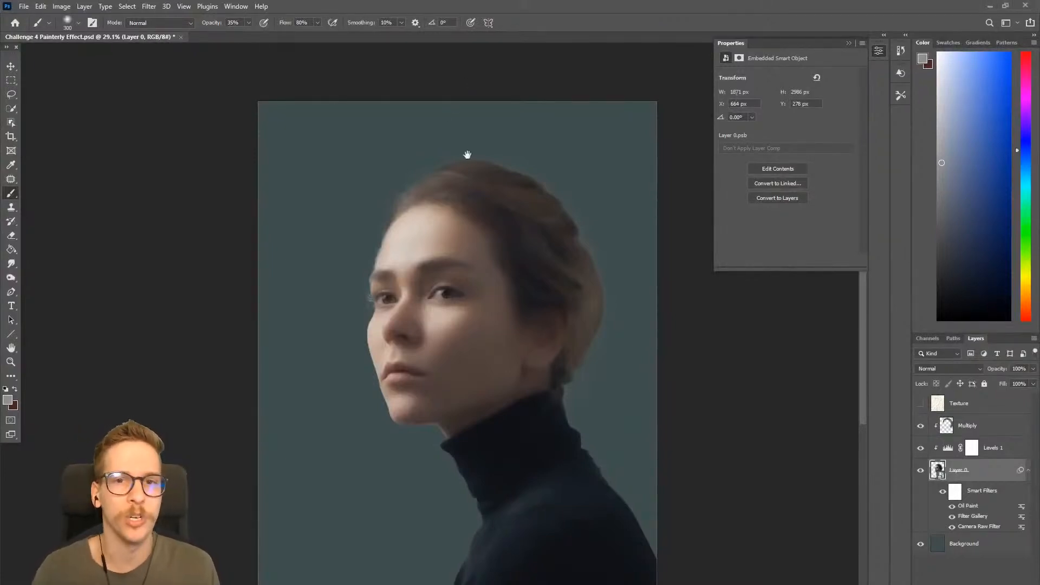
Step: Select the Background layer and choose an irregular textured brush tip for painting the backdrop
{"action": "left_click_drag", "start_coordinate": [468, 155], "coordinate": [415, 124]}
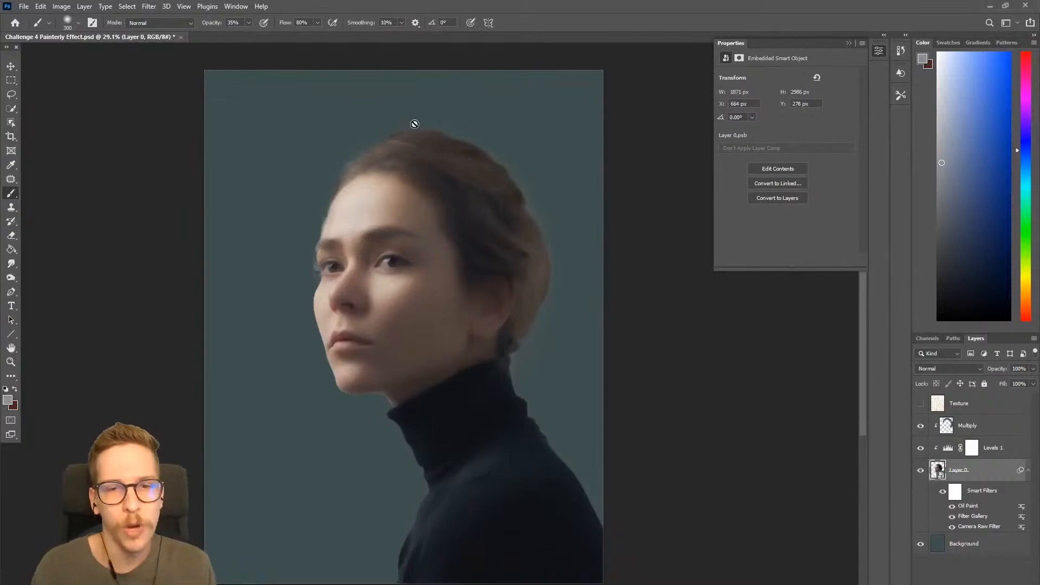
{"action": "scroll", "coordinate": [437, 170], "scroll_direction": "up", "scroll_amount": 1}
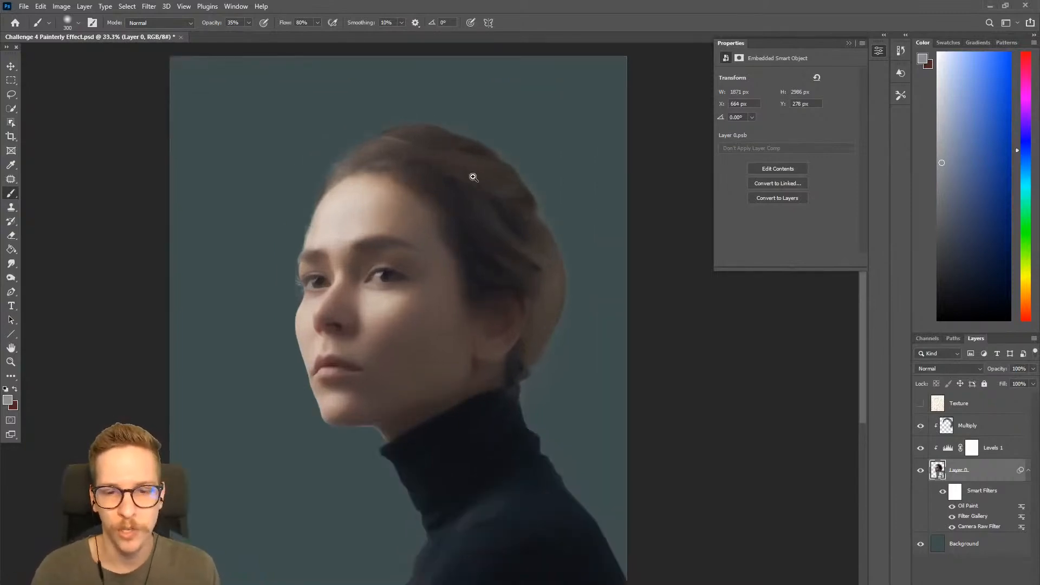
{"action": "scroll", "coordinate": [474, 175], "scroll_direction": "down", "scroll_amount": 4}
{"action": "left_click_drag", "start_coordinate": [457, 215], "coordinate": [457, 270]}
{"action": "scroll", "coordinate": [469, 255], "scroll_direction": "up", "scroll_amount": 2}
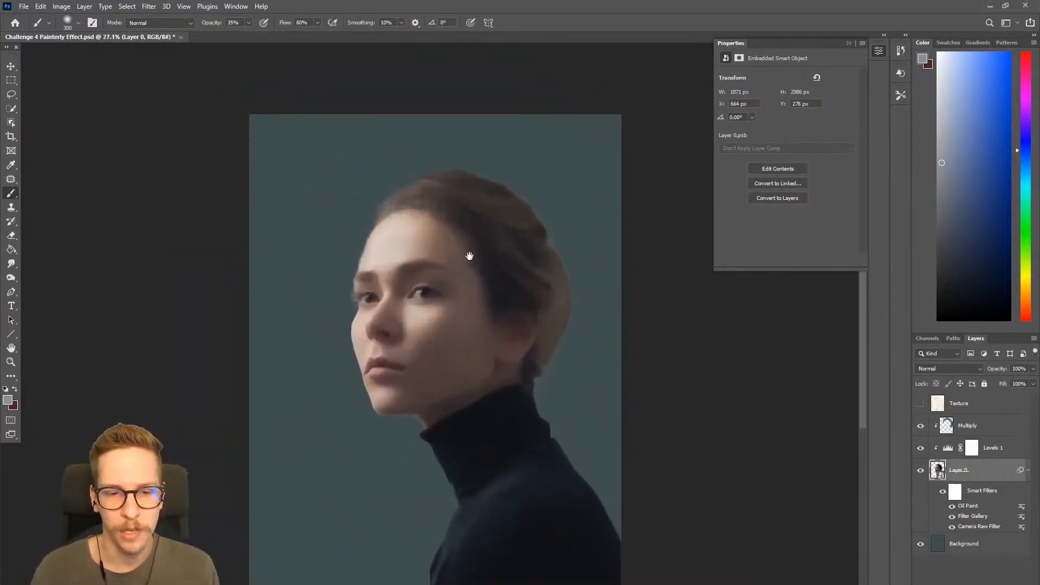
{"action": "left_click", "coordinate": [987, 551]}
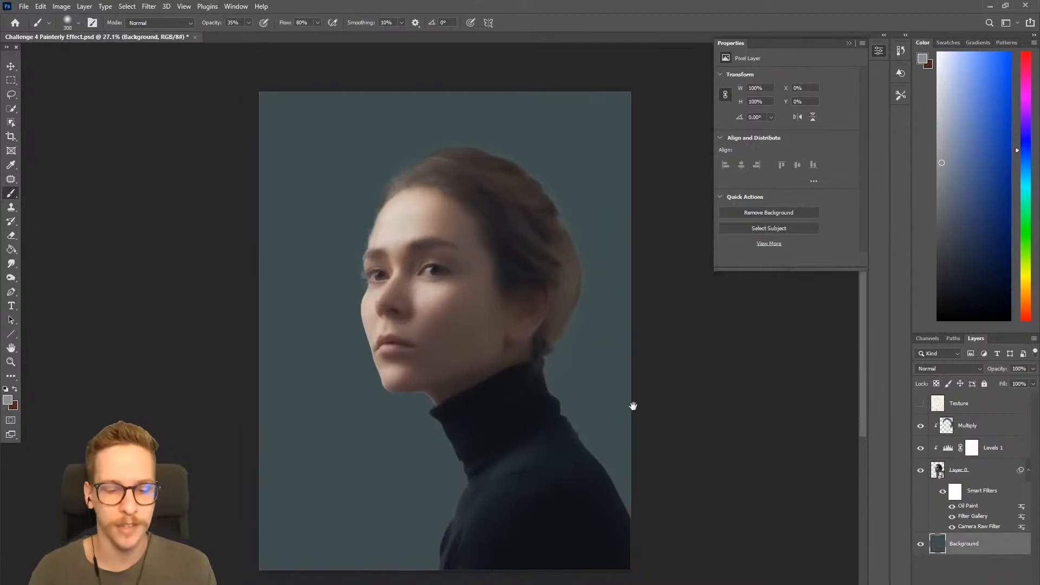
{"action": "left_click", "coordinate": [78, 22]}
{"action": "left_click", "coordinate": [85, 170]}
{"action": "left_click", "coordinate": [428, 91]}
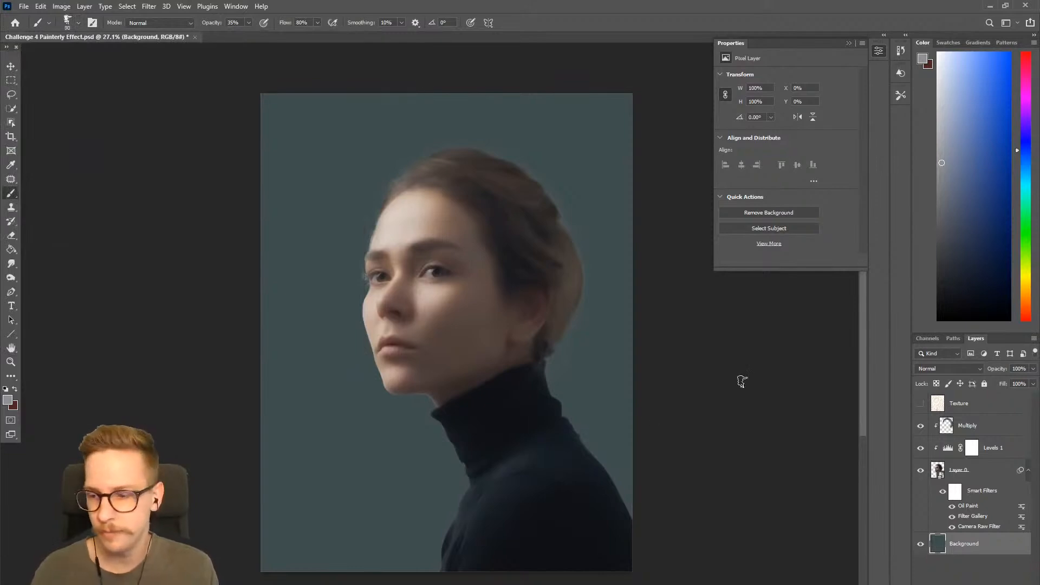
Step: Sample the backdrop colour, darken it and paint textured teal patches on the Background layer with the brush enlarged to 1000
{"action": "left_click", "coordinate": [588, 376], "text": "alt"}
{"action": "left_click", "coordinate": [954, 268]}
{"action": "key", "text": "bracketright"}
{"action": "key", "text": "bracketright"}
{"action": "key", "text": "bracketright"}
{"action": "key", "text": "bracketright"}
{"action": "key", "text": "bracketright"}
{"action": "key", "text": "bracketright"}
{"action": "key", "text": "bracketright"}
{"action": "key", "text": "bracketright"}
{"action": "key", "text": "bracketright"}
{"action": "key", "text": "bracketright"}
{"action": "mouse_move", "coordinate": [313, 444]}
{"action": "left_mouse_down"}
{"action": "mouse_move", "coordinate": [448, 516]}
{"action": "mouse_move", "coordinate": [376, 523]}
{"action": "mouse_move", "coordinate": [363, 361]}
{"action": "mouse_move", "coordinate": [266, 361]}
{"action": "mouse_move", "coordinate": [315, 357]}
{"action": "mouse_move", "coordinate": [359, 398]}
{"action": "mouse_move", "coordinate": [322, 274]}
{"action": "left_mouse_up"}
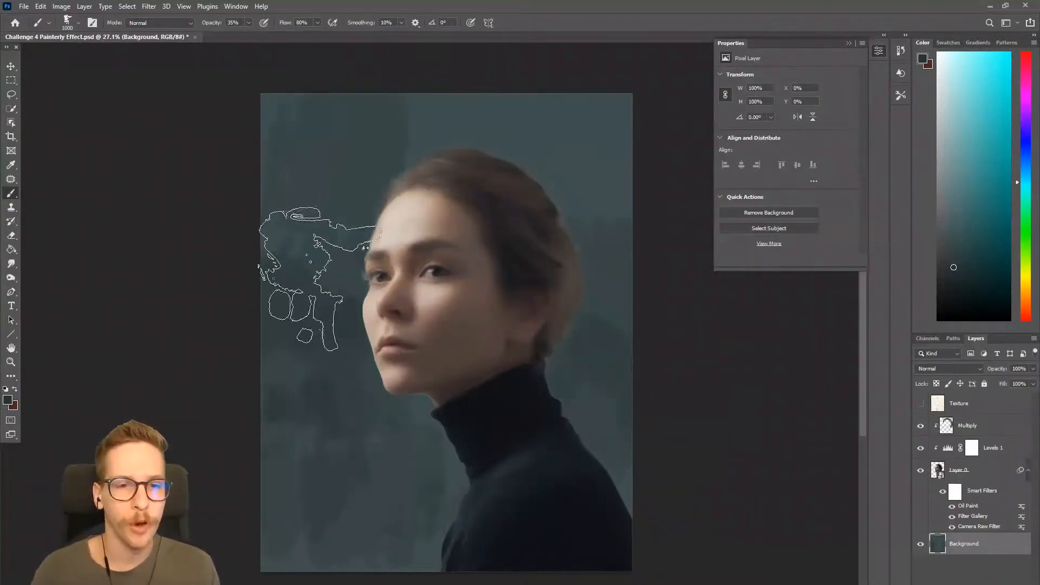
Step: Paint lighter grey-teal patches across the upper backdrop and sampled darker teal patches behind the woman's neck
{"action": "left_click", "coordinate": [949, 216]}
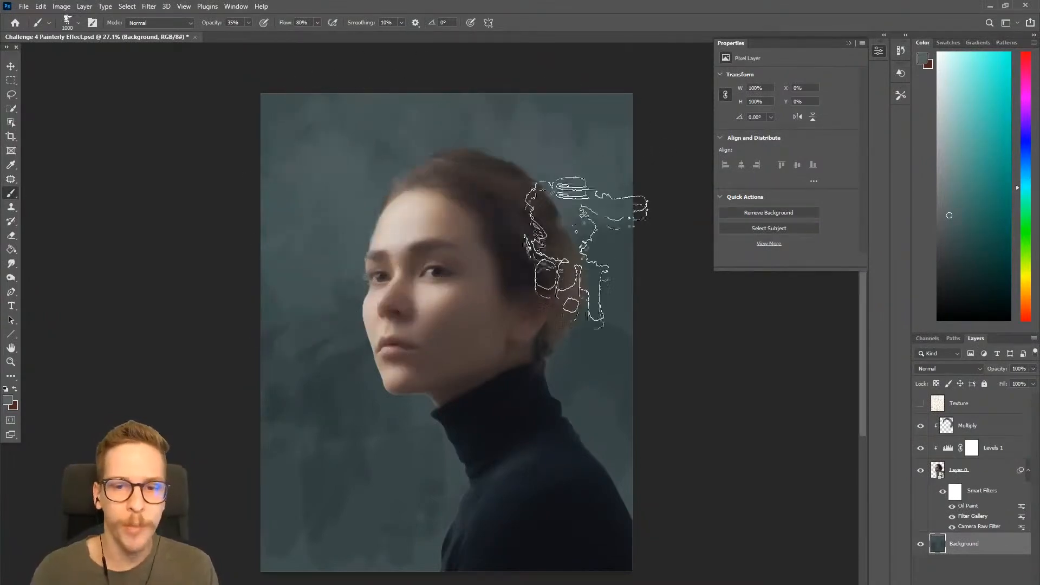
{"action": "left_click", "coordinate": [603, 360], "text": "alt"}
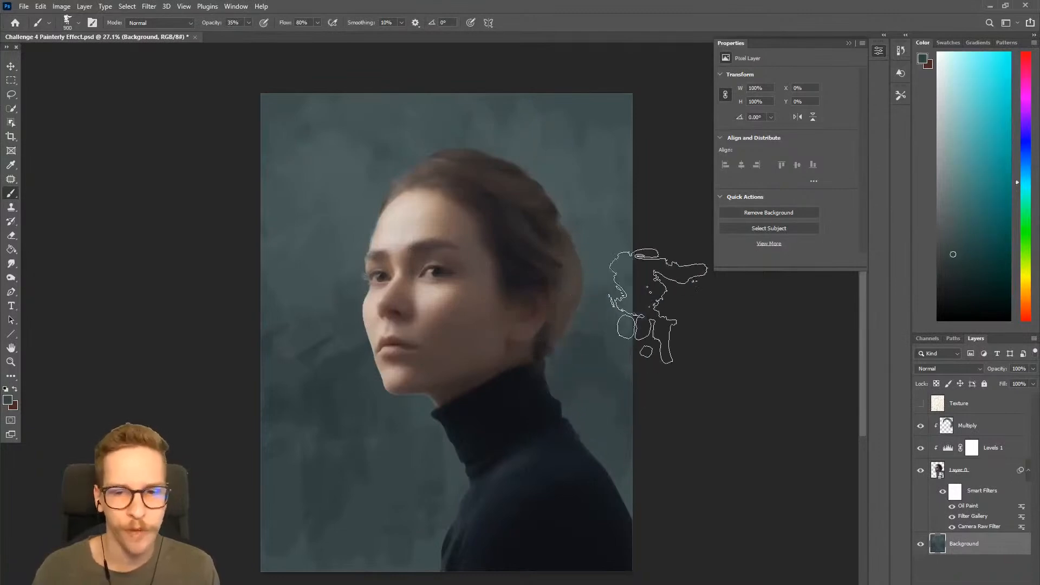
{"action": "key", "text": "bracketleft"}
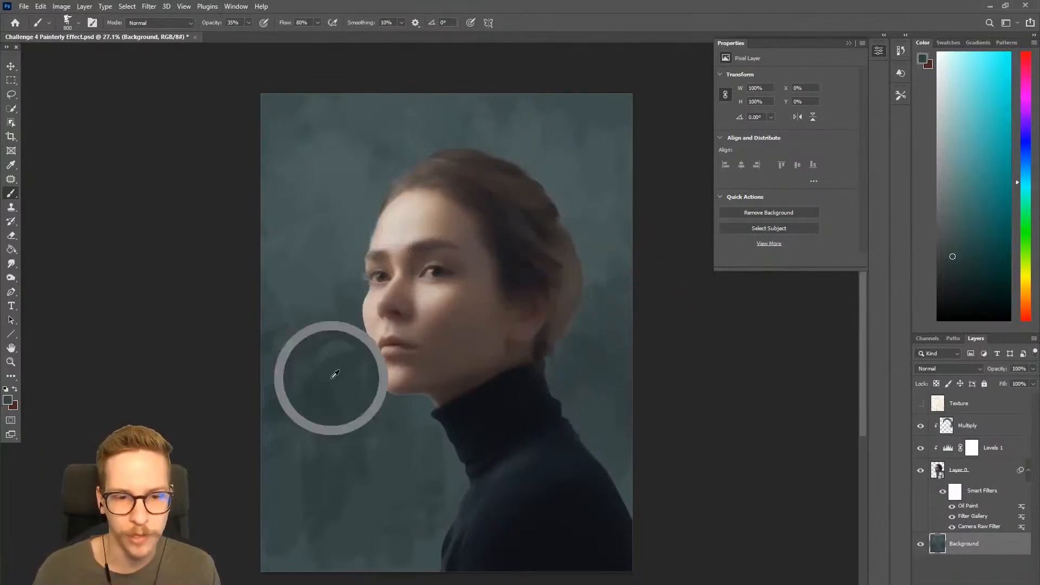
{"action": "left_click", "coordinate": [591, 387], "text": "alt"}
Step: Darken the sampled teal, shift its hue slightly towards blue and paint shadow patches in the lower backdrop with the brush at 1000
{"action": "left_click", "coordinate": [951, 274]}
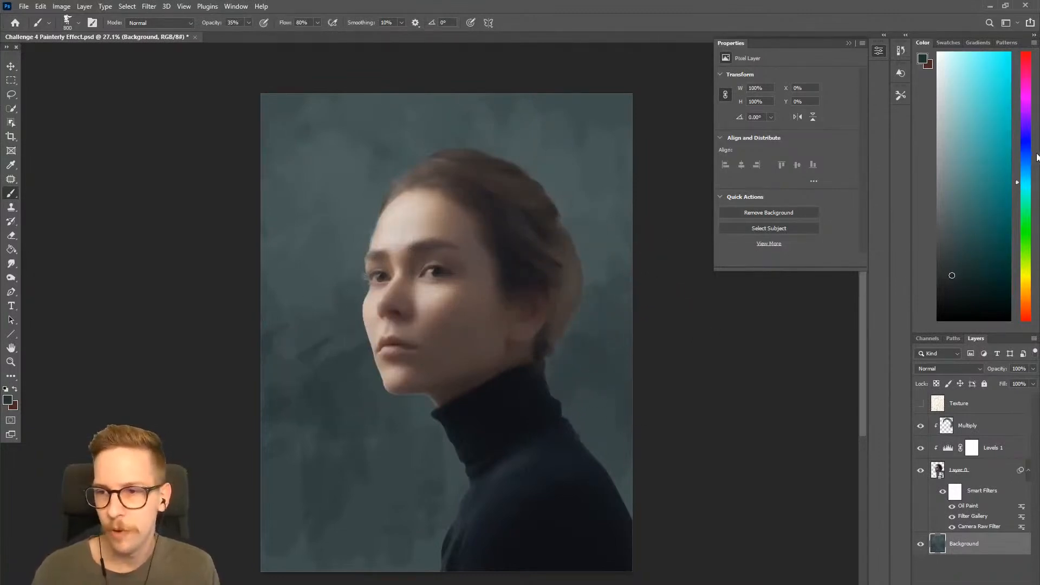
{"action": "left_click", "coordinate": [1022, 178]}
{"action": "key", "text": "bracketright"}
{"action": "key", "text": "bracketright"}
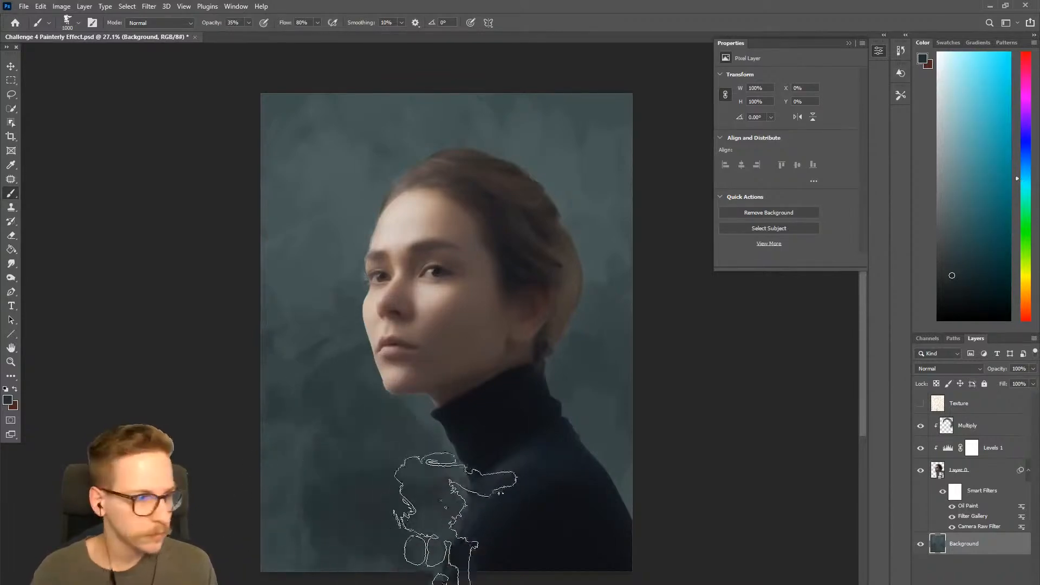
Step: Sample tones from the lower and upper backdrop and blend the painted patches with the brush reduced to 800
{"action": "key", "text": "bracketleft"}
{"action": "left_click", "coordinate": [322, 310], "text": "alt"}
{"action": "left_click", "coordinate": [319, 512], "text": "alt"}
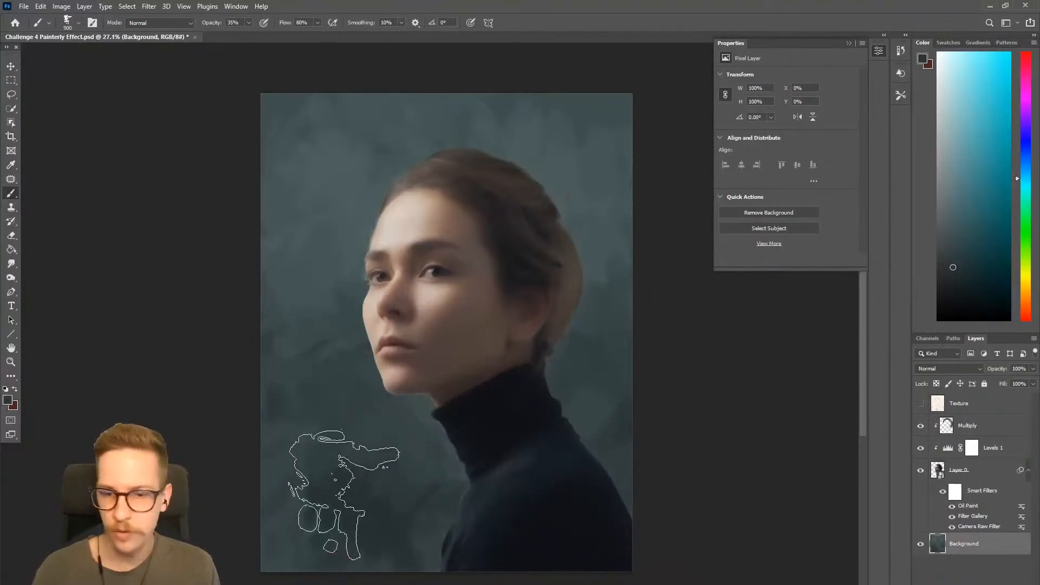
{"action": "key", "text": "bracketleft"}
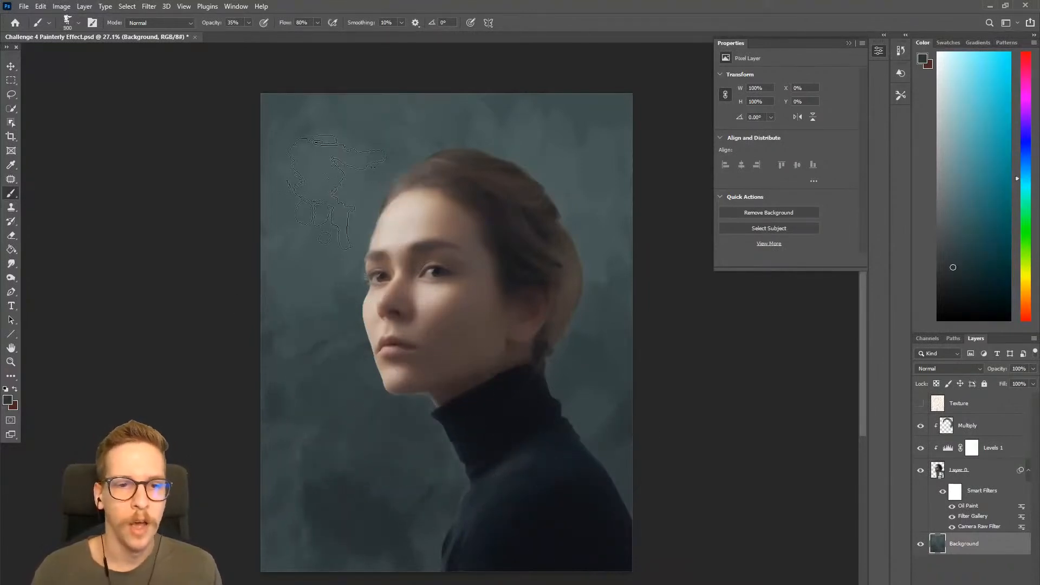
{"action": "left_click", "coordinate": [286, 106], "text": "alt"}
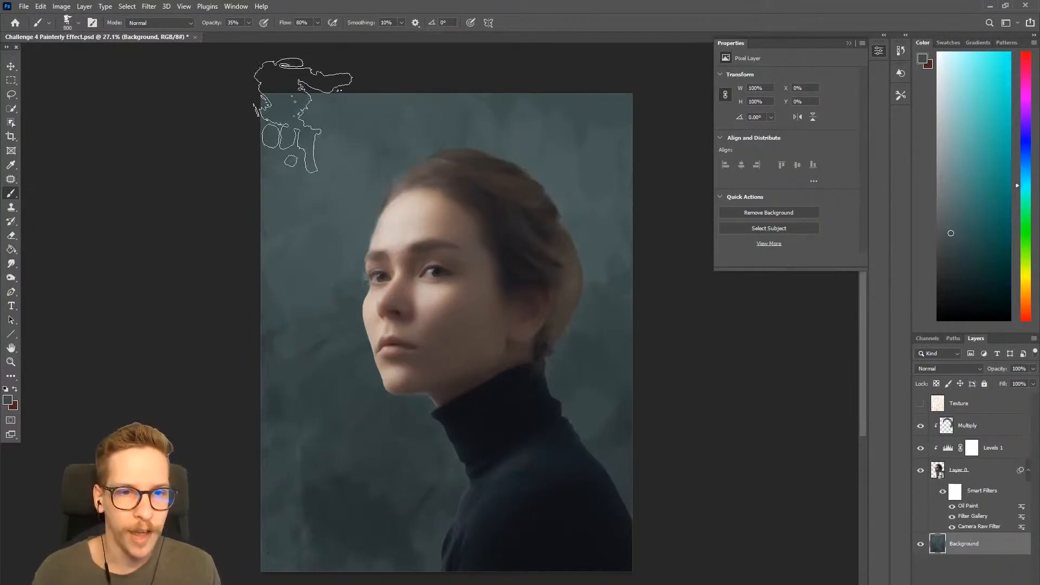
{"action": "left_click", "coordinate": [606, 325], "text": "alt"}
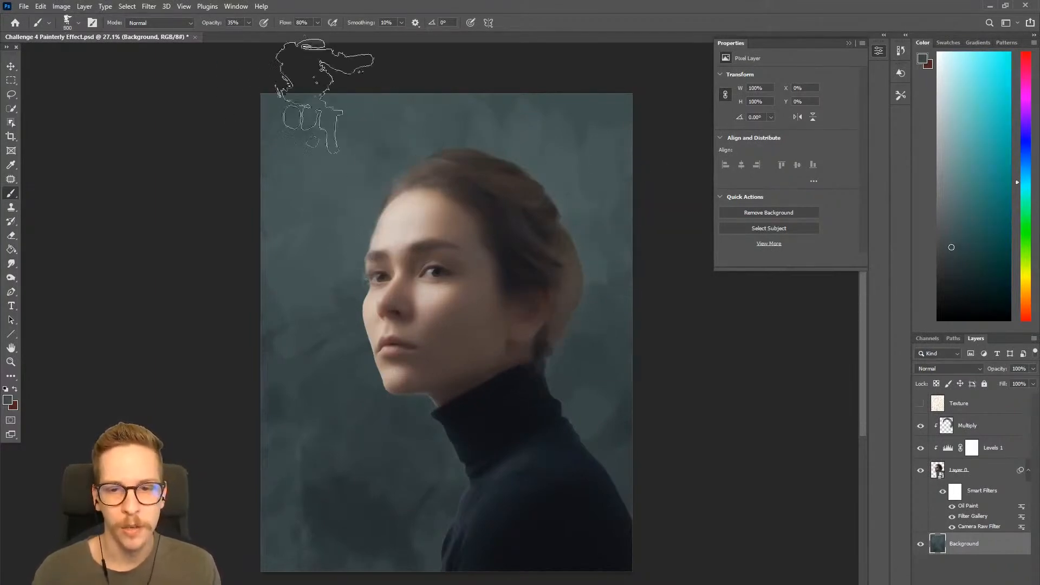
Step: Switch to the Messy Brush and sample the lighter teal from the upper backdrop beside the head
{"action": "right_click", "coordinate": [332, 158]}
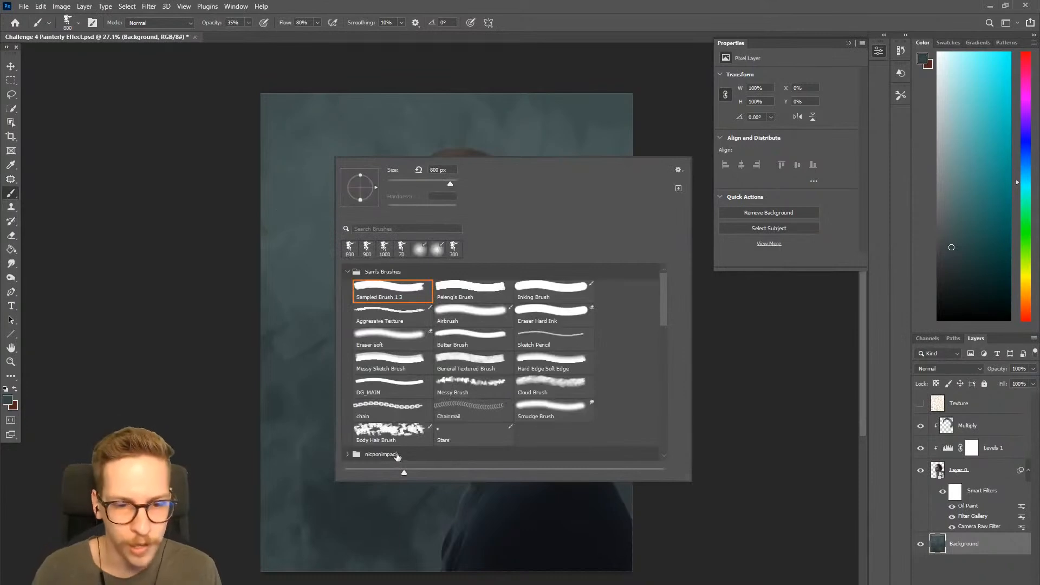
{"action": "left_click", "coordinate": [461, 392]}
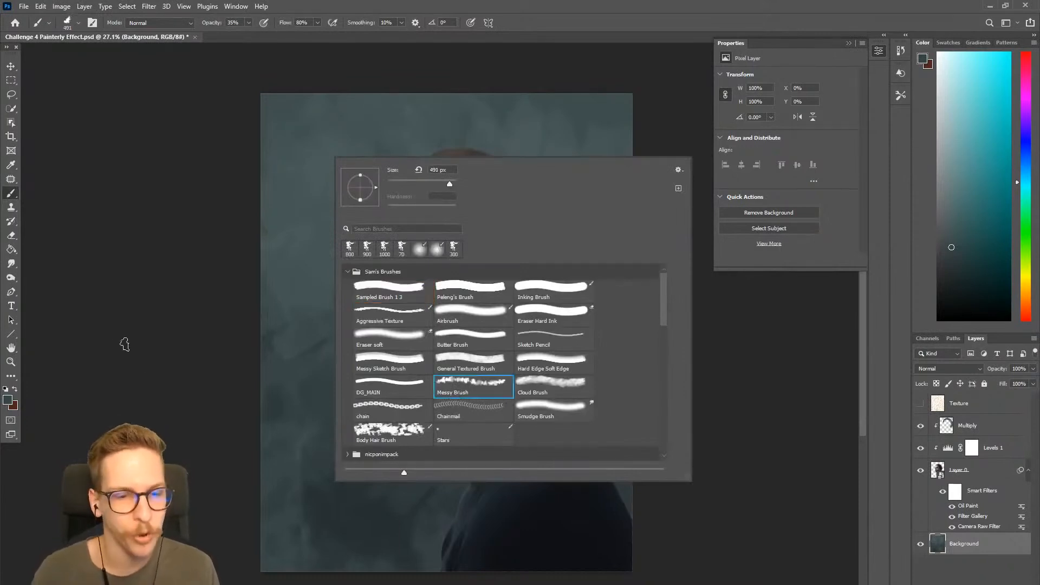
{"action": "left_click", "coordinate": [133, 353]}
{"action": "left_click", "coordinate": [328, 162], "text": "alt"}
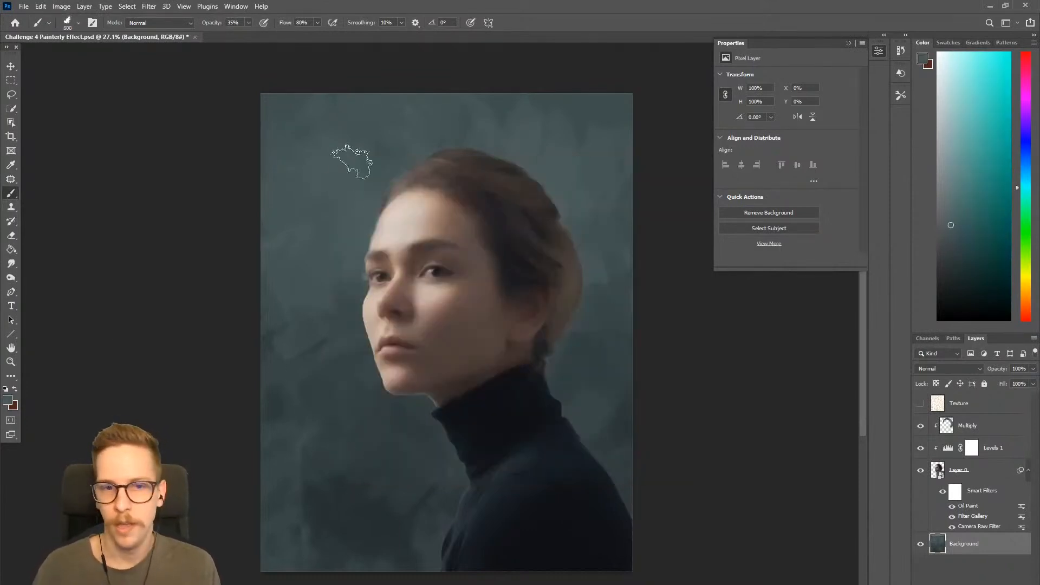
Step: Change the paint colour to a muted, lighter yellow and brush patches onto the backdrop in front of the face at size 1000
{"action": "left_click", "coordinate": [1026, 275]}
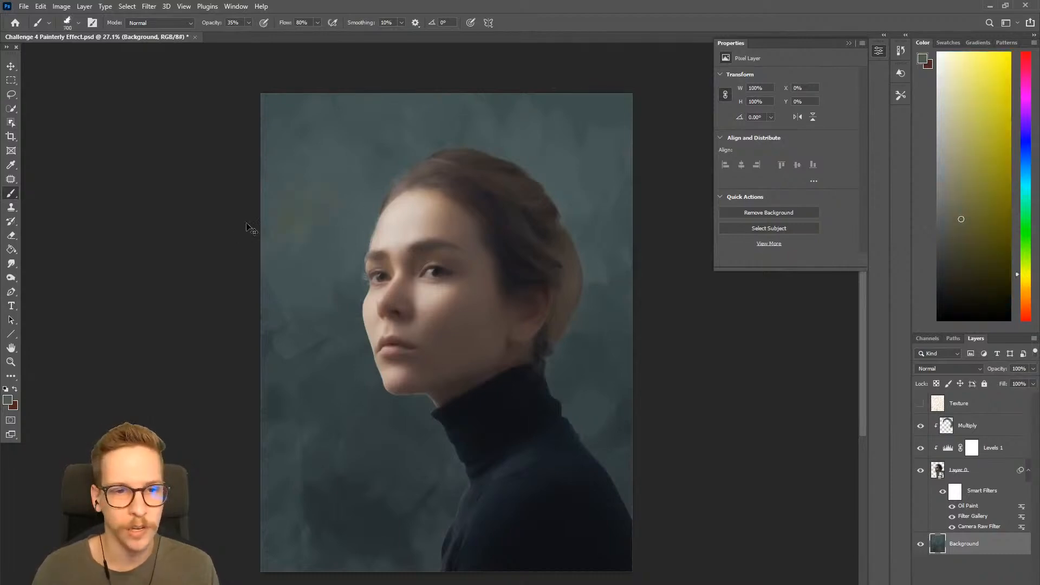
{"action": "left_click", "coordinate": [957, 199]}
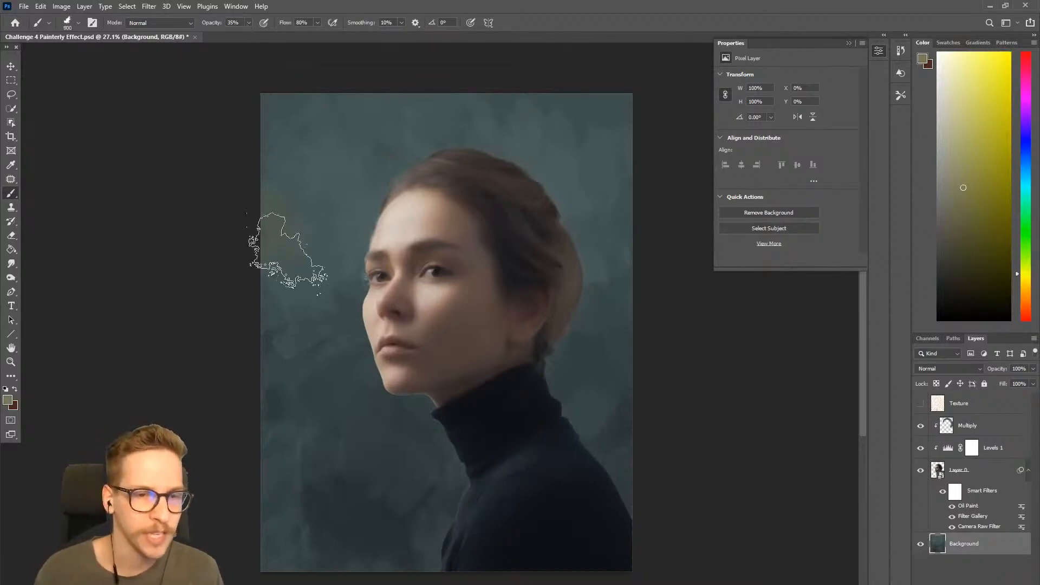
{"action": "key", "text": "bracketright"}
{"action": "key", "text": "bracketright"}
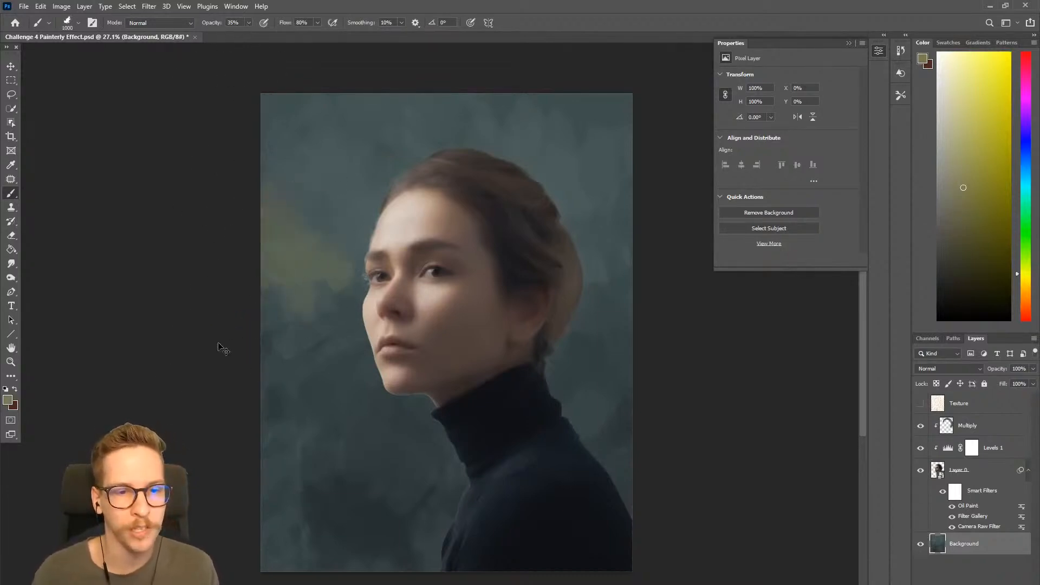
Step: Shift the yellow paint colour towards orange, enlarge the brush and save the document
{"action": "left_click", "coordinate": [1026, 290]}
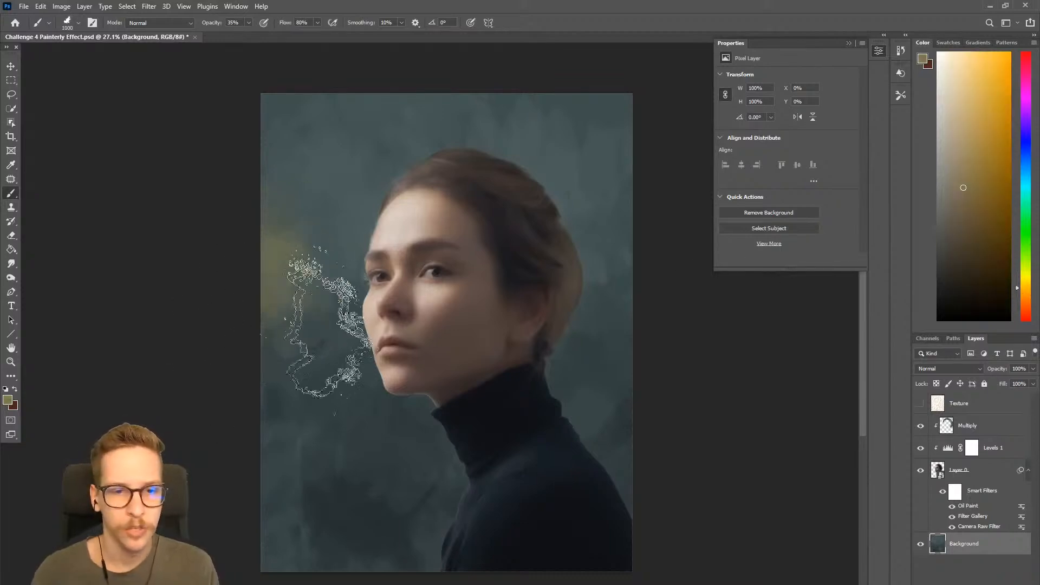
{"action": "key", "text": "bracketright"}
{"action": "key", "text": "bracketright"}
{"action": "key", "text": "ctrl+s"}
Step: Paint warm ochre patches on the backdrop above the head and behind it with an enlarged brush
{"action": "left_click_drag", "start_coordinate": [565, 113], "coordinate": [460, 111]}
{"action": "key", "text": "bracketright"}
{"action": "key", "text": "bracketright"}
{"action": "key", "text": "bracketright"}
{"action": "key", "text": "bracketright"}
{"action": "key", "text": "bracketright"}
{"action": "key", "text": "bracketright"}
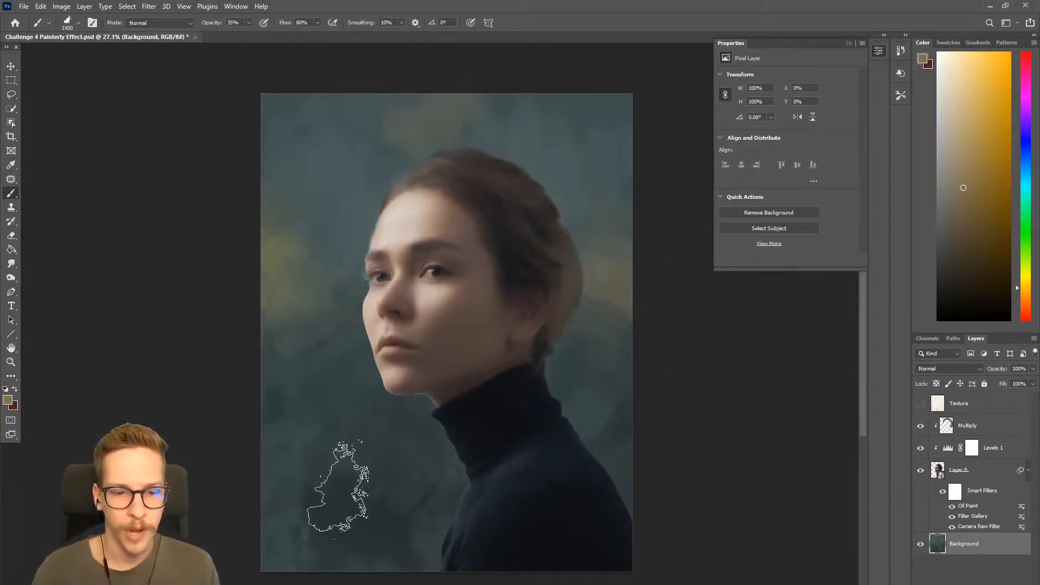
Step: Sample a dark teal, raise the brush opacity to 46% and paint dark patches into the upper backdrop with the brush at 1000
{"action": "left_click", "coordinate": [339, 482], "text": "alt"}
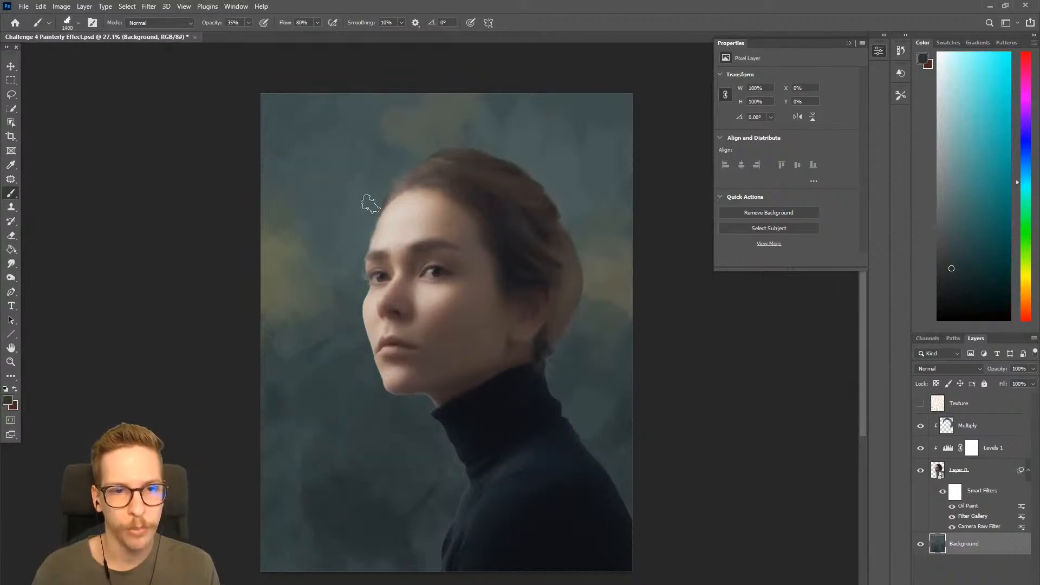
{"action": "left_click", "coordinate": [247, 23]}
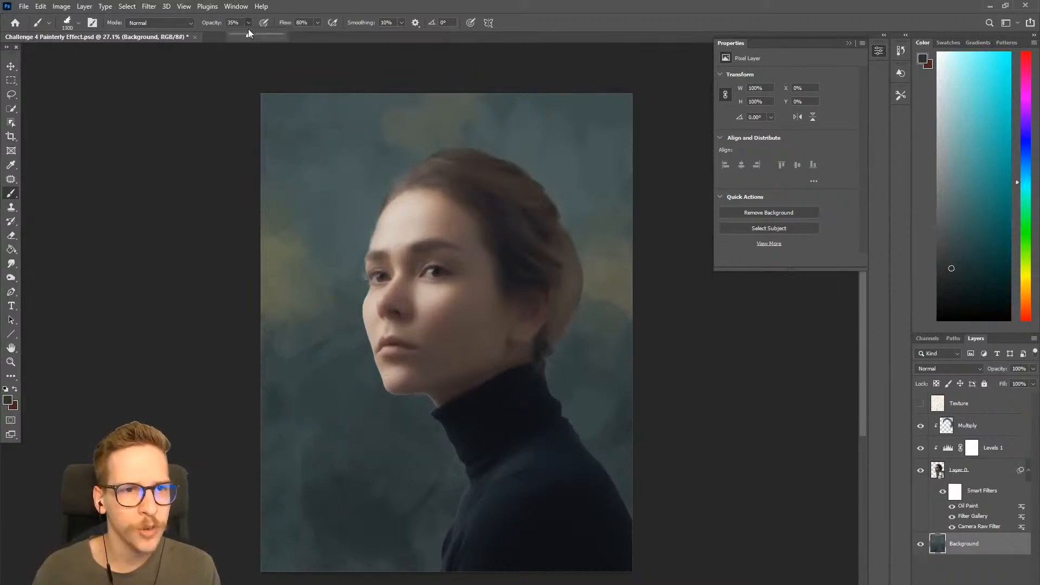
{"action": "left_click_drag", "start_coordinate": [271, 109], "coordinate": [332, 140]}
{"action": "key", "text": "bracketleft"}
{"action": "key", "text": "bracketleft"}
{"action": "key", "text": "bracketleft"}
{"action": "key", "text": "bracketleft"}
{"action": "key", "text": "bracketright"}
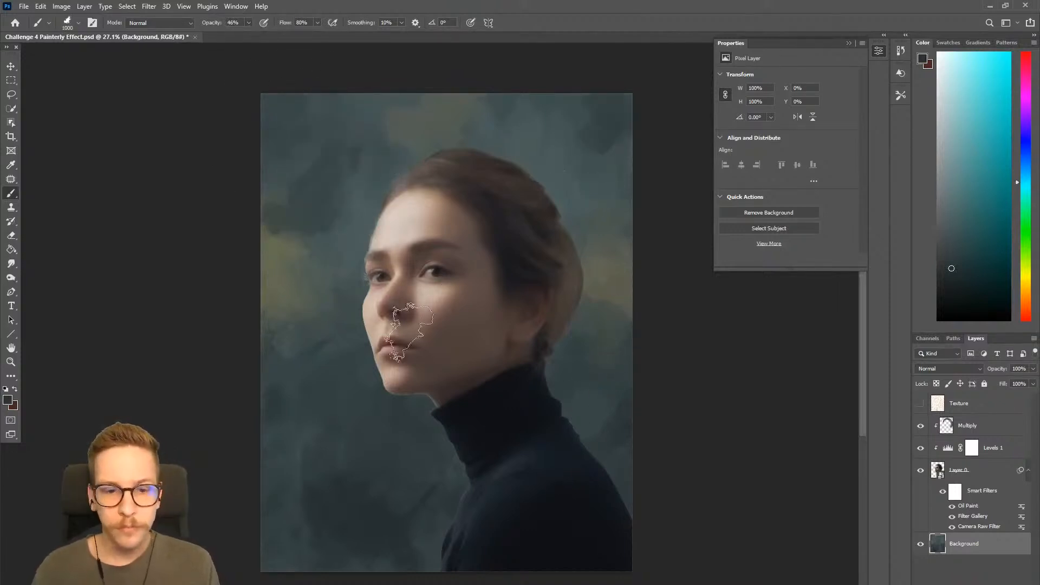
Step: Sample a lighter teal beside the face and blend the backdrop in front of the chin with the brush at 1200
{"action": "left_click", "coordinate": [343, 301], "text": "alt"}
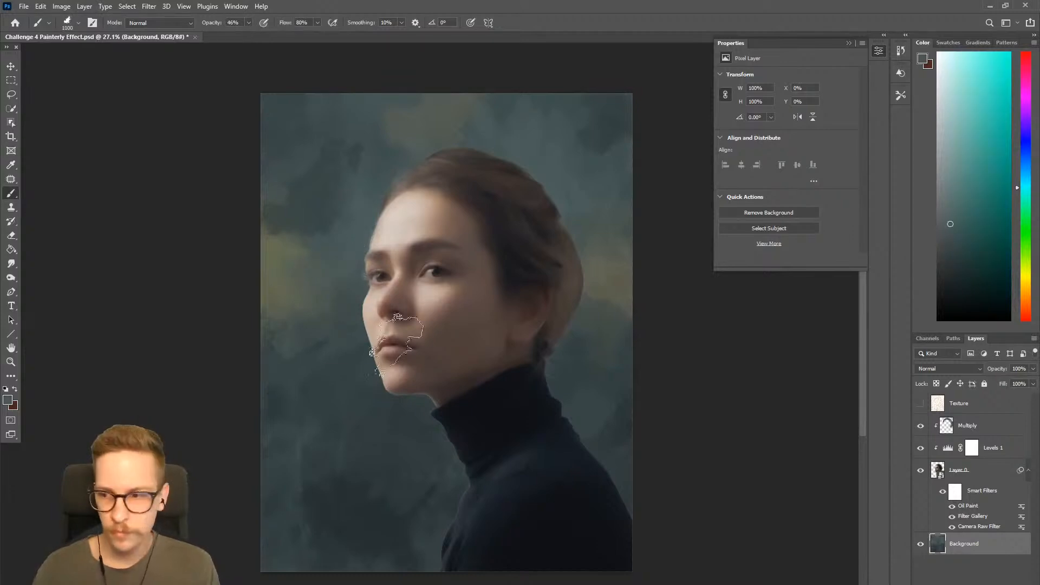
{"action": "key", "text": "bracketright"}
{"action": "key", "text": "bracketright"}
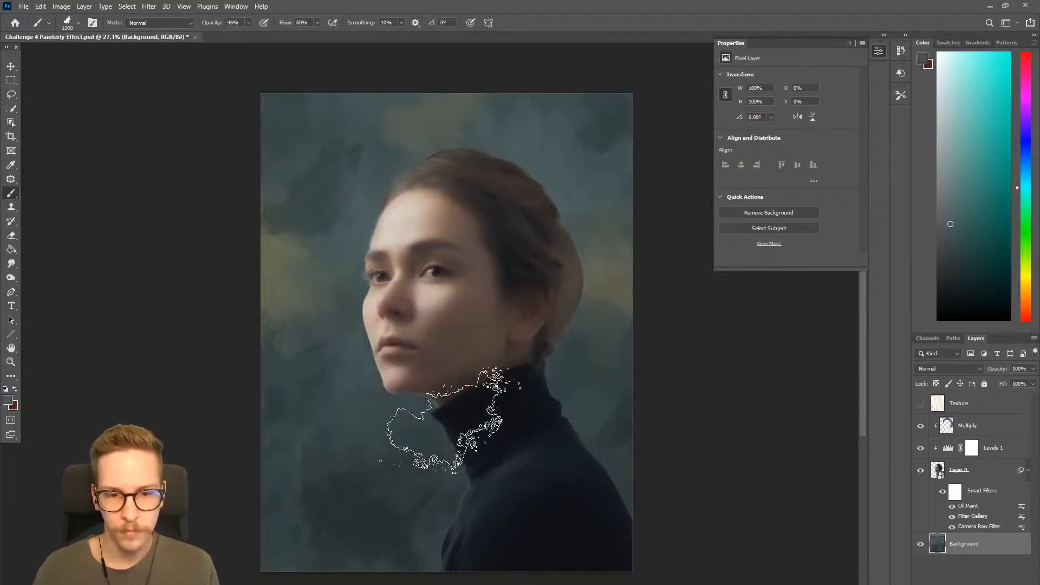
Step: Sample a dark tone, darken it further and paint shadows in the lower backdrop on both sides of the shoulders
{"action": "left_click", "coordinate": [638, 421], "text": "alt"}
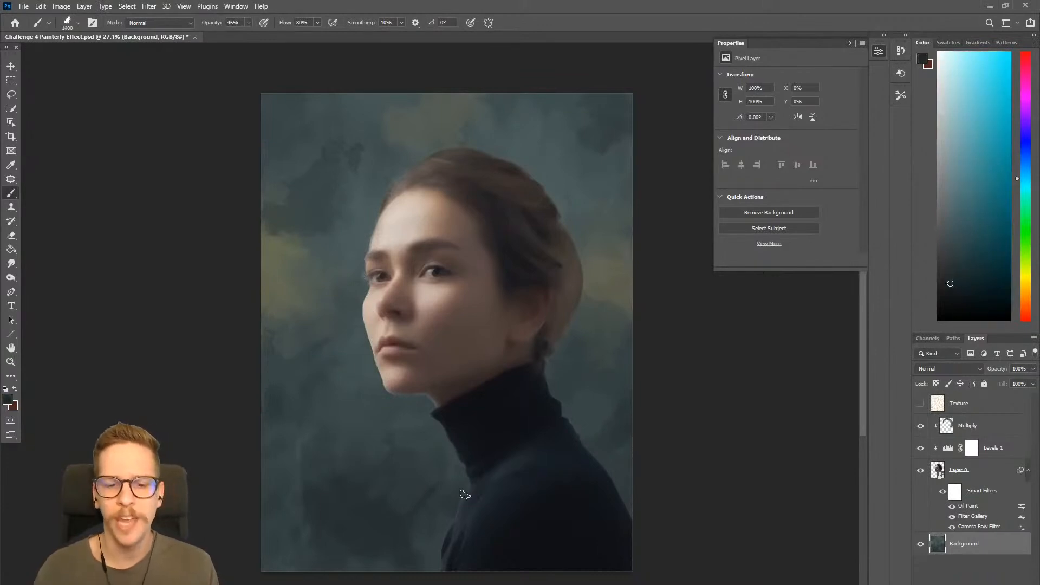
{"action": "scroll", "coordinate": [428, 574], "scroll_direction": "down", "scroll_amount": 2}
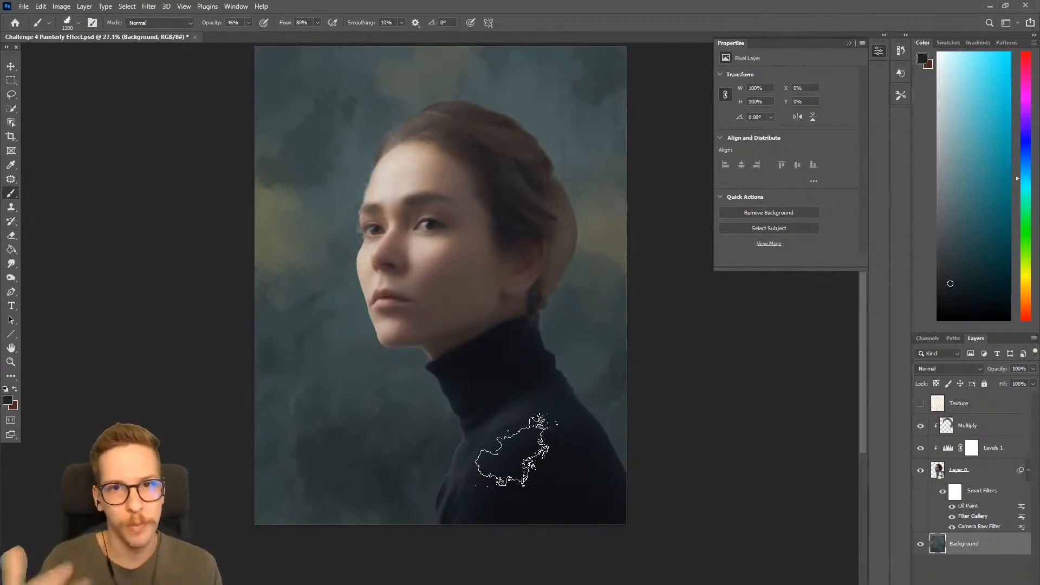
{"action": "key", "text": "bracketright"}
{"action": "key", "text": "bracketleft"}
{"action": "key", "text": "bracketleft"}
{"action": "key", "text": "bracketleft"}
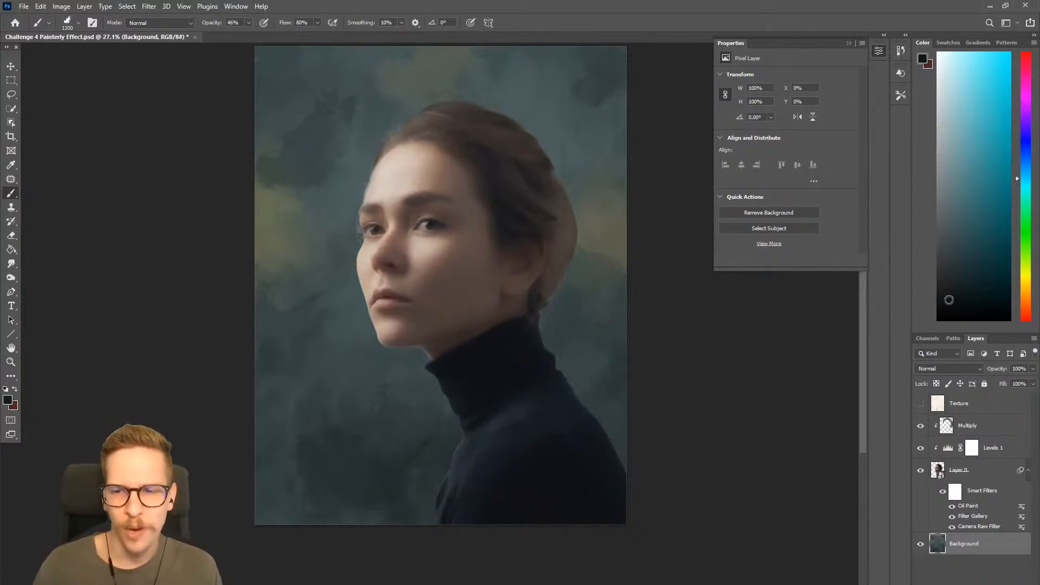
{"action": "key", "text": "bracketleft"}
{"action": "key", "text": "bracketleft"}
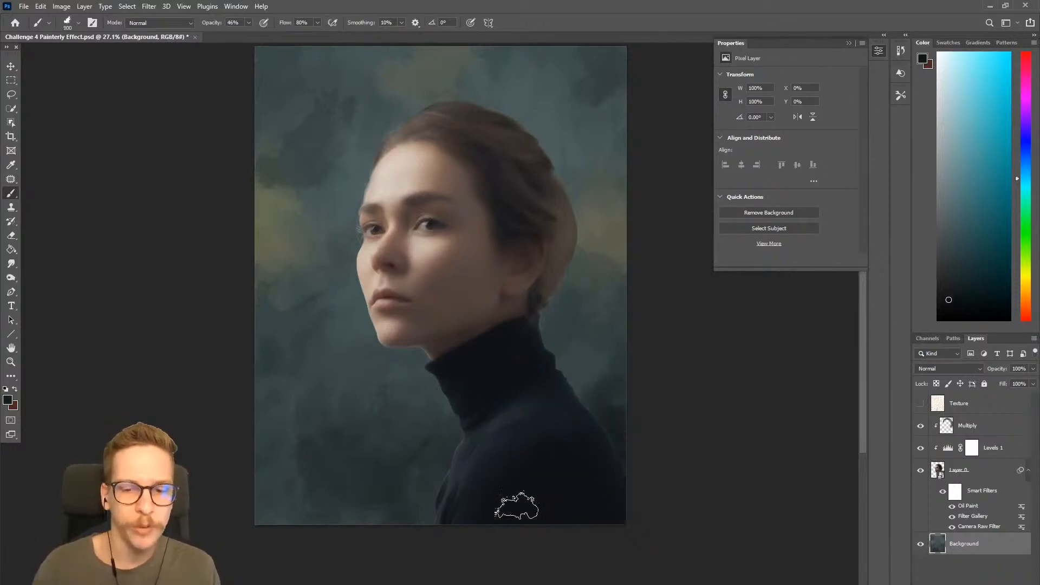
{"action": "key", "text": "bracketright"}
{"action": "key", "text": "bracketright"}
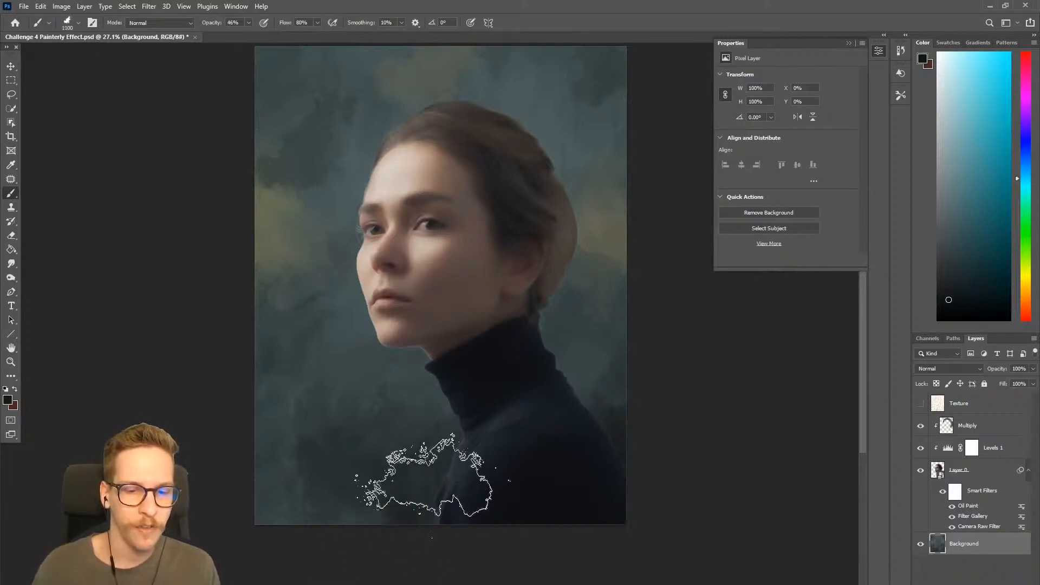
Step: Sample dark tones beside the shoulder and paint shadow patches into the lower backdrop in front of the turtleneck with the brush at 1100
{"action": "left_click", "coordinate": [413, 497], "text": "alt"}
{"action": "key", "text": "bracketleft"}
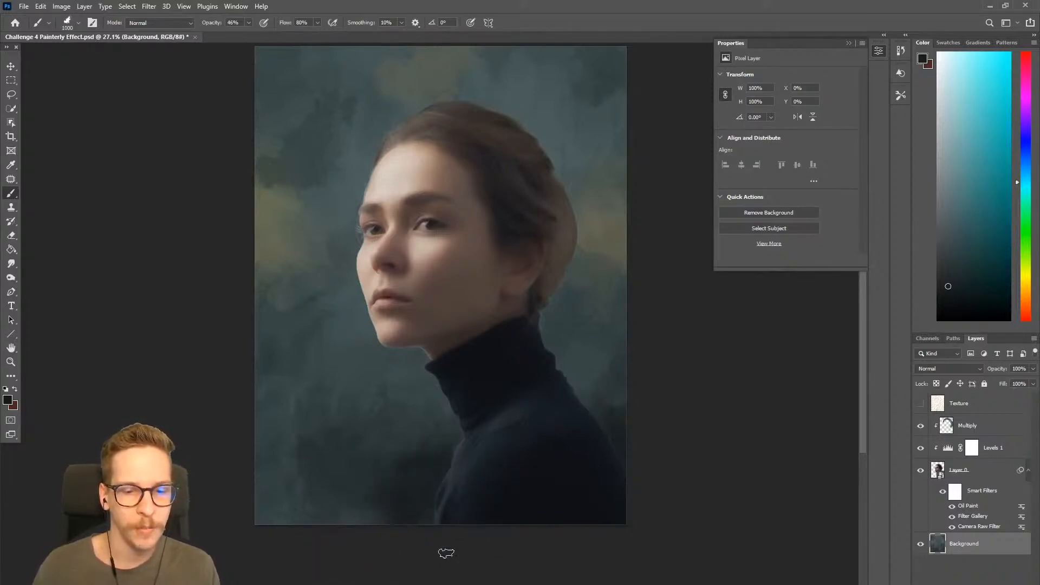
{"action": "left_click", "coordinate": [381, 482], "text": "alt"}
{"action": "key", "text": "bracketright"}
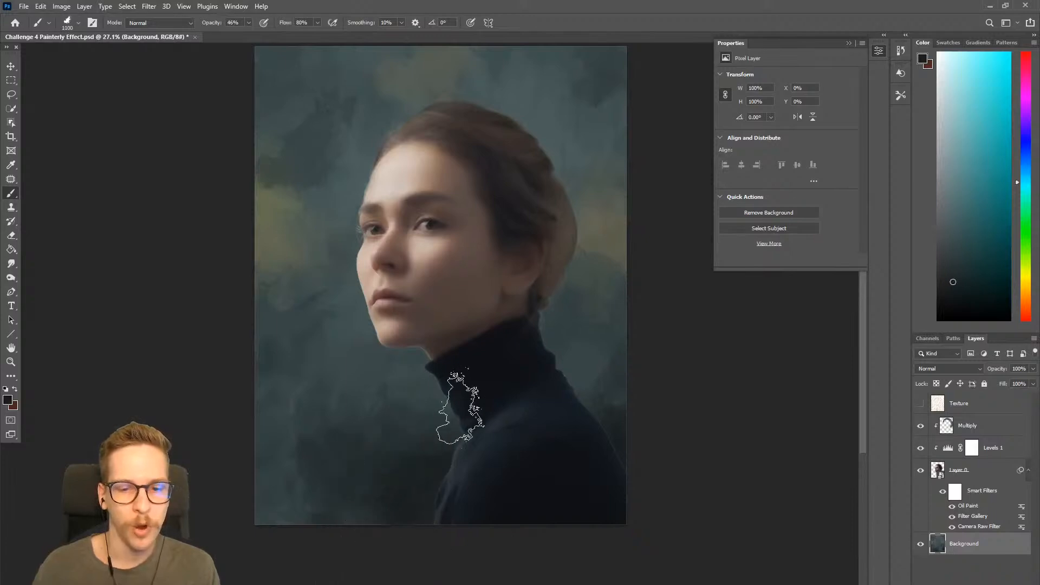
{"action": "left_click", "coordinate": [428, 457], "text": "alt"}
{"action": "mouse_move", "coordinate": [439, 428]}
{"action": "left_mouse_down"}
{"action": "mouse_move", "coordinate": [438, 401]}
{"action": "mouse_move", "coordinate": [340, 496]}
{"action": "mouse_move", "coordinate": [412, 421]}
{"action": "mouse_move", "coordinate": [379, 463]}
{"action": "left_mouse_up"}
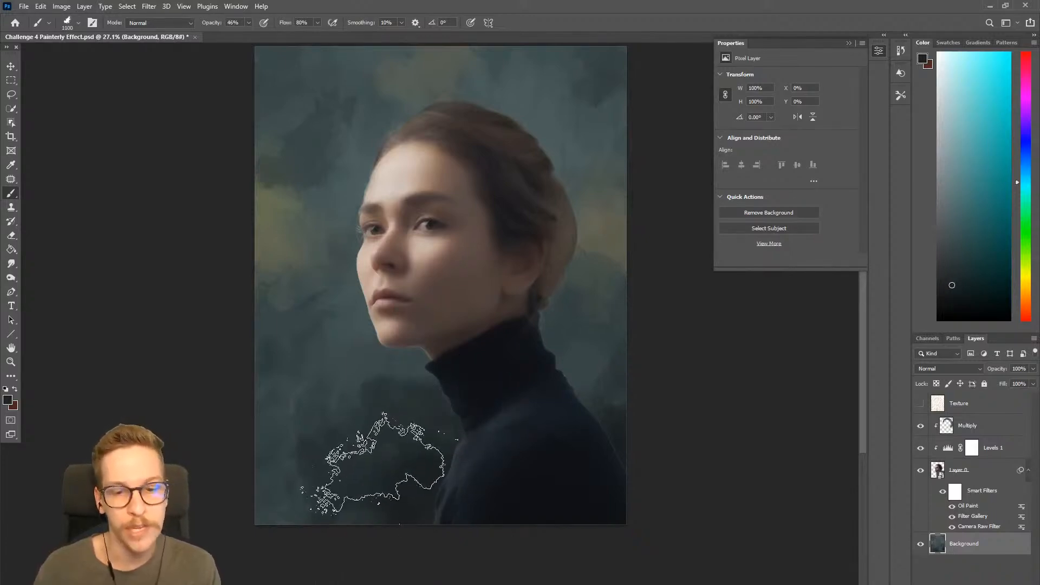
{"action": "key", "text": "bracketleft"}
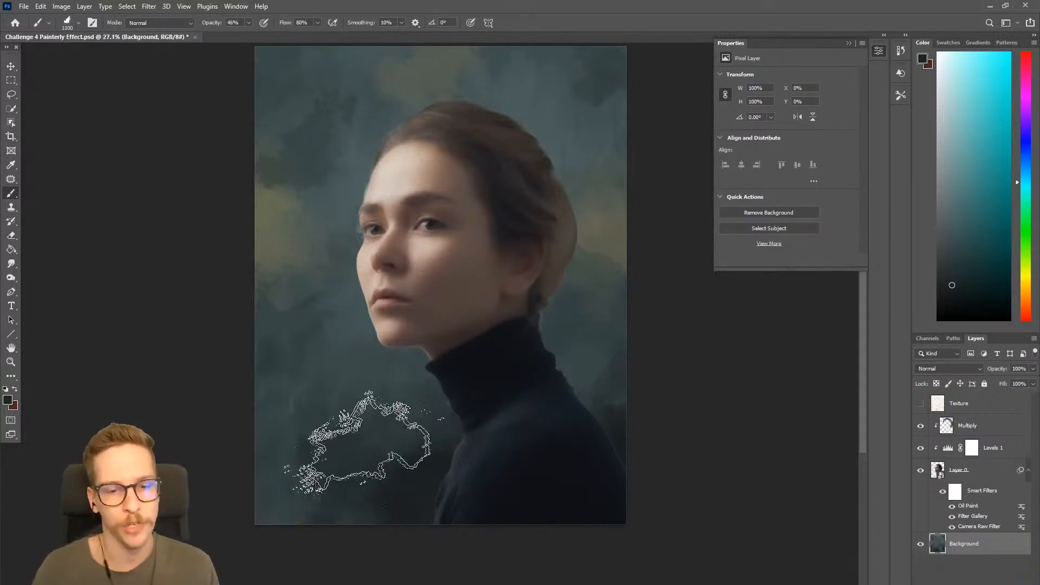
Step: Resample the backdrop tones and blend the shadows in front of the neck and behind the shoulder, reducing the brush to 900
{"action": "left_click", "coordinate": [364, 434], "text": "alt"}
{"action": "mouse_move", "coordinate": [428, 399]}
{"action": "left_mouse_down"}
{"action": "mouse_move", "coordinate": [451, 441]}
{"action": "mouse_move", "coordinate": [435, 449]}
{"action": "mouse_move", "coordinate": [422, 333]}
{"action": "mouse_move", "coordinate": [430, 363]}
{"action": "left_mouse_up"}
{"action": "mouse_move", "coordinate": [425, 444]}
{"action": "left_mouse_down"}
{"action": "mouse_move", "coordinate": [360, 529]}
{"action": "mouse_move", "coordinate": [632, 436]}
{"action": "mouse_move", "coordinate": [602, 393]}
{"action": "left_mouse_up"}
{"action": "key", "text": "bracketleft"}
{"action": "left_click", "coordinate": [613, 412], "text": "alt"}
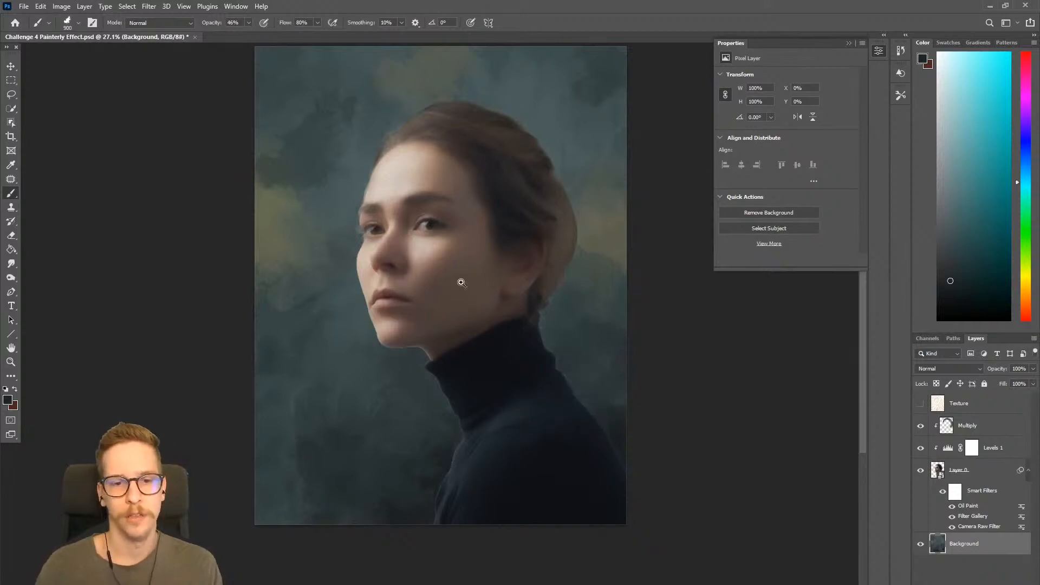
Step: Choose the first of Kyle's Spatter Brushes from the Special Effects Brushes set at 284 px
{"action": "left_click_drag", "start_coordinate": [465, 281], "coordinate": [427, 358]}
{"action": "right_click", "coordinate": [304, 222]}
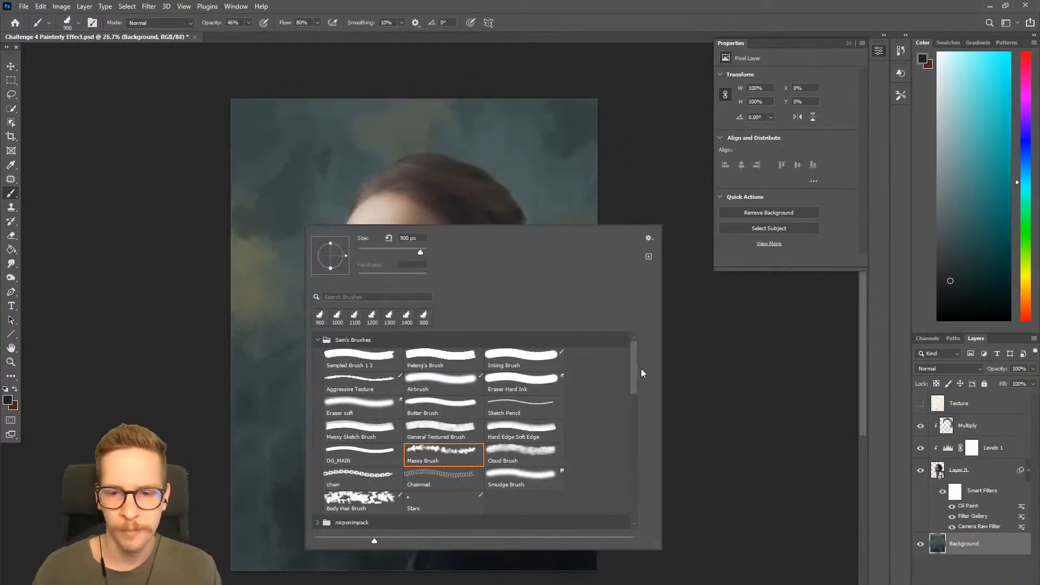
{"action": "left_click_drag", "start_coordinate": [635, 369], "coordinate": [639, 483]}
{"action": "left_click", "coordinate": [366, 420]}
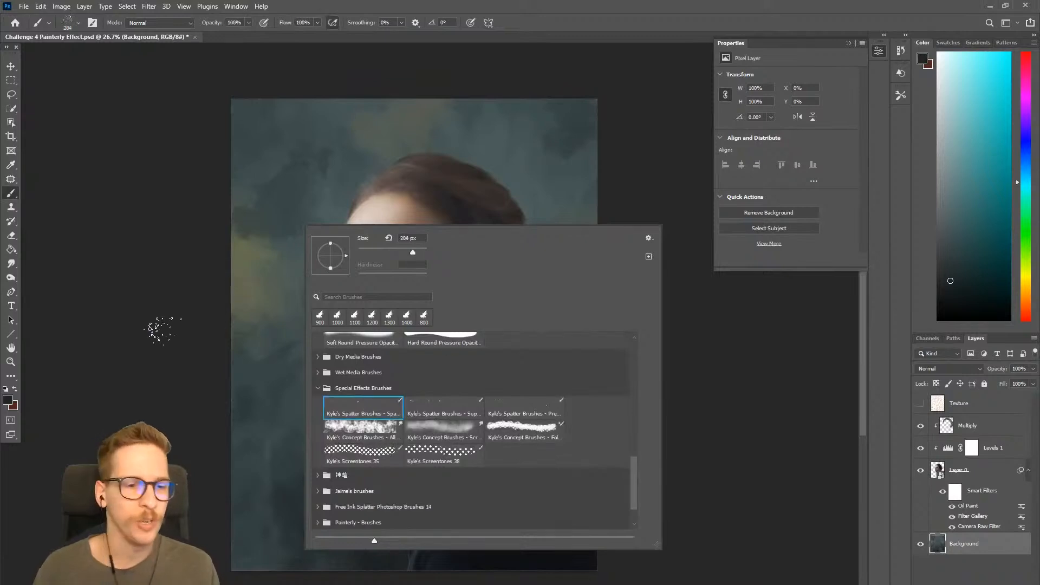
{"action": "left_click", "coordinate": [162, 331]}
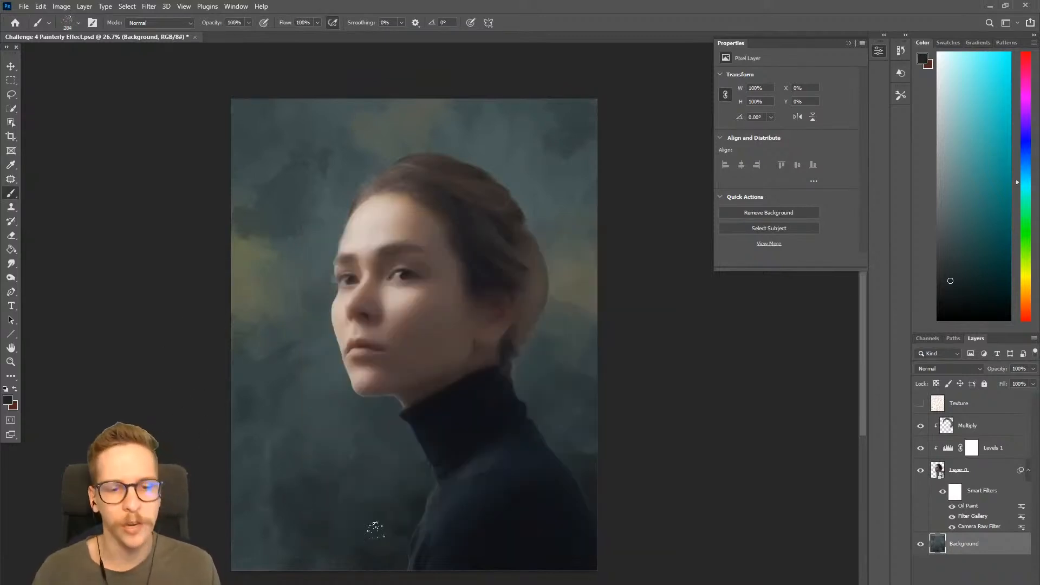
Step: Sample a dark tone from the lower backdrop and spatter it over the backdrop with the brush enlarged to 700
{"action": "left_click", "coordinate": [314, 504], "text": "alt"}
{"action": "key", "text": "bracketright"}
{"action": "key", "text": "bracketright"}
{"action": "key", "text": "bracketright"}
{"action": "key", "text": "bracketright"}
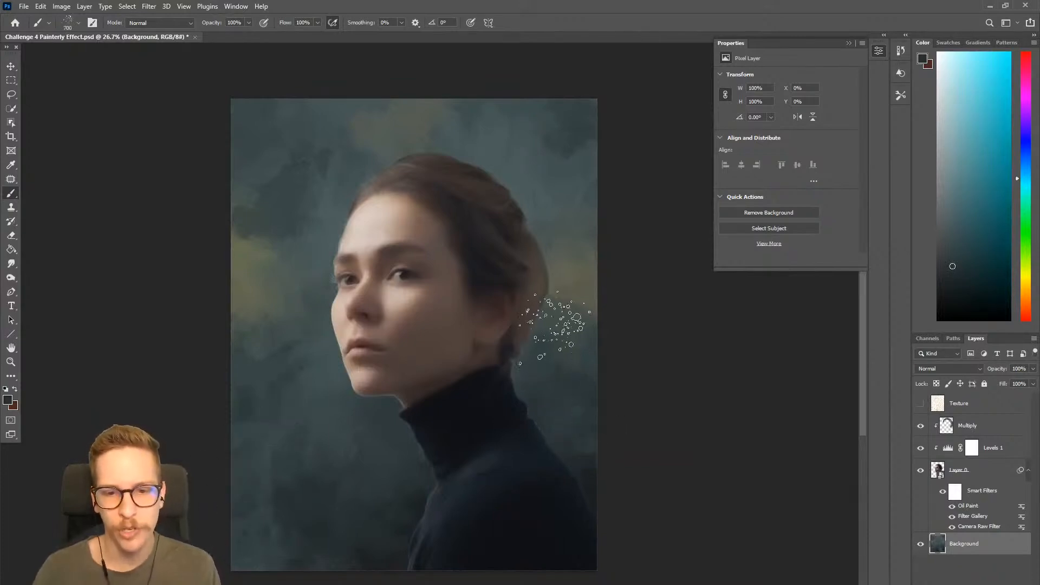
Step: Resample tones from the upper backdrop and add spatter around both sides of the head, finishing with the brush at 700
{"action": "left_click", "coordinate": [577, 127], "text": "alt"}
{"action": "key", "text": "bracketright"}
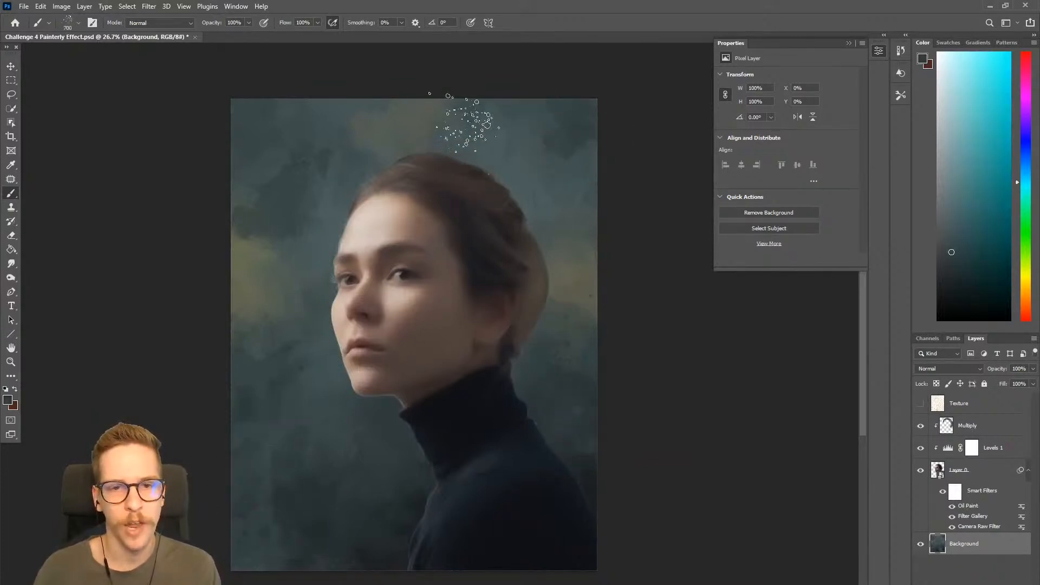
{"action": "left_click", "coordinate": [434, 101], "text": "alt"}
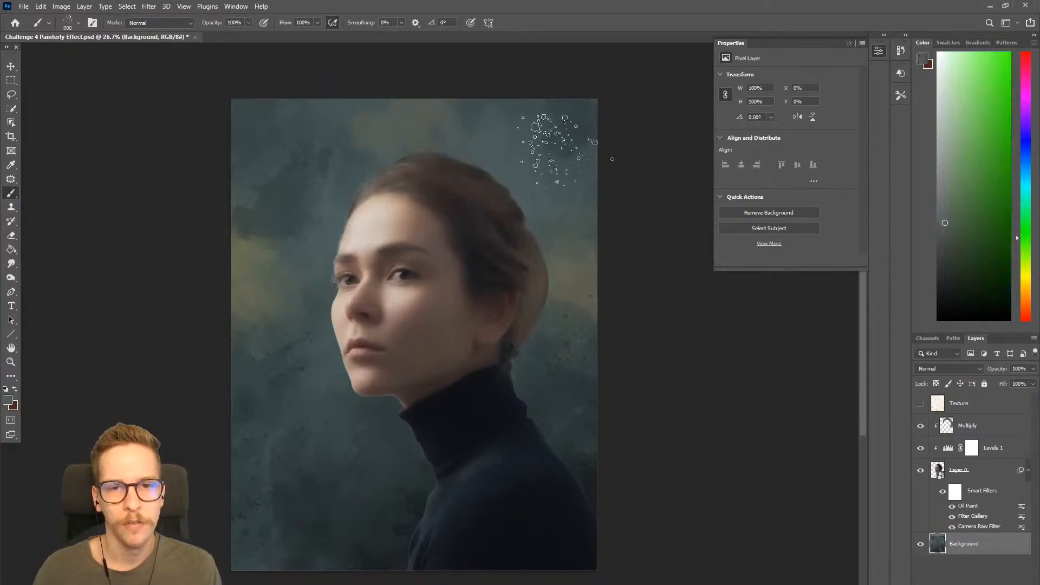
{"action": "left_click", "coordinate": [553, 127], "text": "alt"}
{"action": "key", "text": "bracketleft"}
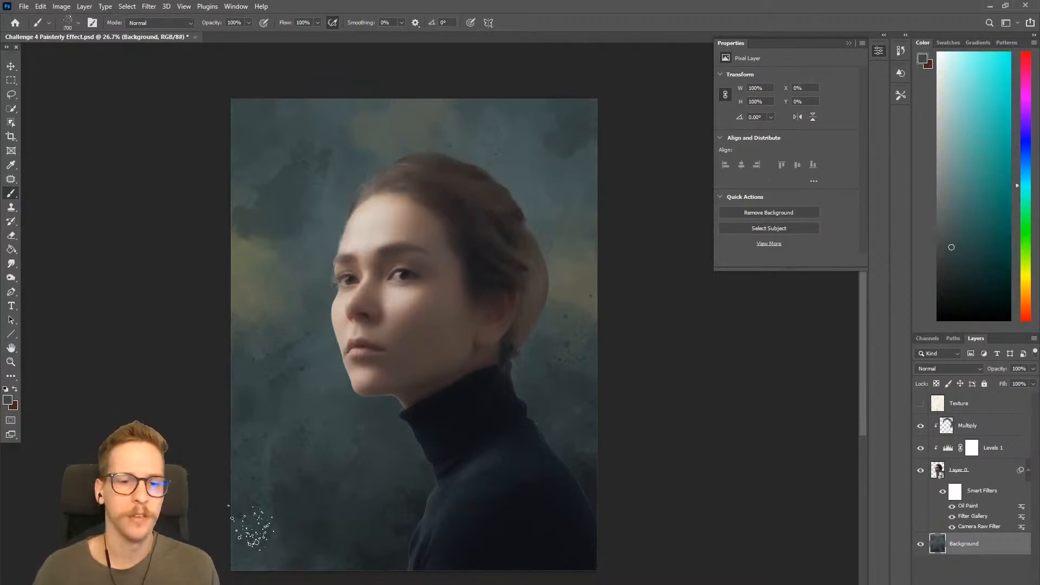
Step: Choose the Messy Brush from the Sam's Brushes set
{"action": "right_click", "coordinate": [390, 480]}
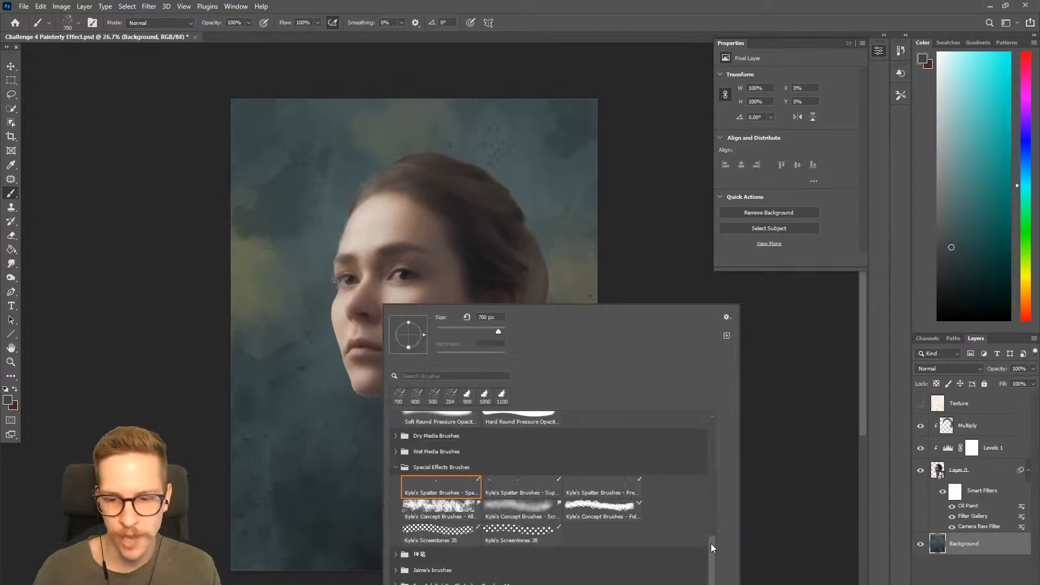
{"action": "left_click_drag", "start_coordinate": [714, 546], "coordinate": [707, 425]}
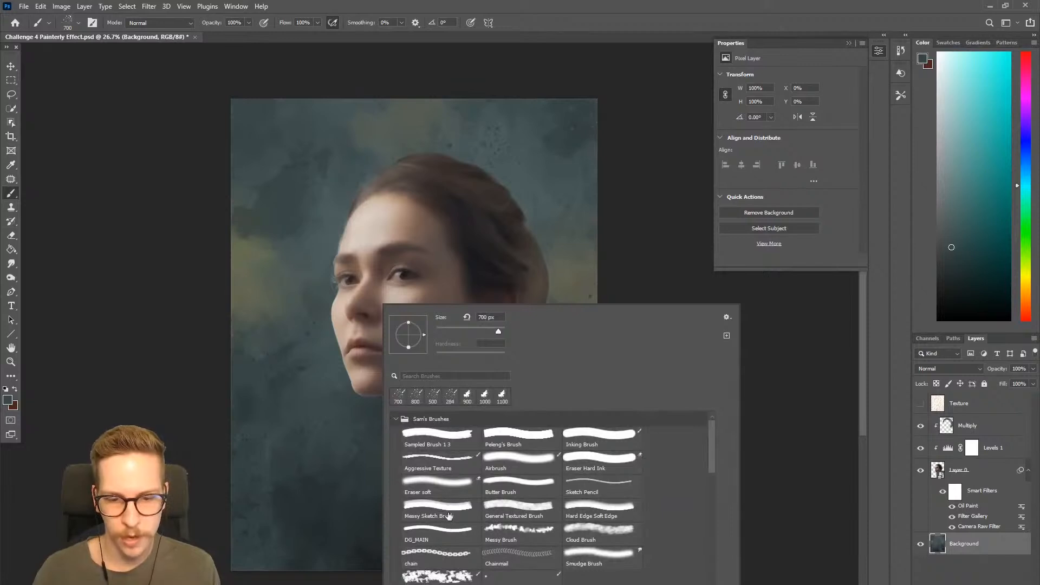
{"action": "left_click", "coordinate": [518, 538]}
{"action": "key", "text": "Return"}
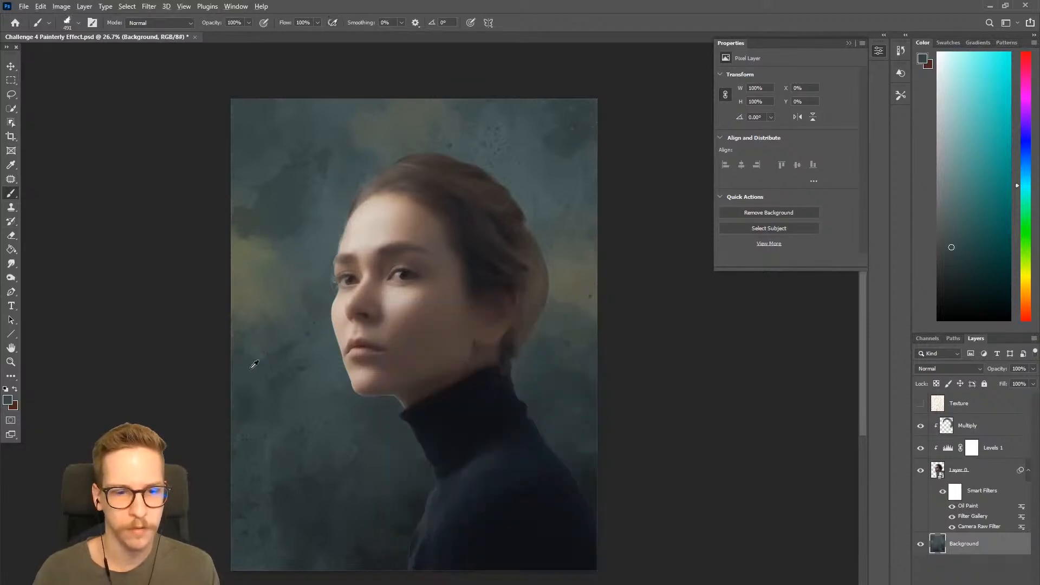
Step: Sample a backdrop tone near the forehead, shift it lighter and greener, and dab it beside the face with the brush at 700
{"action": "left_click", "coordinate": [351, 191], "text": "alt"}
{"action": "left_click", "coordinate": [949, 209]}
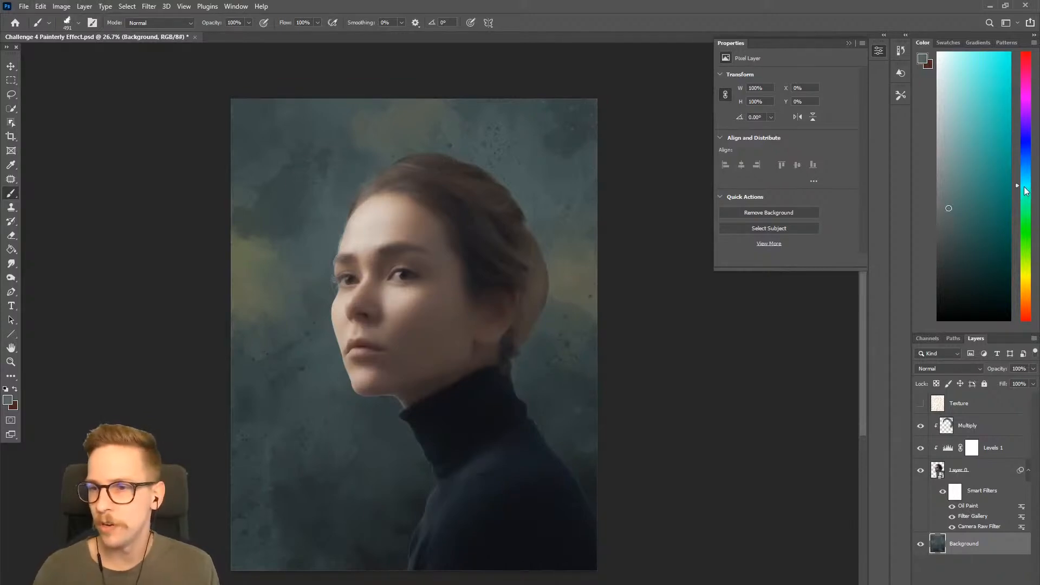
{"action": "key", "text": "bracketright"}
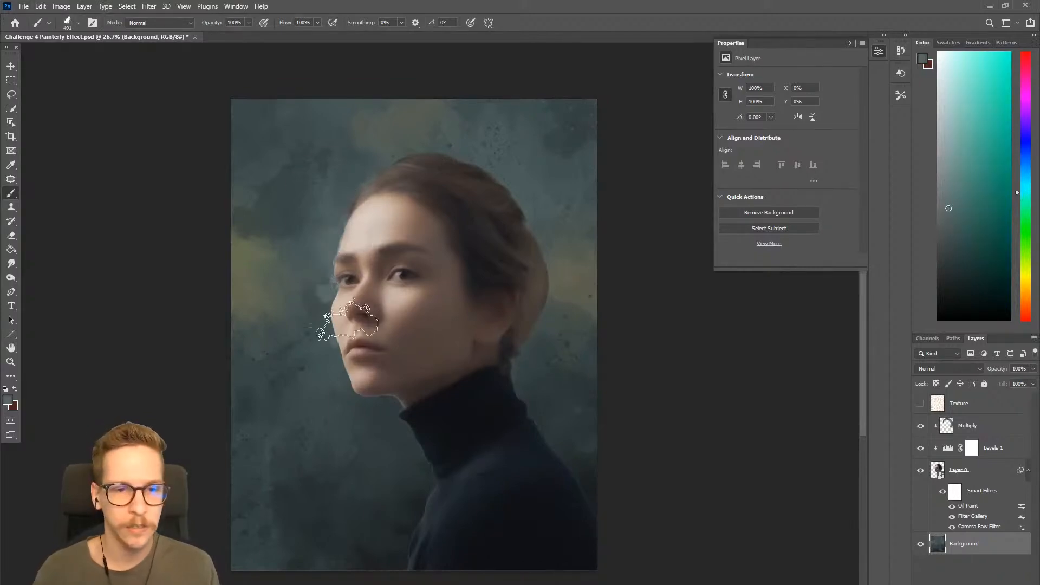
{"action": "key", "text": "bracketright"}
{"action": "key", "text": "bracketright"}
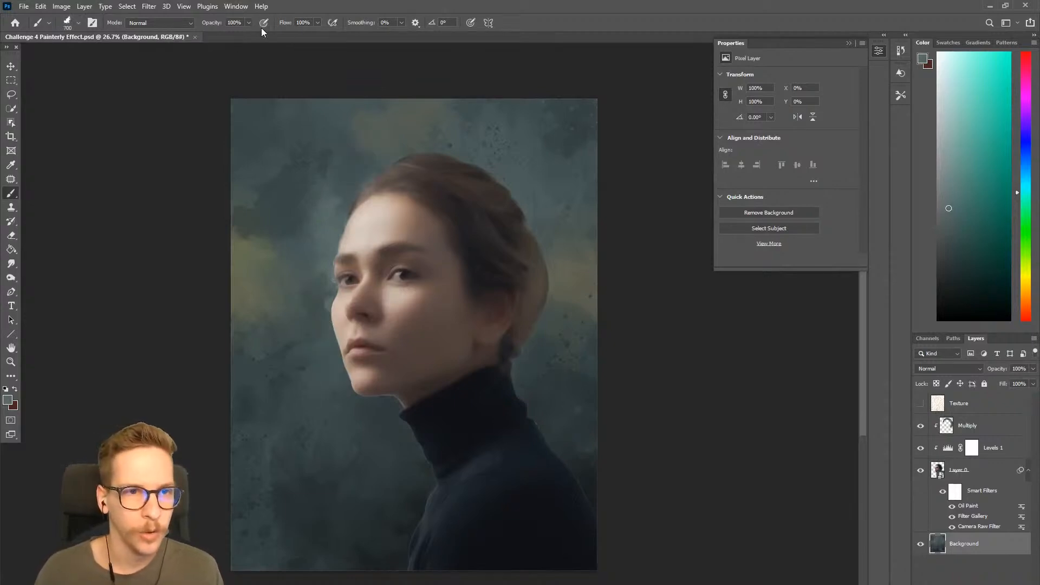
Step: Lower the brush opacity to 27%, enlarge the brush to 900 and paint soft texture into the backdrop around the figure
{"action": "left_click", "coordinate": [246, 25]}
{"action": "left_click_drag", "start_coordinate": [248, 36], "coordinate": [216, 38]}
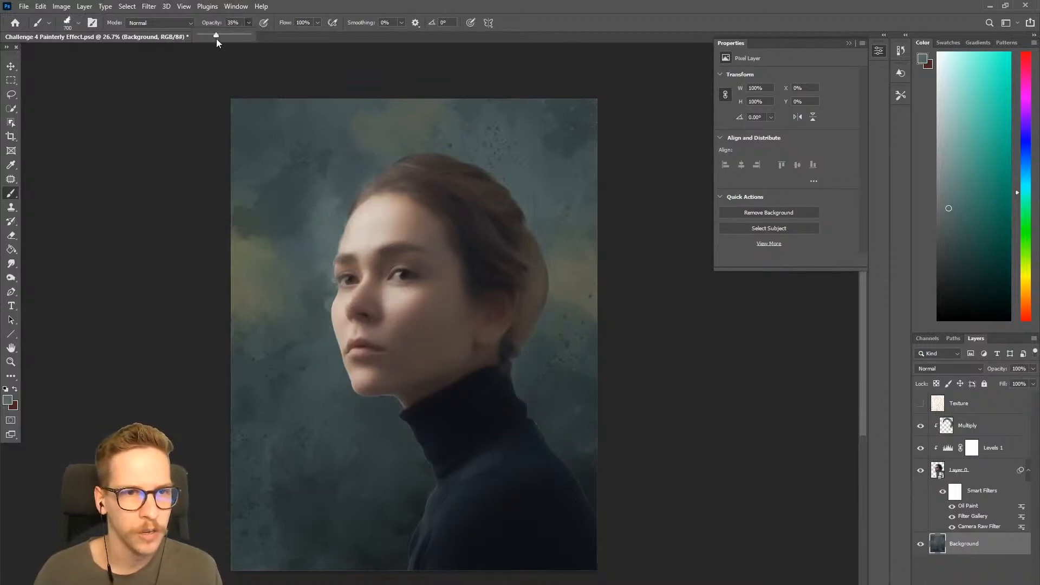
{"action": "key", "text": "bracketright"}
{"action": "key", "text": "bracketright"}
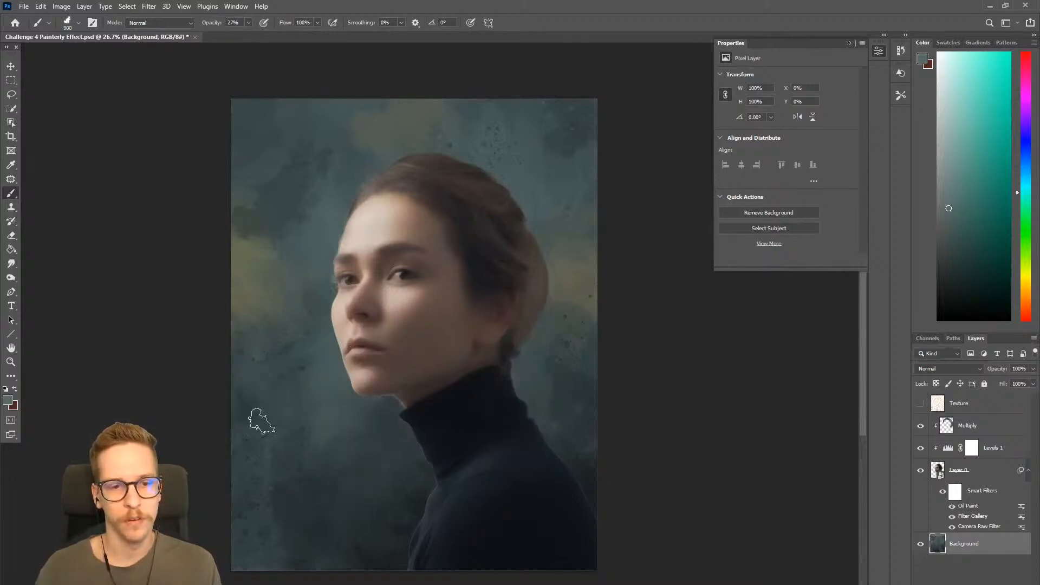
{"action": "left_click_drag", "start_coordinate": [699, 388], "coordinate": [682, 386]}
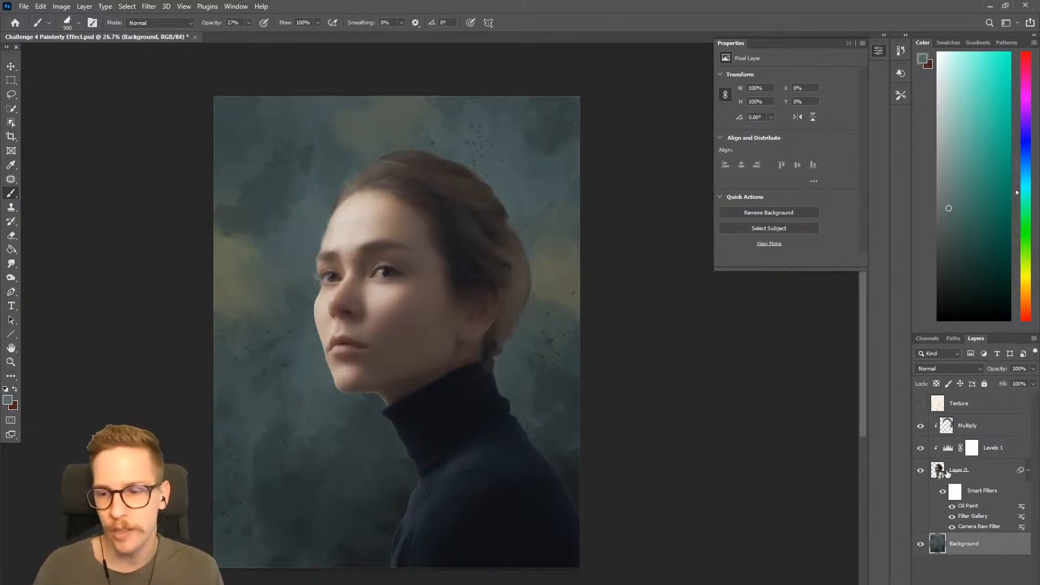
Step: Add a new layer named Mixer above the Multiply layer and switch to the Mixer Brush Tool
{"action": "left_click", "coordinate": [965, 426]}
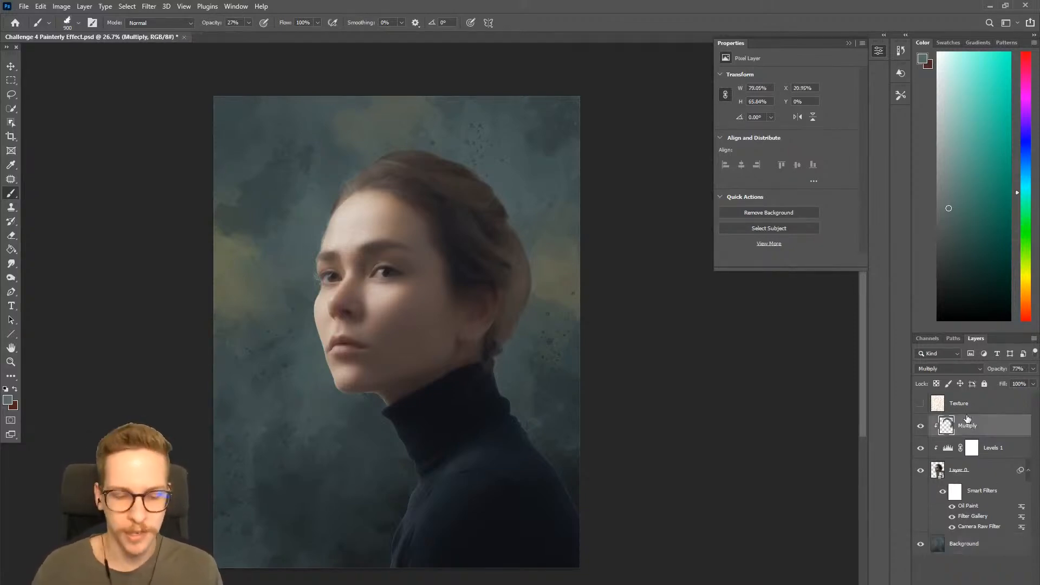
{"action": "key", "text": "ctrl+shift+n"}
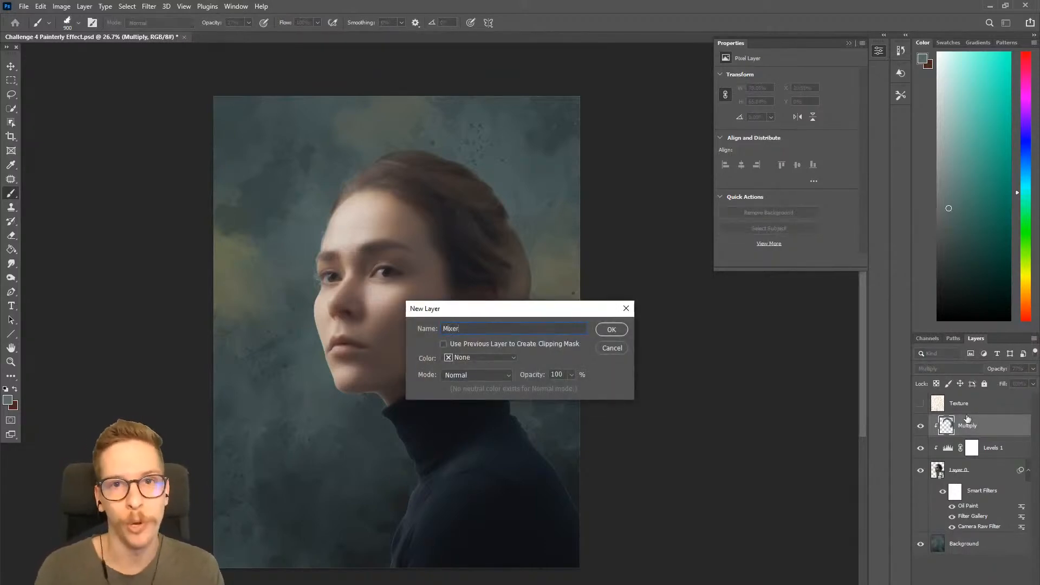
{"action": "key", "text": "Return"}
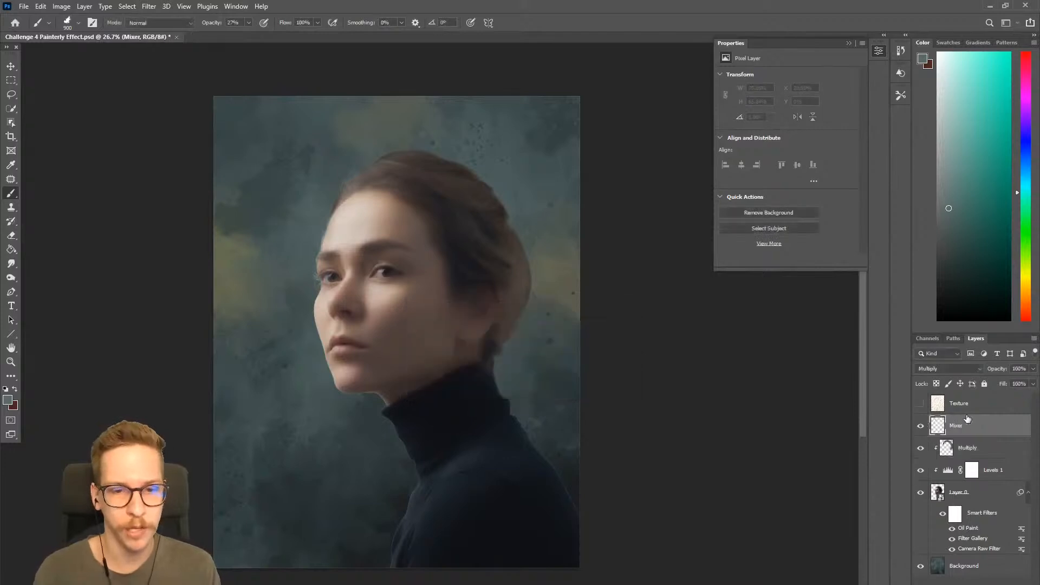
{"action": "right_click", "coordinate": [13, 193]}
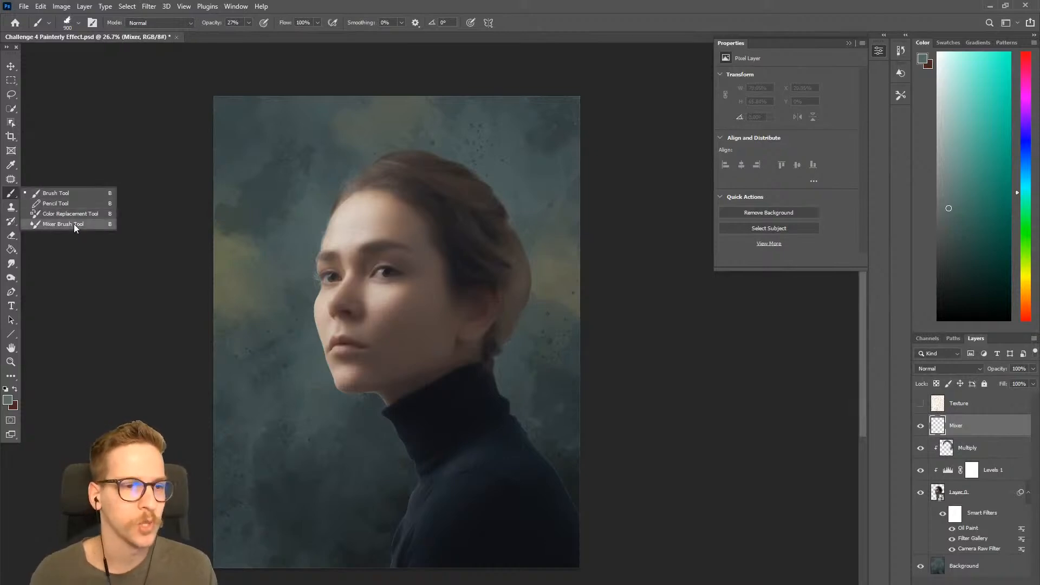
{"action": "left_click", "coordinate": [63, 224]}
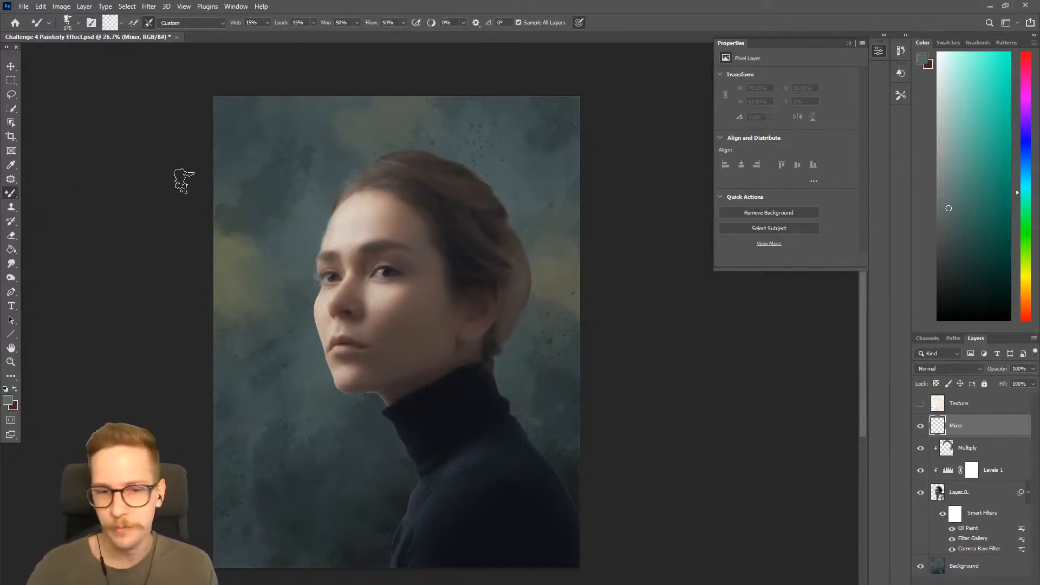
Step: Try smearing strokes over the backdrop, hair and face with the Mixer Brush at 400, undoing each stroke
{"action": "key", "text": "bracketright"}
{"action": "key", "text": "bracketright"}
{"action": "key", "text": "bracketright"}
{"action": "key", "text": "bracketright"}
{"action": "mouse_move", "coordinate": [332, 181]}
{"action": "left_mouse_down"}
{"action": "mouse_move", "coordinate": [353, 237]}
{"action": "mouse_move", "coordinate": [331, 194]}
{"action": "mouse_move", "coordinate": [425, 222]}
{"action": "mouse_move", "coordinate": [303, 270]}
{"action": "mouse_move", "coordinate": [394, 340]}
{"action": "mouse_move", "coordinate": [422, 386]}
{"action": "mouse_move", "coordinate": [347, 466]}
{"action": "left_mouse_up"}
{"action": "key", "text": "ctrl+z"}
{"action": "mouse_move", "coordinate": [487, 139]}
{"action": "left_mouse_down"}
{"action": "mouse_move", "coordinate": [433, 197]}
{"action": "mouse_move", "coordinate": [301, 342]}
{"action": "mouse_move", "coordinate": [485, 264]}
{"action": "mouse_move", "coordinate": [509, 358]}
{"action": "left_mouse_up"}
{"action": "key", "text": "ctrl+z"}
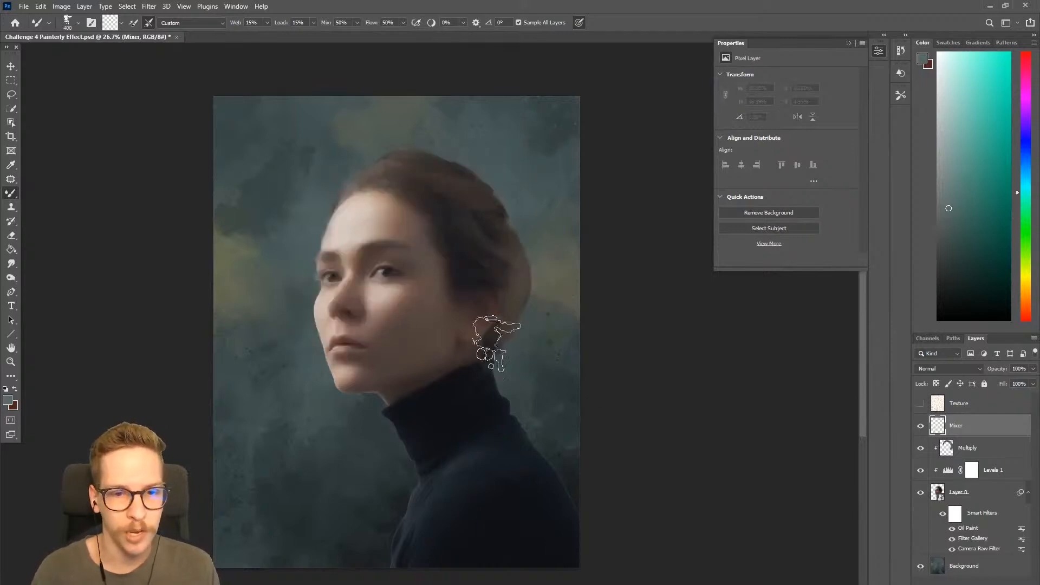
{"action": "left_click_drag", "start_coordinate": [374, 244], "coordinate": [301, 405]}
{"action": "key", "text": "ctrl+z"}
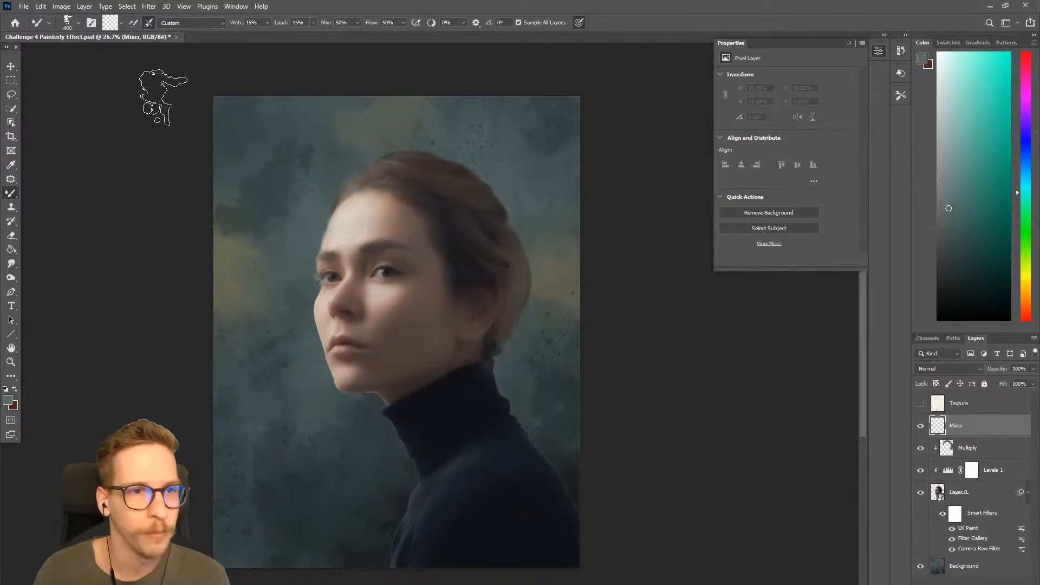
Step: Review the Mixer Brush blending presets, keep Custom, and try broad smears across the face before undoing them
{"action": "left_click", "coordinate": [221, 23]}
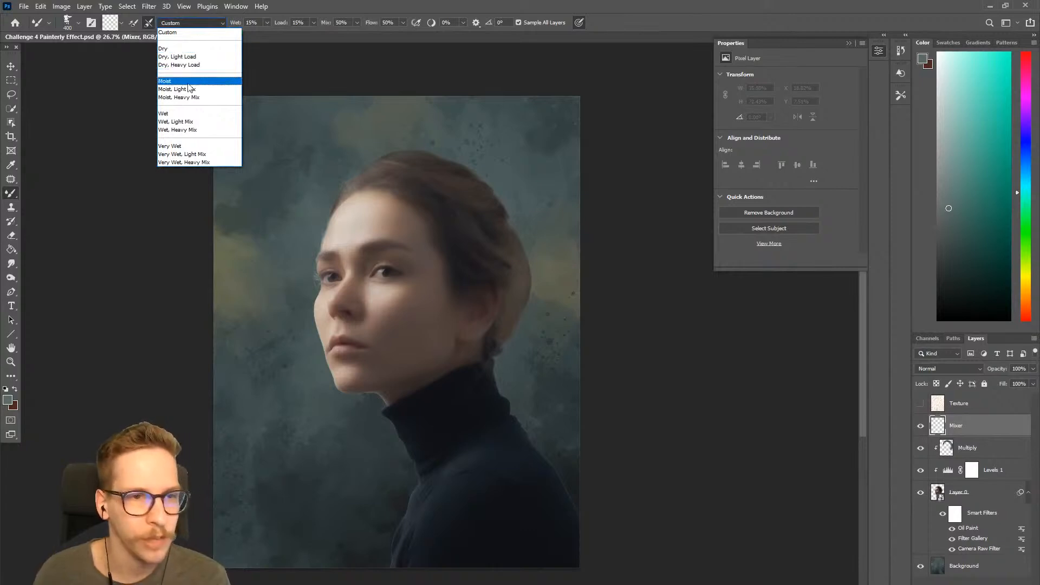
{"action": "left_click", "coordinate": [307, 76]}
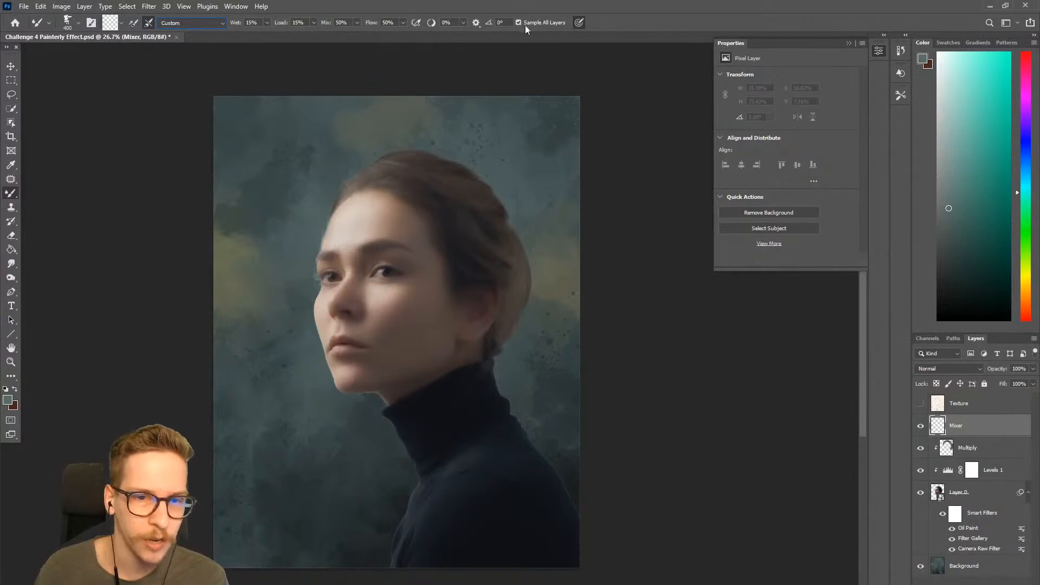
{"action": "mouse_move", "coordinate": [450, 290]}
{"action": "left_mouse_down"}
{"action": "mouse_move", "coordinate": [221, 217]}
{"action": "mouse_move", "coordinate": [448, 288]}
{"action": "mouse_move", "coordinate": [240, 369]}
{"action": "mouse_move", "coordinate": [487, 369]}
{"action": "mouse_move", "coordinate": [548, 391]}
{"action": "left_mouse_up"}
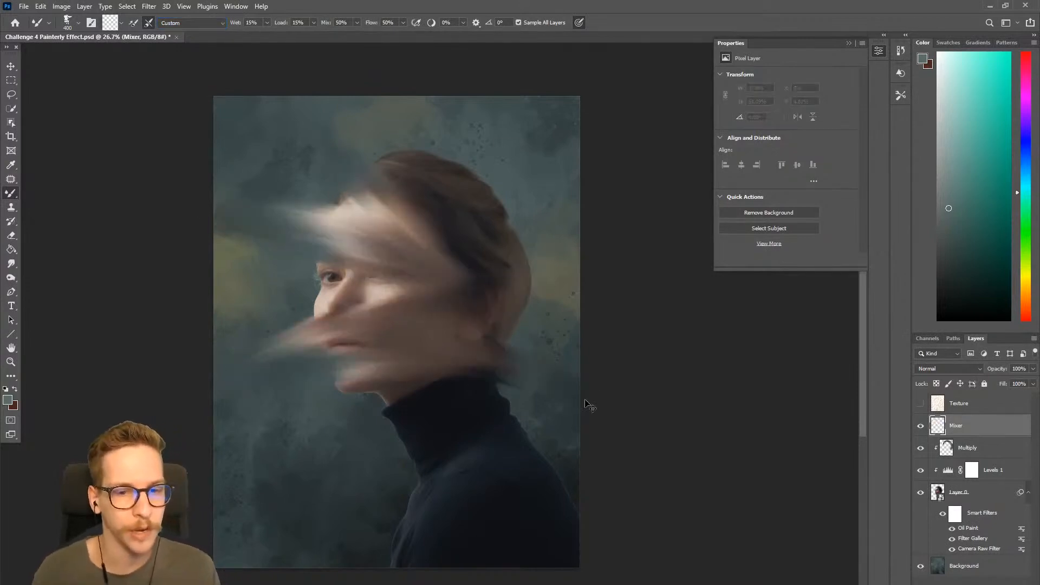
{"action": "key", "text": "ctrl+z"}
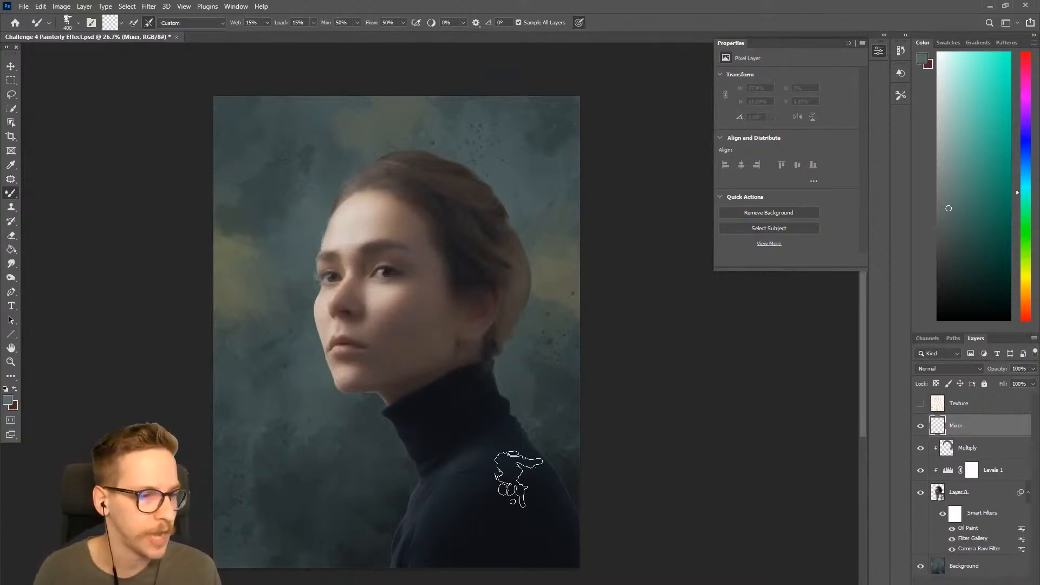
Step: Blend the forehead hairline and the top edge of the hair into the backdrop with the Mixer Brush, adjusting its size
{"action": "mouse_move", "coordinate": [347, 211]}
{"action": "left_mouse_down"}
{"action": "mouse_move", "coordinate": [314, 225]}
{"action": "mouse_move", "coordinate": [360, 157]}
{"action": "mouse_move", "coordinate": [298, 232]}
{"action": "left_mouse_up"}
{"action": "key", "text": "bracketleft"}
{"action": "key", "text": "bracketleft"}
{"action": "key", "text": "bracketleft"}
{"action": "key", "text": "bracketleft"}
{"action": "key", "text": "bracketleft"}
{"action": "left_click_drag", "start_coordinate": [371, 157], "coordinate": [424, 157]}
{"action": "key", "text": "bracketright"}
{"action": "key", "text": "bracketright"}
{"action": "key", "text": "bracketright"}
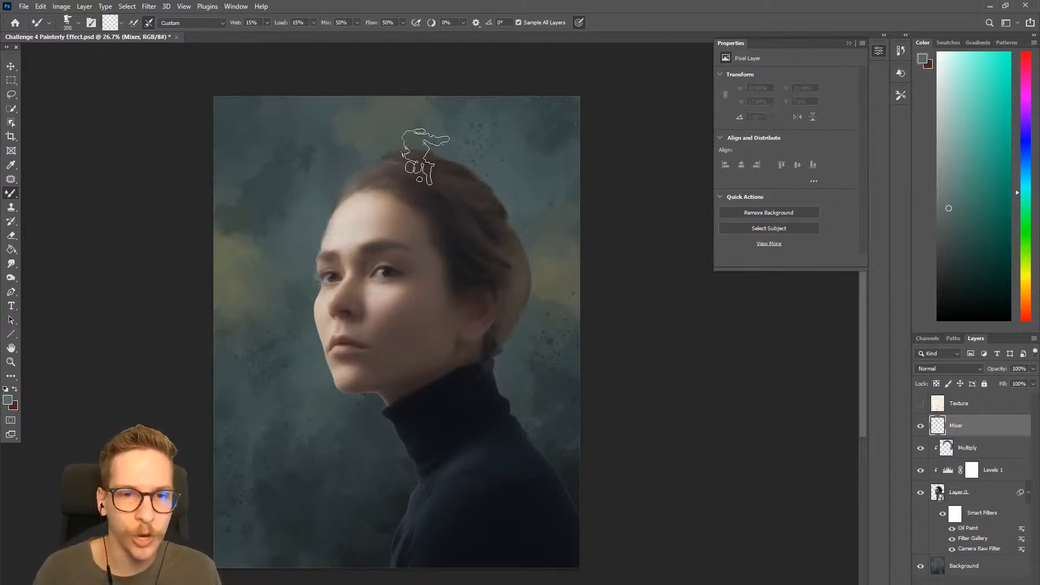
Step: Reduce the Mixer Brush to 125 and soften the back of the hair, the nape, the collar edge and the forehead hairline
{"action": "key", "text": "bracketleft"}
{"action": "key", "text": "bracketleft"}
{"action": "key", "text": "bracketleft"}
{"action": "key", "text": "bracketleft"}
{"action": "key", "text": "bracketleft"}
{"action": "key", "text": "bracketleft"}
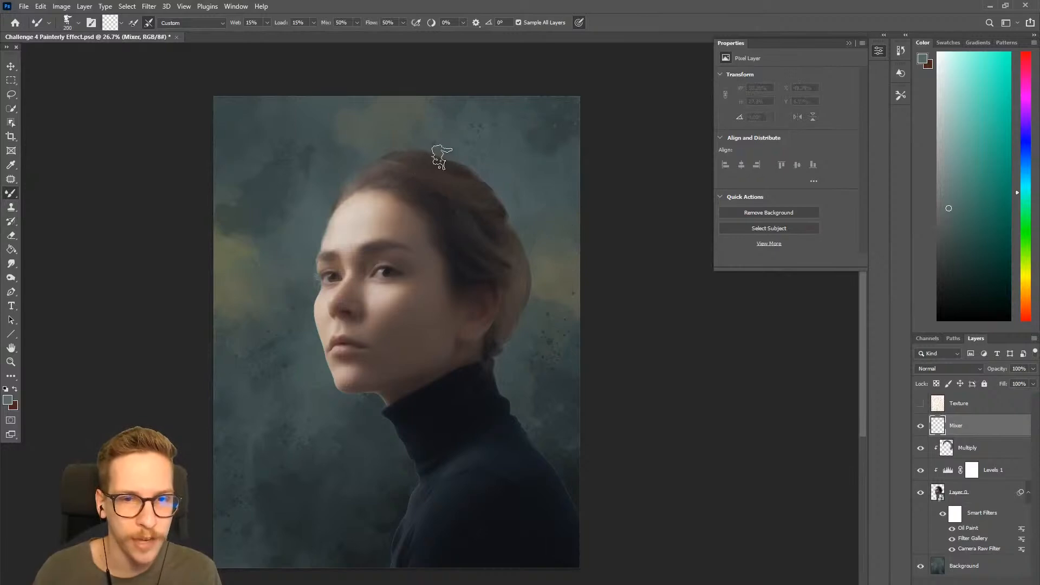
{"action": "scroll", "coordinate": [452, 187], "scroll_direction": "up", "scroll_amount": 2}
{"action": "mouse_move", "coordinate": [464, 172]}
{"action": "left_mouse_down"}
{"action": "mouse_move", "coordinate": [459, 192]}
{"action": "mouse_move", "coordinate": [515, 232]}
{"action": "mouse_move", "coordinate": [552, 298]}
{"action": "mouse_move", "coordinate": [525, 239]}
{"action": "mouse_move", "coordinate": [550, 278]}
{"action": "mouse_move", "coordinate": [555, 391]}
{"action": "mouse_move", "coordinate": [553, 371]}
{"action": "mouse_move", "coordinate": [542, 398]}
{"action": "mouse_move", "coordinate": [565, 321]}
{"action": "mouse_move", "coordinate": [511, 344]}
{"action": "mouse_move", "coordinate": [525, 344]}
{"action": "mouse_move", "coordinate": [506, 336]}
{"action": "mouse_move", "coordinate": [518, 326]}
{"action": "left_mouse_up"}
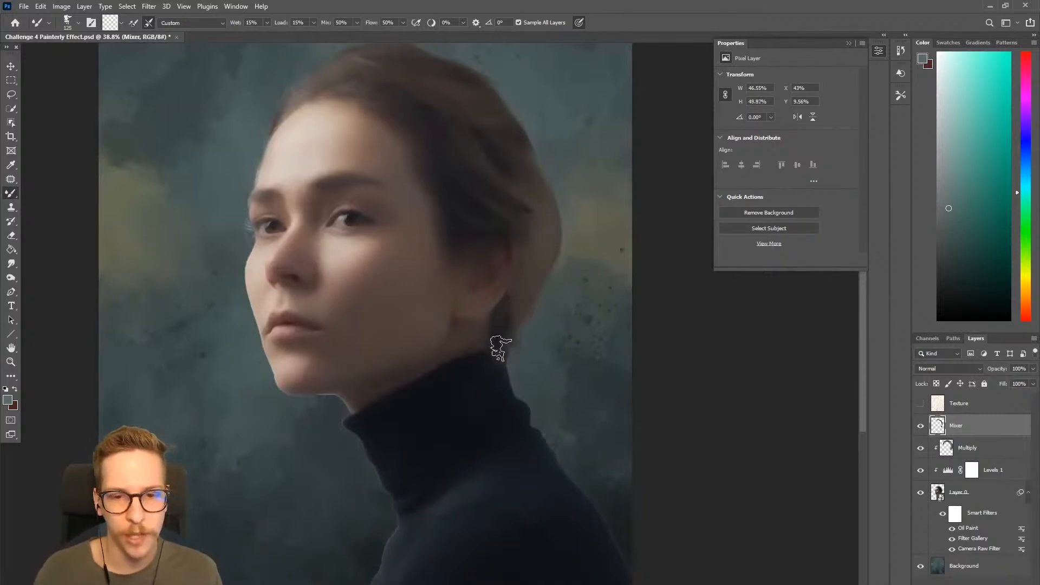
{"action": "left_click_drag", "start_coordinate": [521, 295], "coordinate": [548, 395]}
{"action": "mouse_move", "coordinate": [312, 217]}
{"action": "left_mouse_down"}
{"action": "mouse_move", "coordinate": [314, 187]}
{"action": "mouse_move", "coordinate": [303, 223]}
{"action": "mouse_move", "coordinate": [313, 208]}
{"action": "left_mouse_up"}
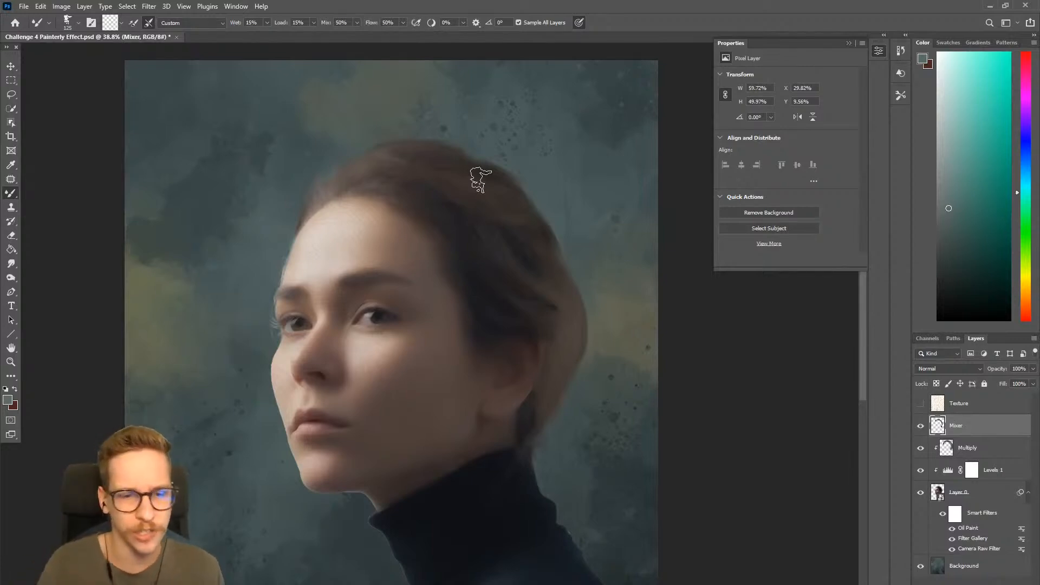
Step: Blend the face's front contour from brow to chin with the Mixer Brush at 60, undoing the last cheek stroke
{"action": "scroll", "coordinate": [277, 423], "scroll_direction": "up", "scroll_amount": 10}
{"action": "left_click_drag", "start_coordinate": [277, 422], "coordinate": [560, 269]}
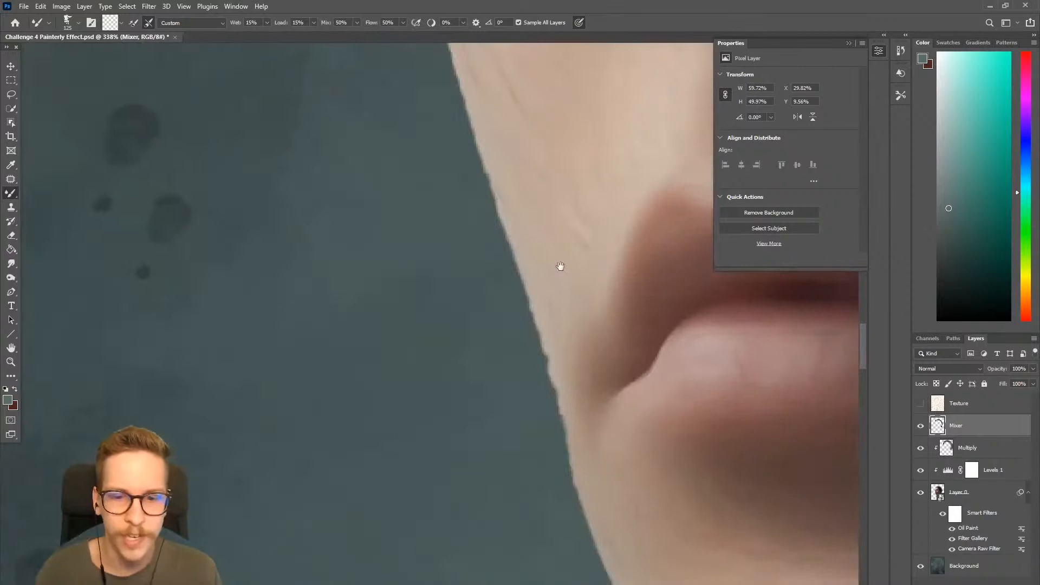
{"action": "scroll", "coordinate": [560, 270], "scroll_direction": "down", "scroll_amount": 2}
{"action": "scroll", "coordinate": [423, 216], "scroll_direction": "down", "scroll_amount": 5}
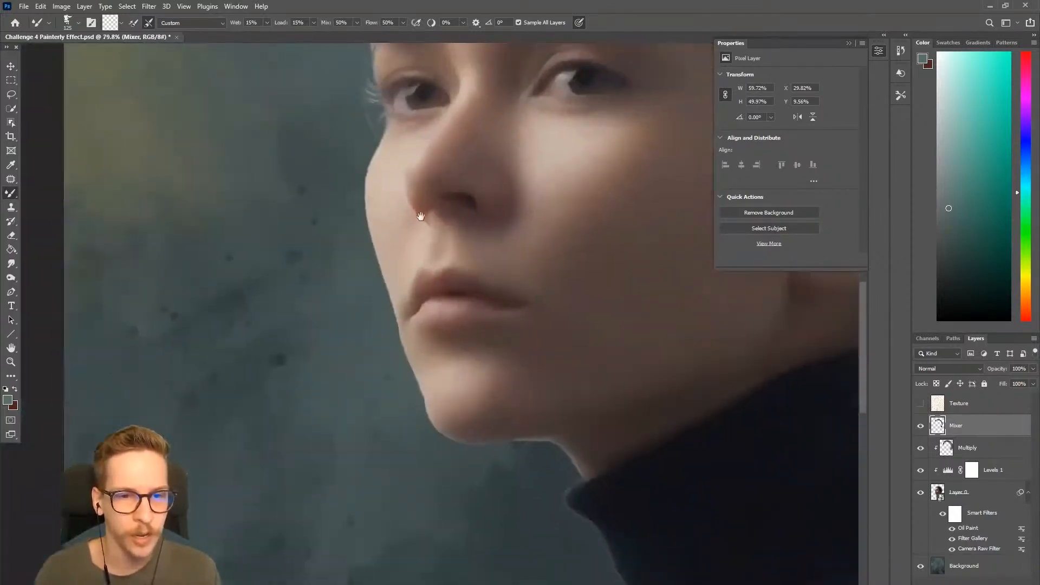
{"action": "left_click_drag", "start_coordinate": [423, 217], "coordinate": [360, 273]}
{"action": "key", "text": "bracketleft"}
{"action": "key", "text": "bracketleft"}
{"action": "key", "text": "bracketleft"}
{"action": "mouse_move", "coordinate": [322, 201]}
{"action": "left_mouse_down"}
{"action": "mouse_move", "coordinate": [309, 254]}
{"action": "mouse_move", "coordinate": [325, 201]}
{"action": "left_mouse_up"}
{"action": "left_click_drag", "start_coordinate": [314, 302], "coordinate": [353, 463]}
{"action": "mouse_move", "coordinate": [338, 401]}
{"action": "left_mouse_down"}
{"action": "mouse_move", "coordinate": [287, 325]}
{"action": "mouse_move", "coordinate": [277, 371]}
{"action": "mouse_move", "coordinate": [285, 387]}
{"action": "mouse_move", "coordinate": [351, 363]}
{"action": "mouse_move", "coordinate": [309, 405]}
{"action": "mouse_move", "coordinate": [305, 343]}
{"action": "mouse_move", "coordinate": [331, 270]}
{"action": "mouse_move", "coordinate": [295, 302]}
{"action": "mouse_move", "coordinate": [307, 322]}
{"action": "mouse_move", "coordinate": [288, 285]}
{"action": "mouse_move", "coordinate": [317, 350]}
{"action": "mouse_move", "coordinate": [299, 279]}
{"action": "mouse_move", "coordinate": [322, 358]}
{"action": "mouse_move", "coordinate": [311, 252]}
{"action": "left_mouse_up"}
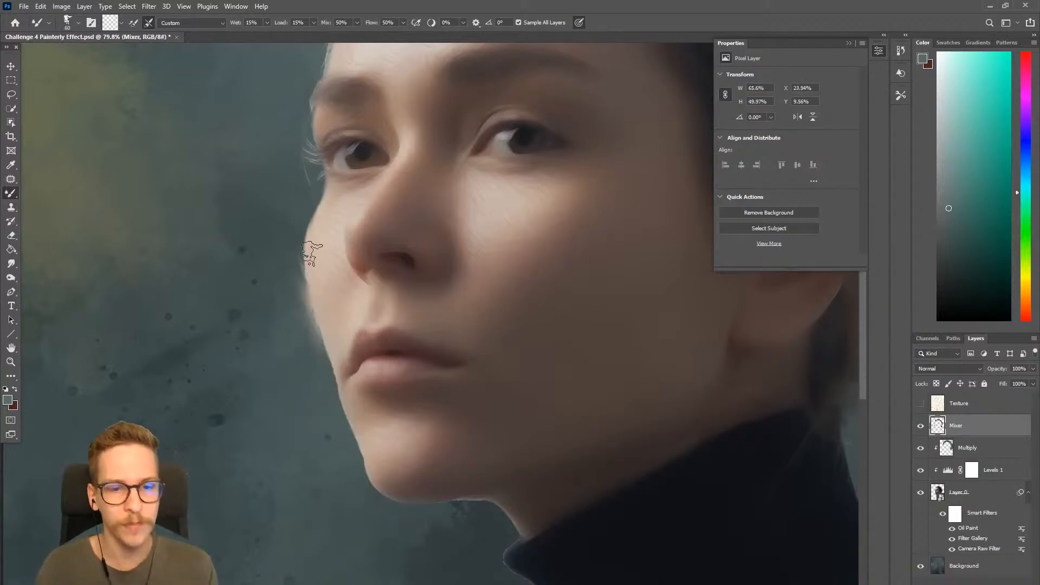
{"action": "key", "text": "ctrl+z"}
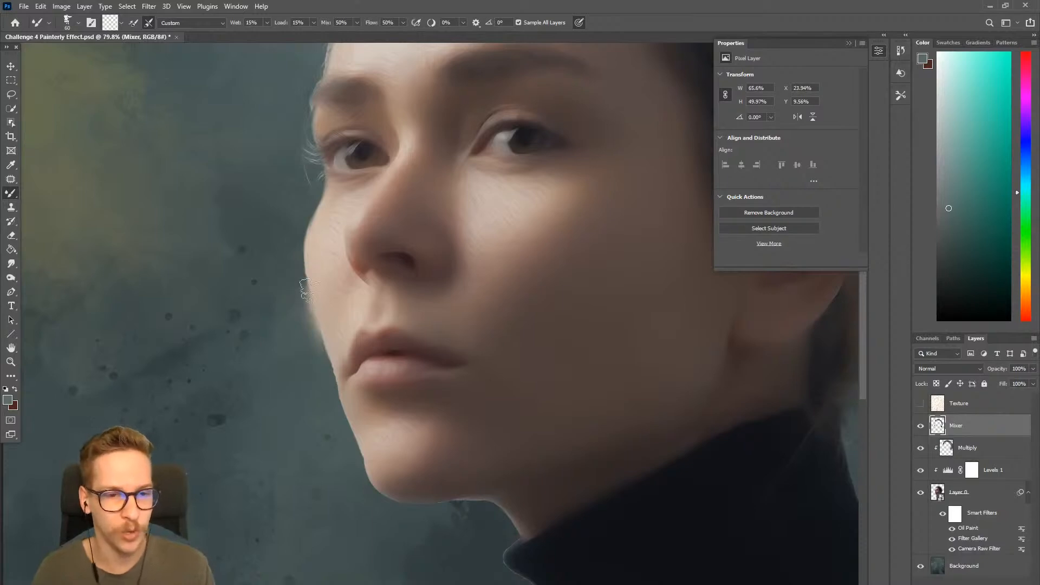
Step: Refine the soft transition along the cheek, mouth and chin contour with a smaller Mixer Brush
{"action": "scroll", "coordinate": [347, 341], "scroll_direction": "down", "scroll_amount": 4}
{"action": "scroll", "coordinate": [360, 273], "scroll_direction": "up", "scroll_amount": 4}
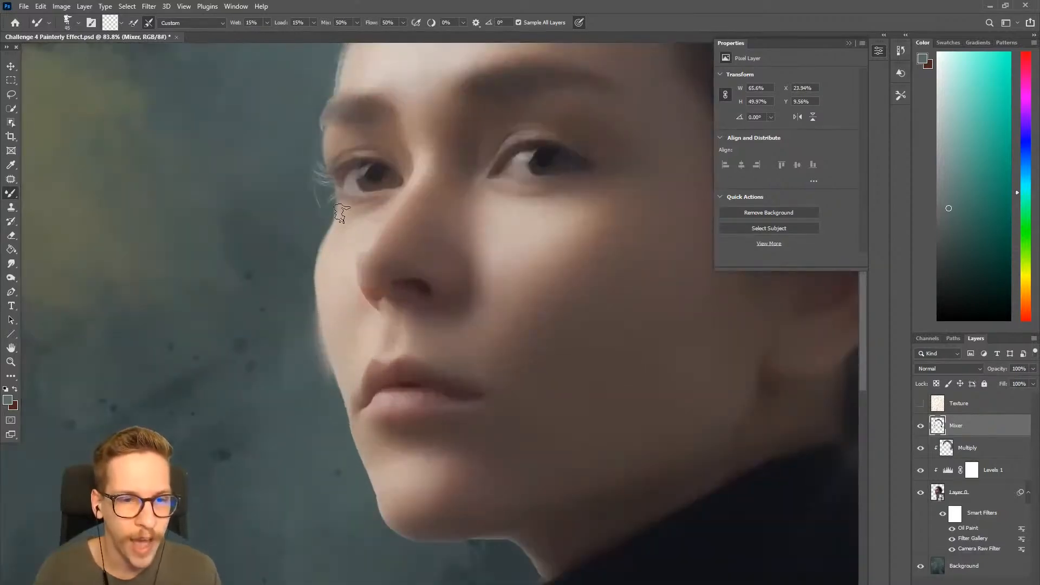
{"action": "left_click_drag", "start_coordinate": [369, 413], "coordinate": [324, 292]}
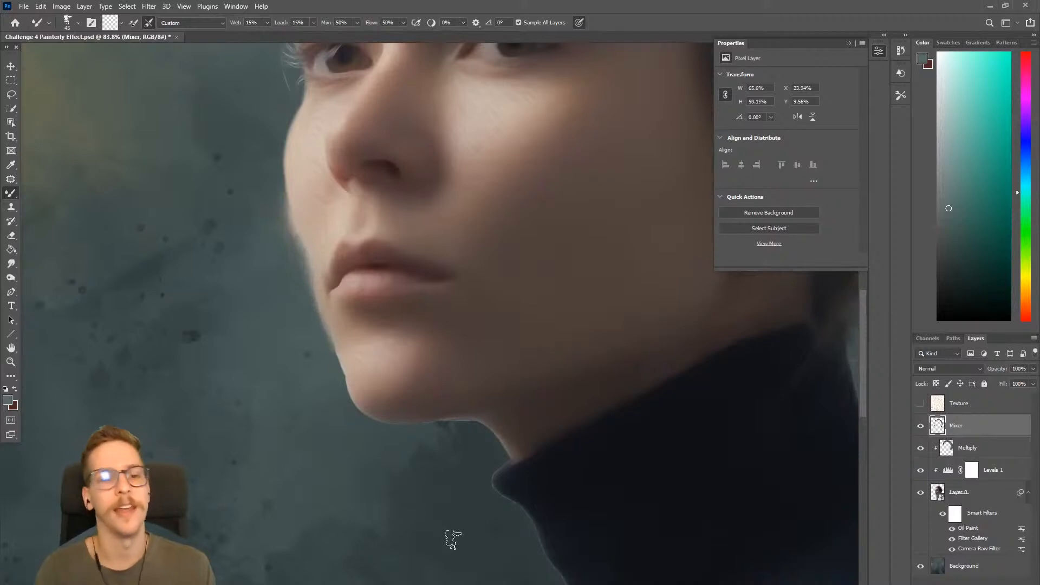
{"action": "left_click_drag", "start_coordinate": [336, 347], "coordinate": [298, 241]}
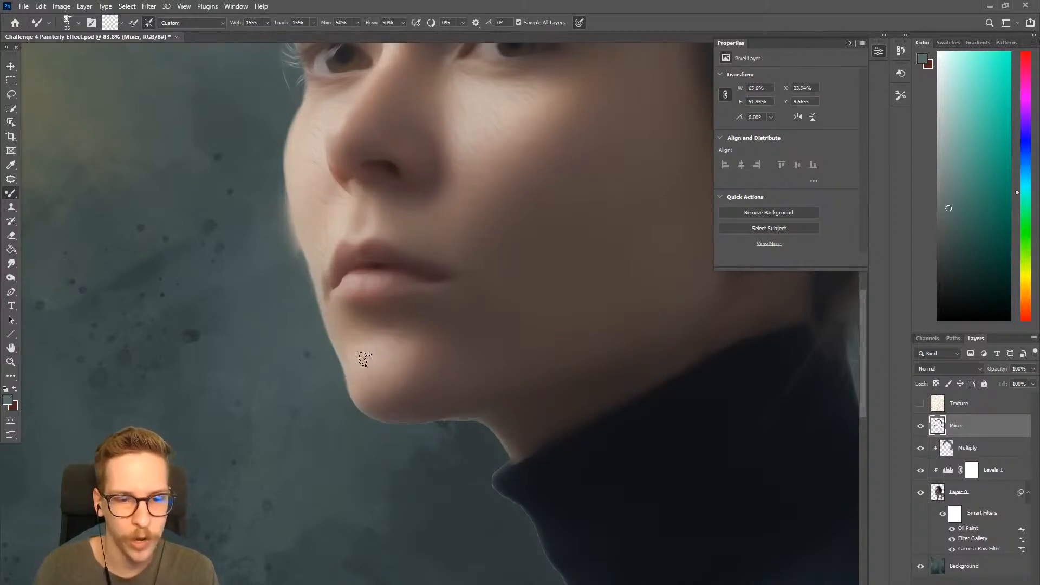
Step: Blend the chin's lower edge with the Mixer Brush, and erase the excess smudging below the chin with the Eraser at 175
{"action": "mouse_move", "coordinate": [368, 390]}
{"action": "left_mouse_down"}
{"action": "mouse_move", "coordinate": [378, 425]}
{"action": "mouse_move", "coordinate": [371, 417]}
{"action": "left_mouse_up"}
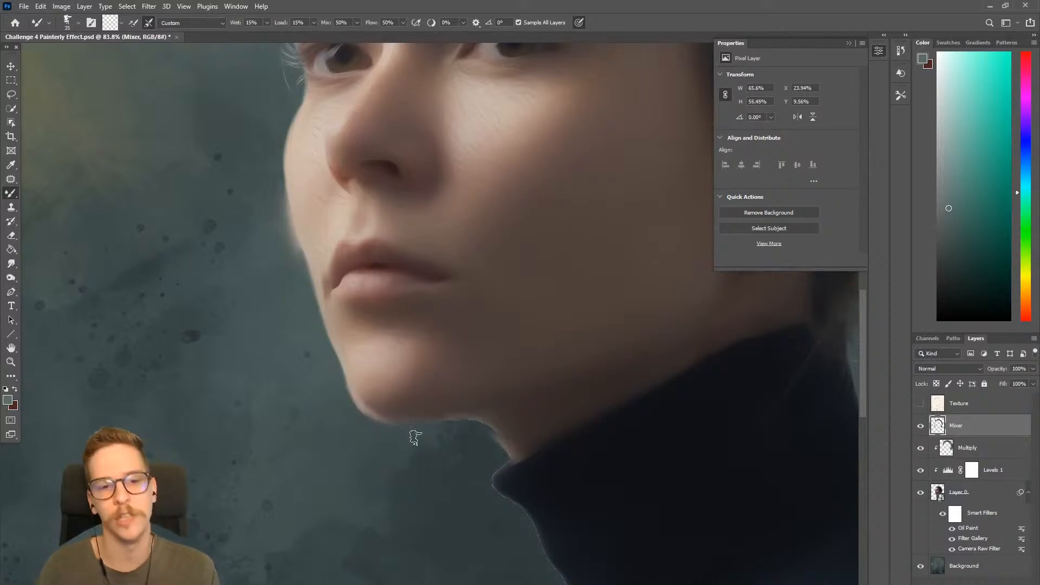
{"action": "key", "text": "e"}
{"action": "left_click_drag", "start_coordinate": [476, 446], "coordinate": [441, 360]}
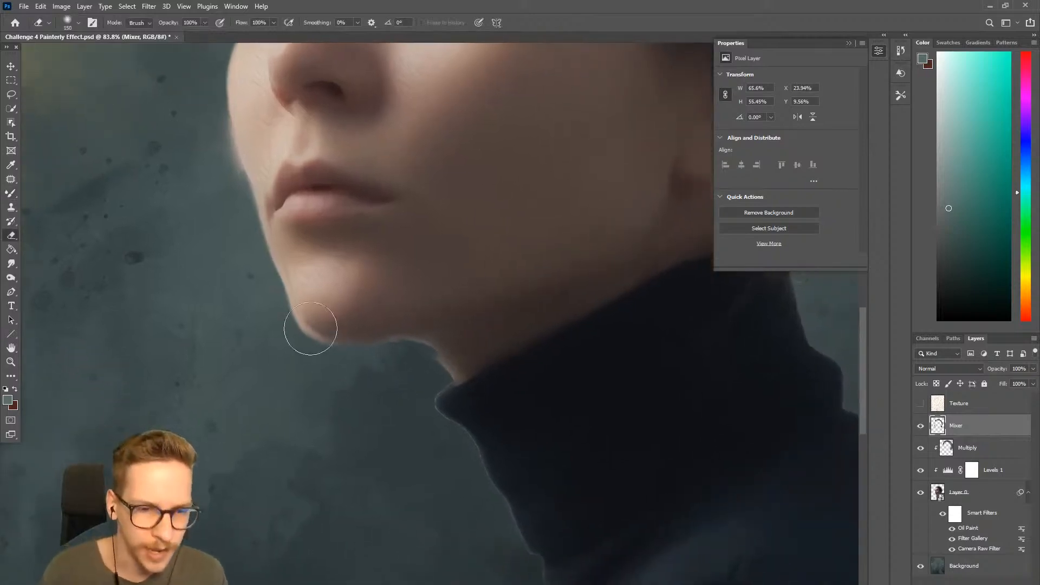
{"action": "key", "text": "bracketright"}
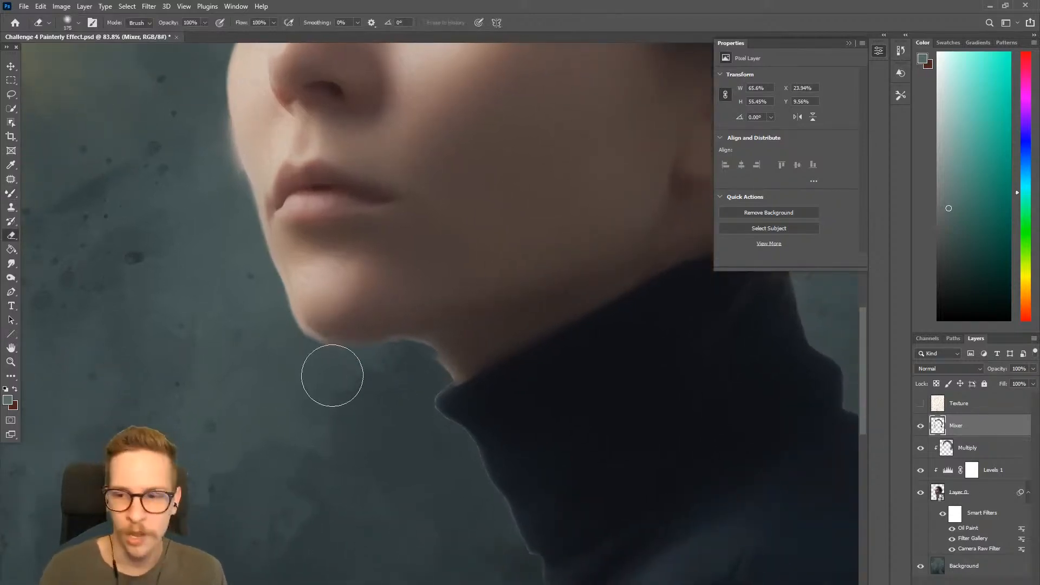
{"action": "mouse_move", "coordinate": [330, 375]}
{"action": "left_mouse_down"}
{"action": "mouse_move", "coordinate": [318, 400]}
{"action": "mouse_move", "coordinate": [300, 363]}
{"action": "mouse_move", "coordinate": [316, 411]}
{"action": "left_mouse_up"}
{"action": "key", "text": "b"}
{"action": "scroll", "coordinate": [325, 347], "scroll_direction": "down", "scroll_amount": 3}
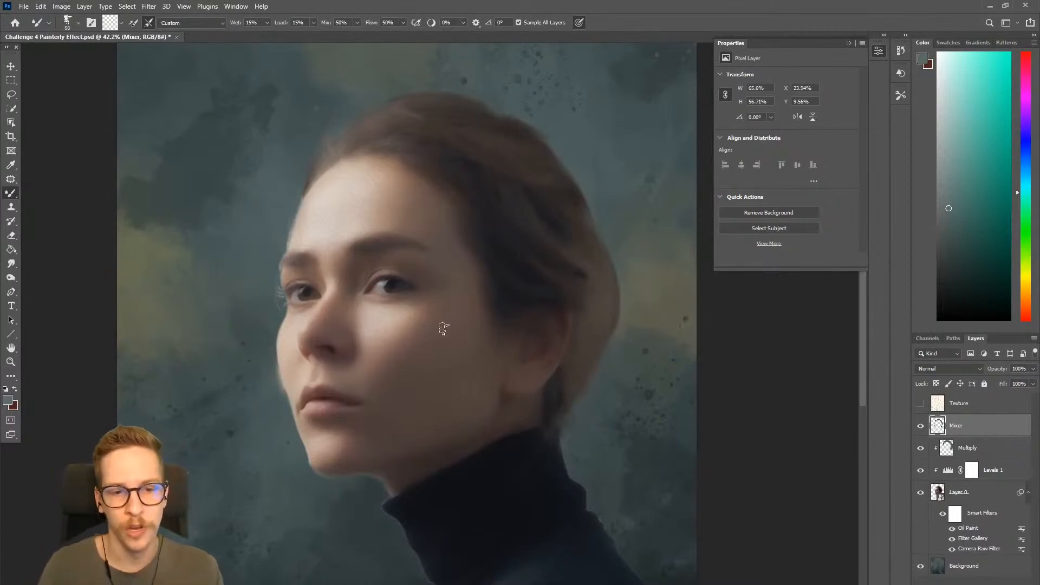
Step: Enlarge the Mixer Brush to 150 and smooth the transition from highlight to shadow on the near cheek
{"action": "key", "text": "bracketright"}
{"action": "key", "text": "bracketright"}
{"action": "key", "text": "bracketright"}
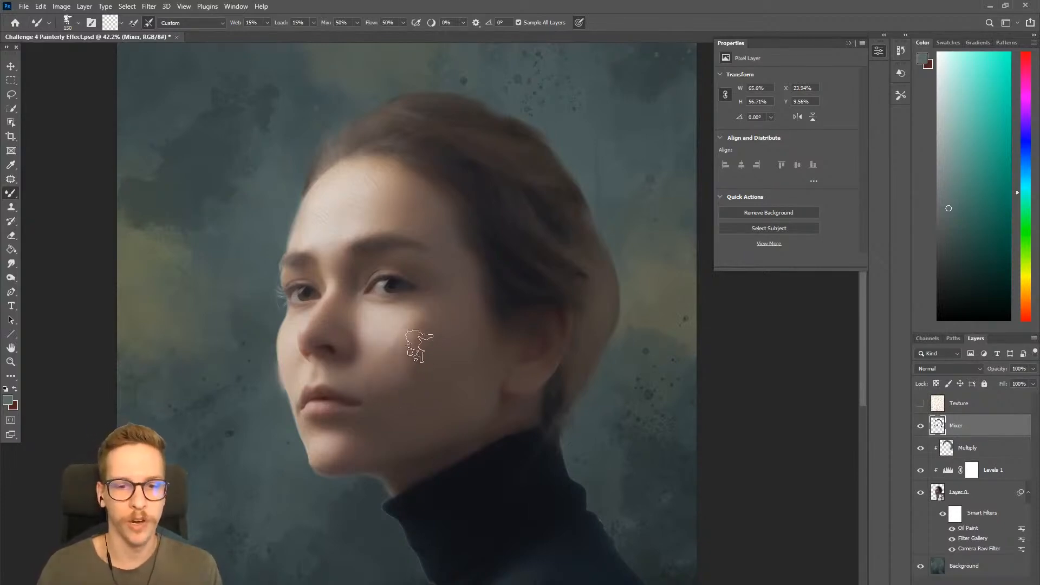
Step: Reduce the Mixer Brush to a small size and blend the fine skin transitions around the lips
{"action": "key", "text": "bracketleft"}
{"action": "key", "text": "bracketleft"}
{"action": "key", "text": "bracketleft"}
{"action": "scroll", "coordinate": [371, 406], "scroll_direction": "up", "scroll_amount": 5}
{"action": "key", "text": "bracketleft"}
{"action": "key", "text": "bracketleft"}
{"action": "key", "text": "bracketleft"}
{"action": "key", "text": "bracketleft"}
{"action": "key", "text": "bracketleft"}
{"action": "key", "text": "bracketleft"}
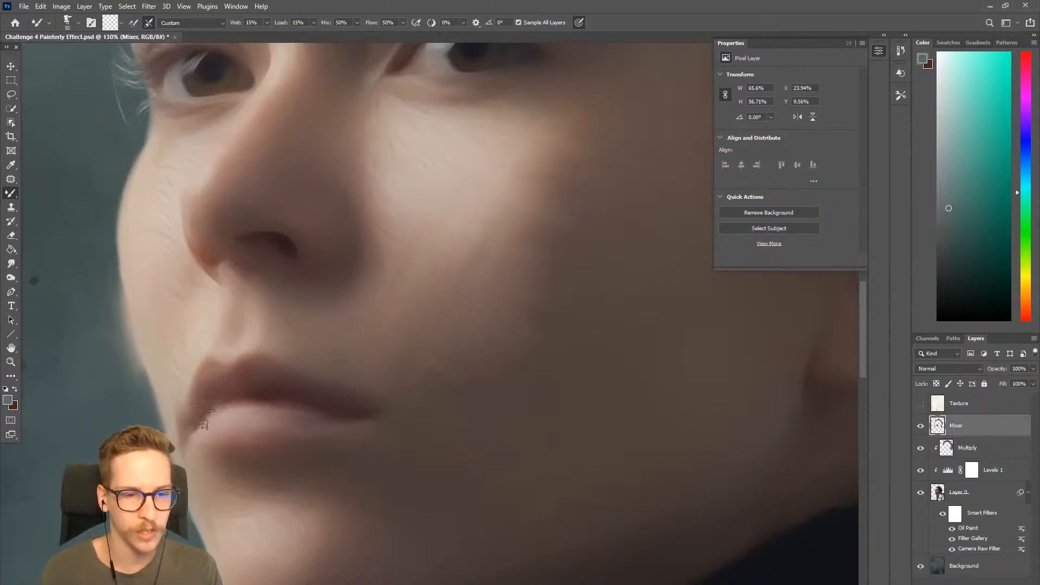
Step: Smooth the forehead highlight with the Mixer Brush at 150 and soften the front hairline at 125
{"action": "key", "text": "ctrl+0"}
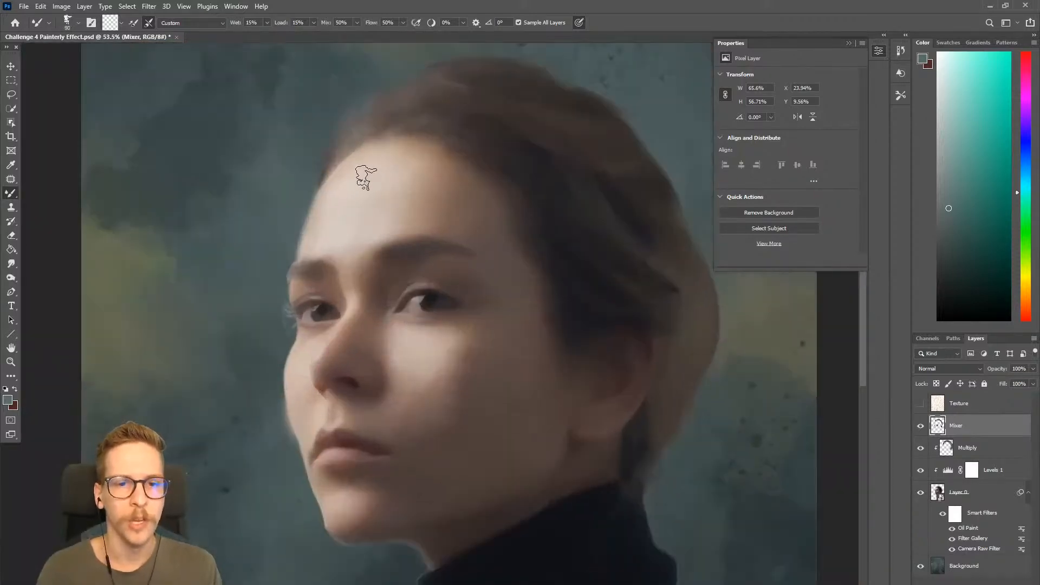
{"action": "key", "text": "bracketright"}
{"action": "key", "text": "bracketright"}
{"action": "key", "text": "bracketright"}
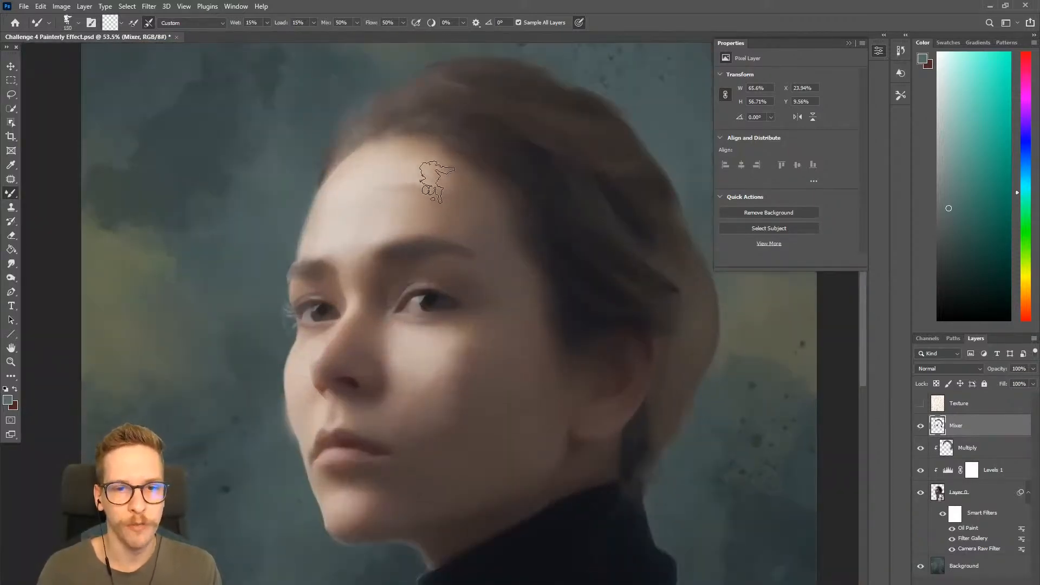
{"action": "key", "text": "bracketleft"}
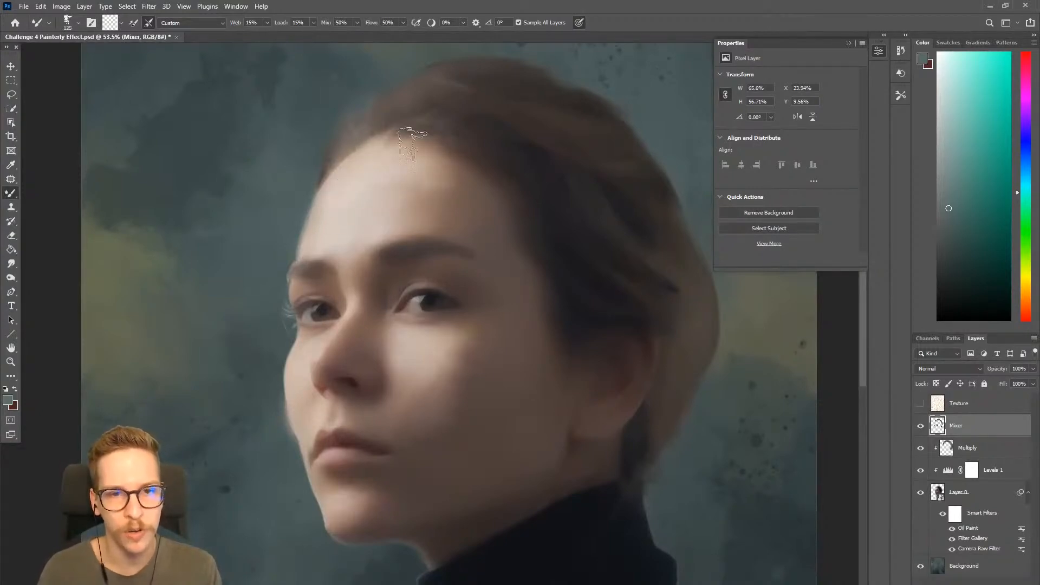
Step: Blend the back edge of the hair into the backdrop with the Mixer Brush at 150
{"action": "left_click_drag", "start_coordinate": [607, 259], "coordinate": [440, 219]}
{"action": "key", "text": "bracketright"}
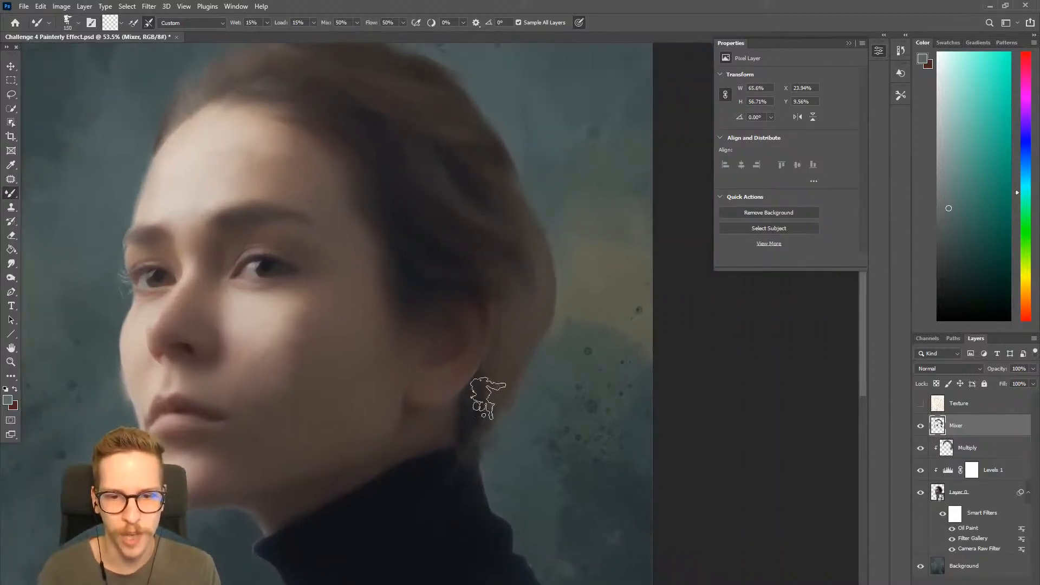
{"action": "mouse_move", "coordinate": [541, 285]}
{"action": "left_mouse_down"}
{"action": "mouse_move", "coordinate": [545, 295]}
{"action": "mouse_move", "coordinate": [544, 262]}
{"action": "left_mouse_up"}
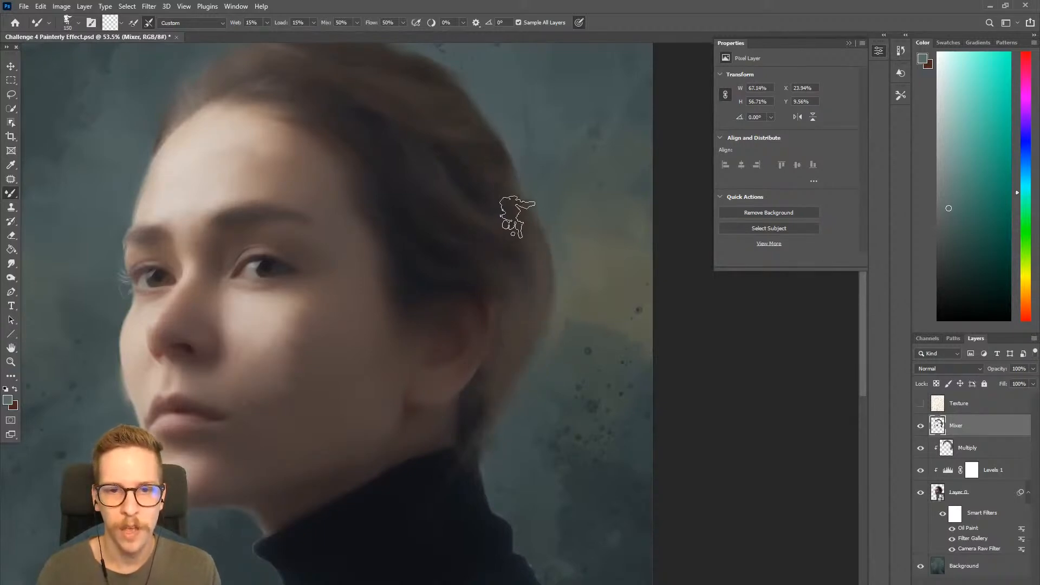
Step: Soften the crown and upper-back hair edge into the backdrop with the Mixer Brush at 150, refining it at 100
{"action": "left_click_drag", "start_coordinate": [535, 204], "coordinate": [567, 255]}
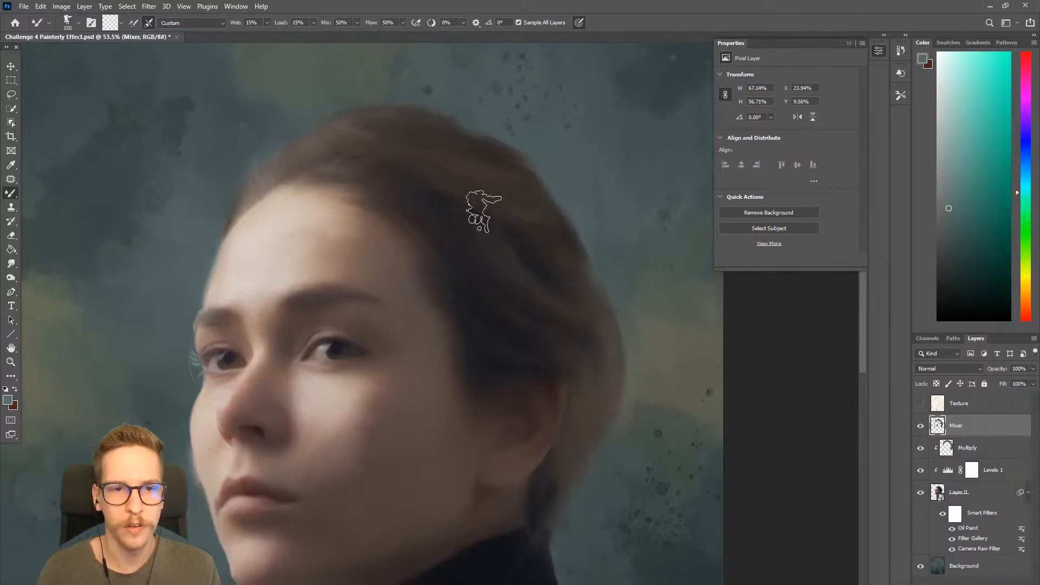
{"action": "left_click_drag", "start_coordinate": [513, 155], "coordinate": [421, 204]}
{"action": "mouse_move", "coordinate": [390, 158]}
{"action": "left_mouse_down"}
{"action": "mouse_move", "coordinate": [383, 180]}
{"action": "mouse_move", "coordinate": [411, 183]}
{"action": "mouse_move", "coordinate": [431, 155]}
{"action": "mouse_move", "coordinate": [394, 154]}
{"action": "mouse_move", "coordinate": [391, 176]}
{"action": "mouse_move", "coordinate": [419, 184]}
{"action": "mouse_move", "coordinate": [482, 141]}
{"action": "mouse_move", "coordinate": [425, 185]}
{"action": "mouse_move", "coordinate": [452, 182]}
{"action": "mouse_move", "coordinate": [364, 148]}
{"action": "mouse_move", "coordinate": [439, 183]}
{"action": "mouse_move", "coordinate": [365, 144]}
{"action": "mouse_move", "coordinate": [390, 130]}
{"action": "mouse_move", "coordinate": [446, 174]}
{"action": "mouse_move", "coordinate": [375, 153]}
{"action": "left_mouse_up"}
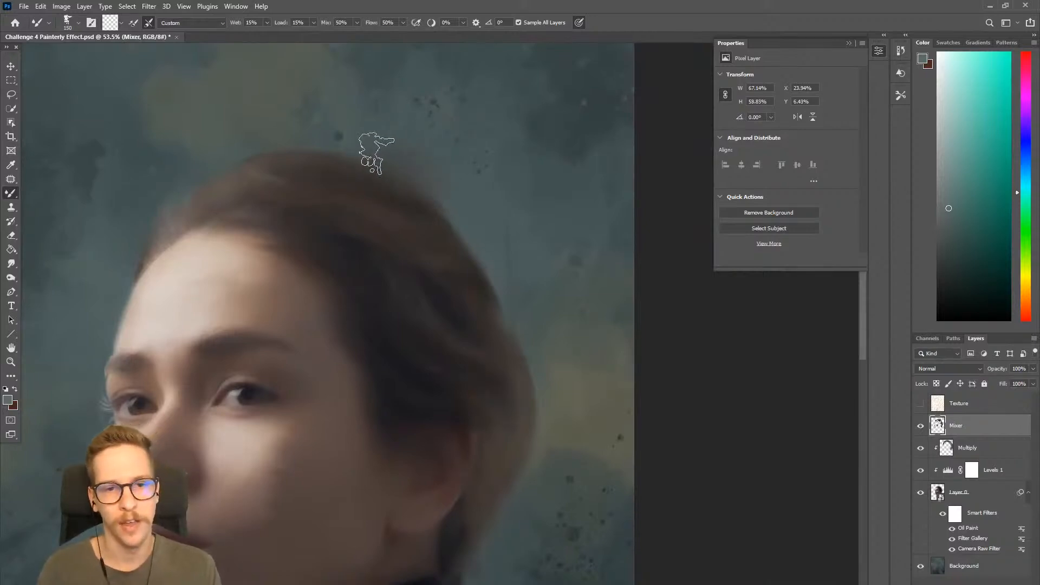
{"action": "scroll", "coordinate": [545, 186], "scroll_direction": "down", "scroll_amount": 5}
{"action": "scroll", "coordinate": [471, 167], "scroll_direction": "up", "scroll_amount": 6}
{"action": "key", "text": "bracketleft"}
{"action": "key", "text": "bracketleft"}
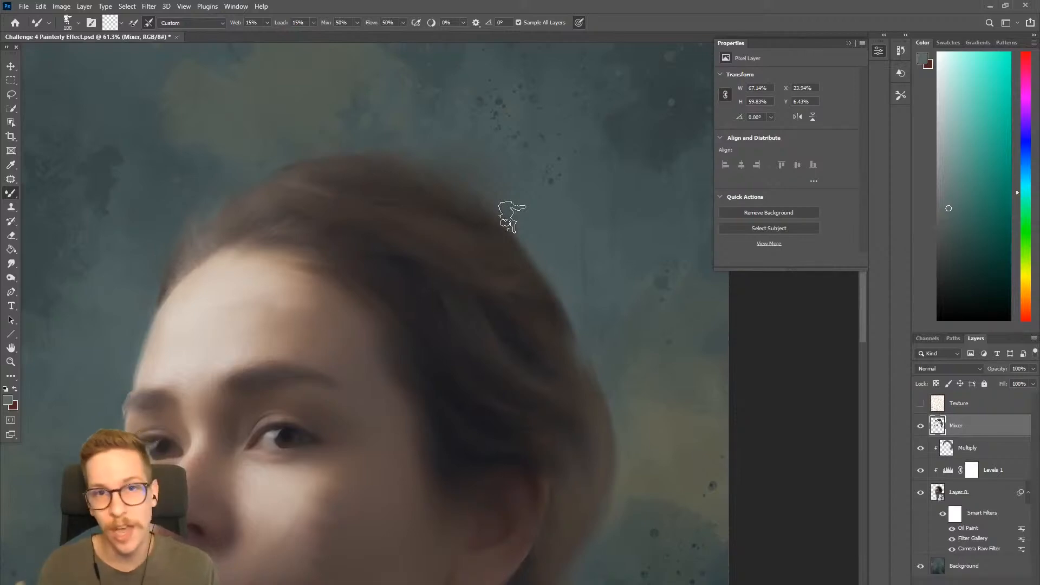
{"action": "scroll", "coordinate": [515, 293], "scroll_direction": "down", "scroll_amount": 3}
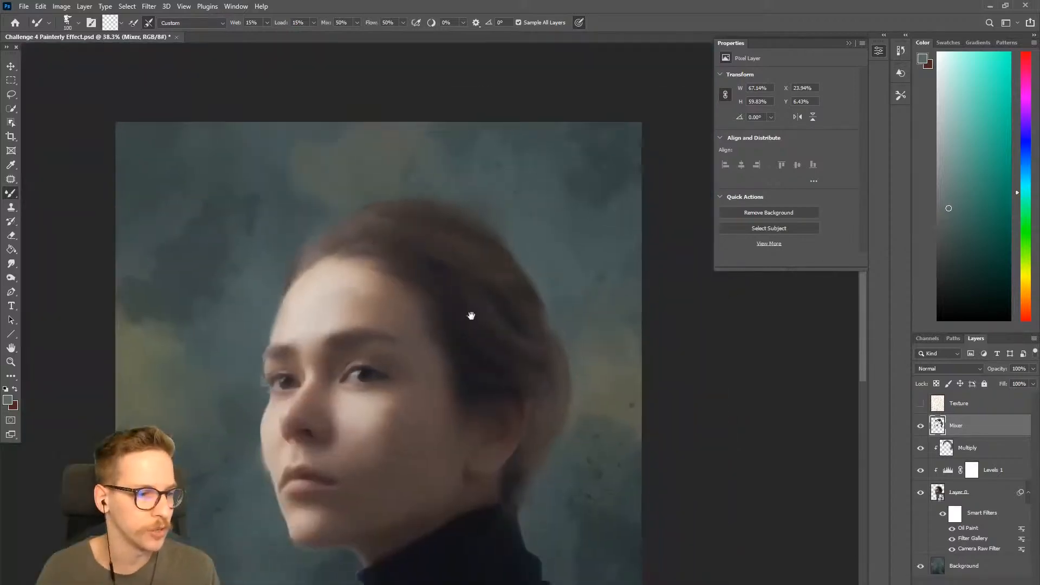
{"action": "left_click_drag", "start_coordinate": [487, 341], "coordinate": [439, 277]}
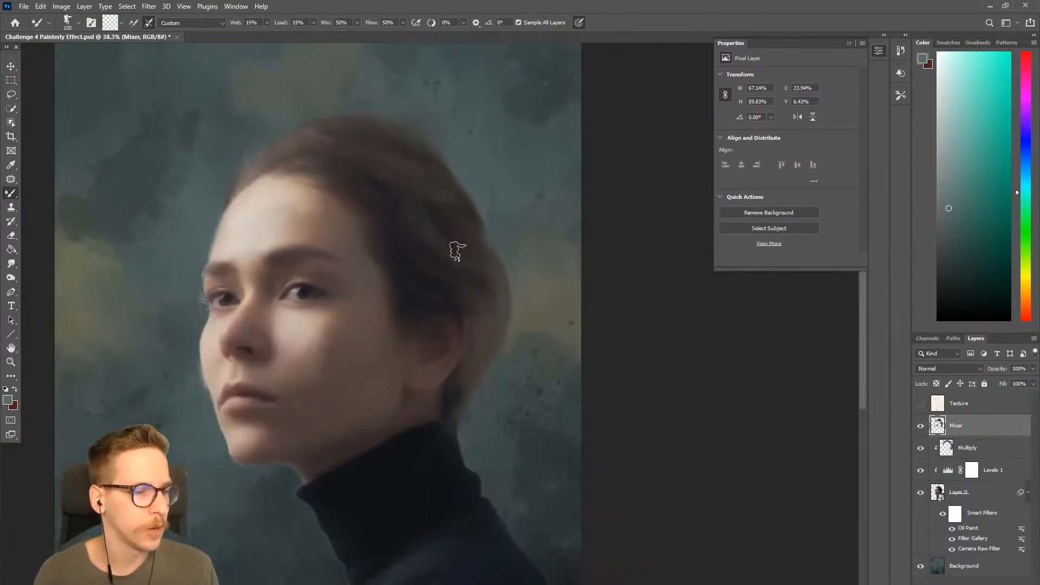
{"action": "scroll", "coordinate": [445, 290], "scroll_direction": "down", "scroll_amount": 2}
{"action": "left_click_drag", "start_coordinate": [441, 309], "coordinate": [508, 282]}
{"action": "scroll", "coordinate": [481, 274], "scroll_direction": "up", "scroll_amount": 1}
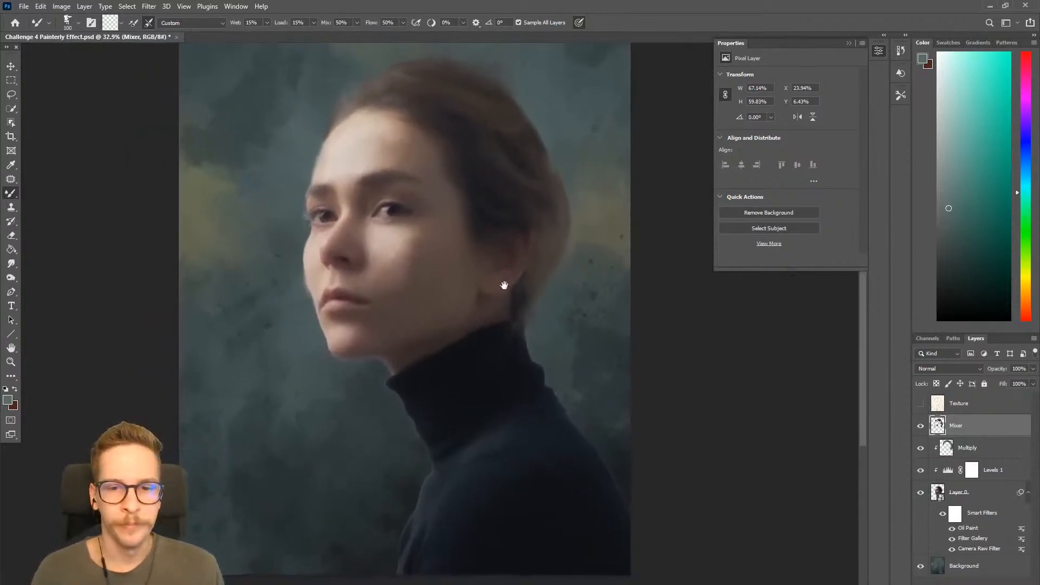
Step: Reduce the Mixer Brush to 50 and blend the skin around the brows, eyes and nose bridge
{"action": "scroll", "coordinate": [492, 295], "scroll_direction": "up", "scroll_amount": 3}
{"action": "key", "text": "bracketleft"}
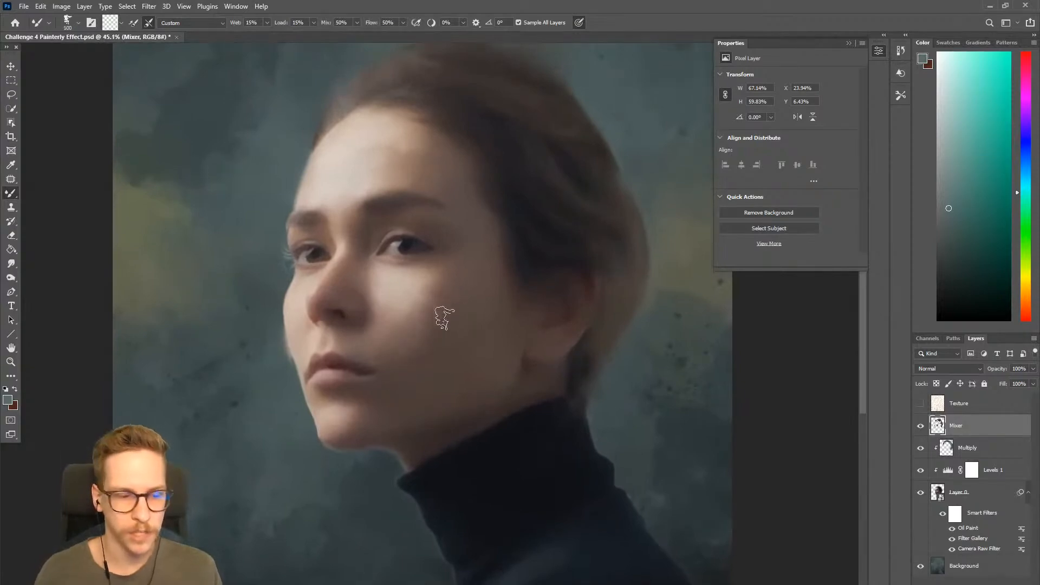
{"action": "scroll", "coordinate": [403, 246], "scroll_direction": "up", "scroll_amount": 4}
{"action": "key", "text": "bracketleft"}
{"action": "key", "text": "bracketleft"}
{"action": "key", "text": "bracketleft"}
{"action": "key", "text": "bracketleft"}
{"action": "key", "text": "bracketleft"}
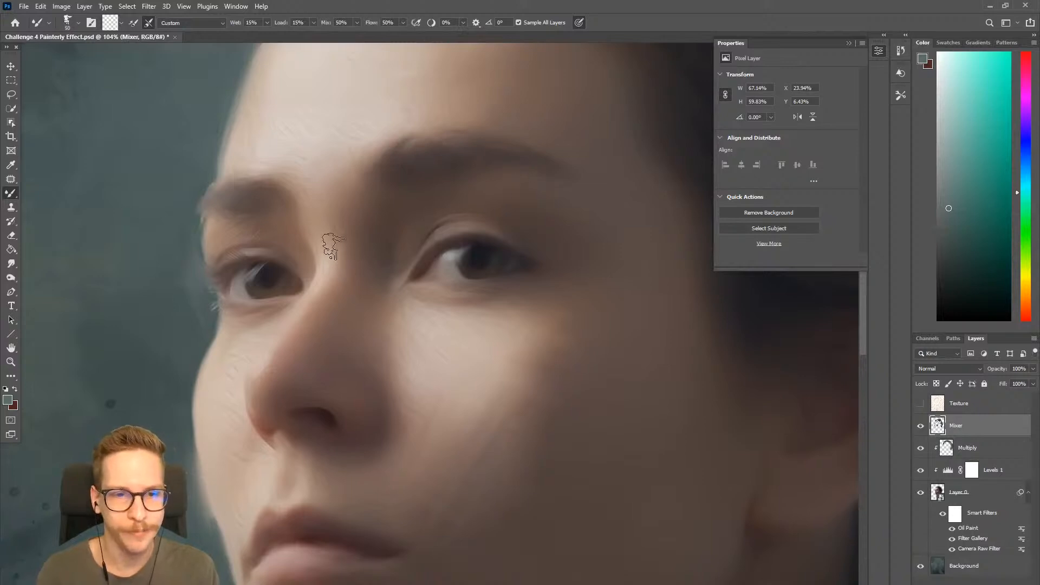
Step: Blend the shading along the side of the nose, lower cheek and chin, enlarging the Mixer Brush for the broader areas
{"action": "scroll", "coordinate": [343, 283], "scroll_direction": "down", "scroll_amount": 5}
{"action": "scroll", "coordinate": [372, 336], "scroll_direction": "up", "scroll_amount": 3}
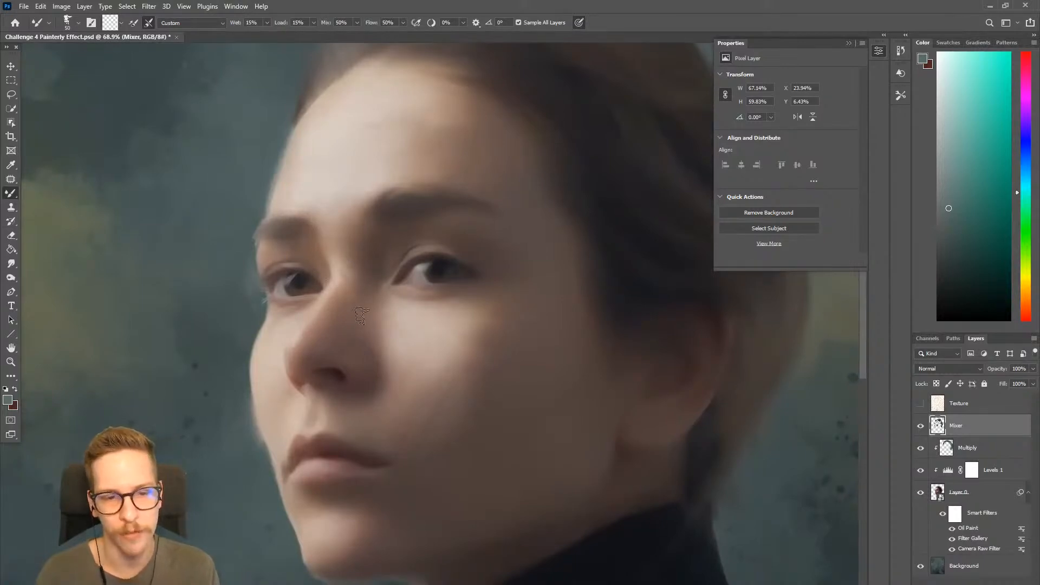
{"action": "scroll", "coordinate": [506, 374], "scroll_direction": "down", "scroll_amount": 4}
{"action": "scroll", "coordinate": [473, 332], "scroll_direction": "up", "scroll_amount": 3}
{"action": "key", "text": "bracketright"}
{"action": "key", "text": "bracketright"}
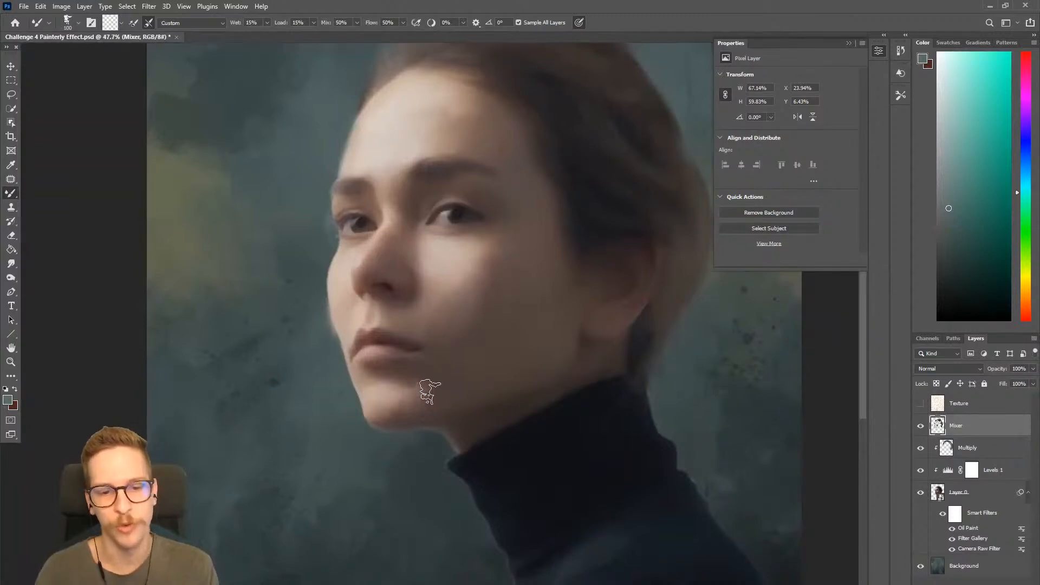
{"action": "key", "text": "bracketright"}
{"action": "key", "text": "e"}
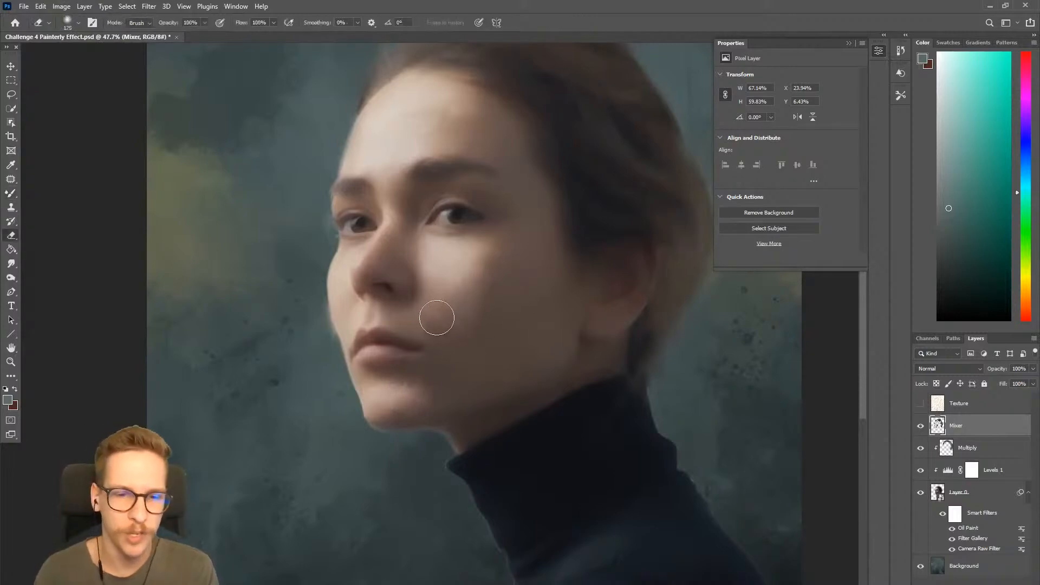
{"action": "key", "text": "b"}
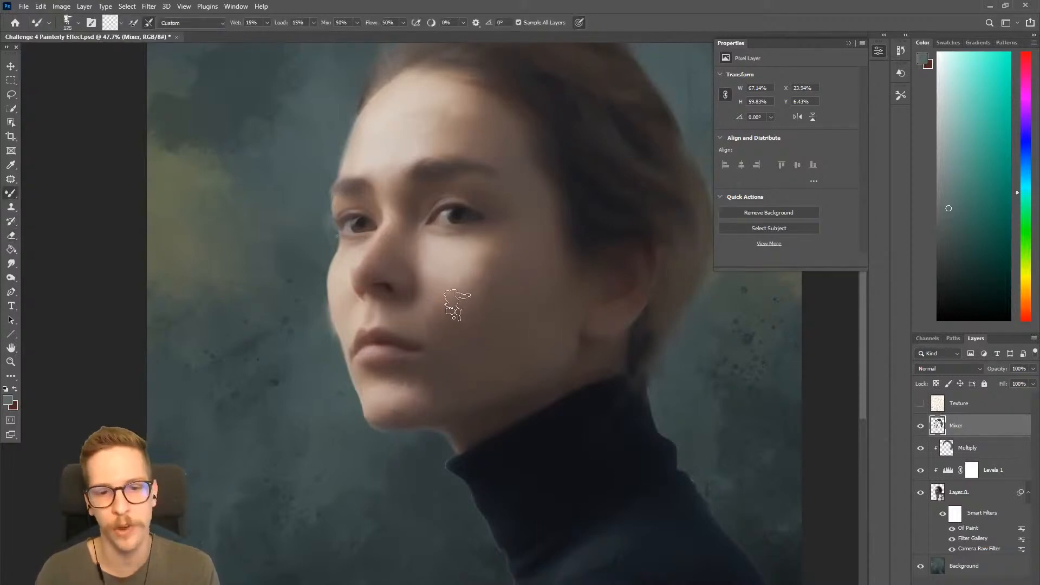
Step: Soften the front edge of the turtleneck collar into the backdrop with the Mixer Brush at 90
{"action": "key", "text": "bracketleft"}
{"action": "key", "text": "bracketleft"}
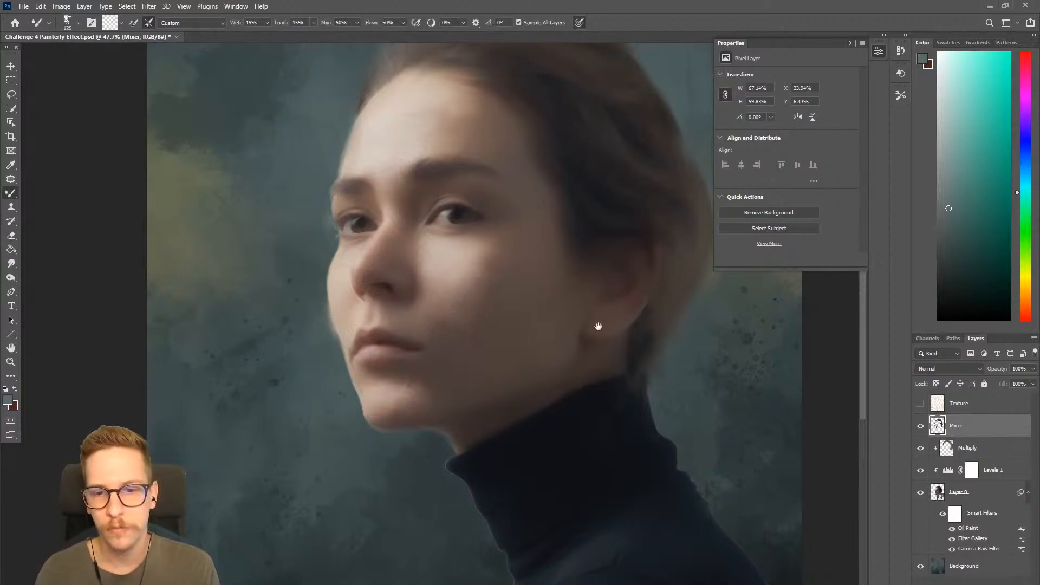
{"action": "left_click_drag", "start_coordinate": [582, 319], "coordinate": [444, 293]}
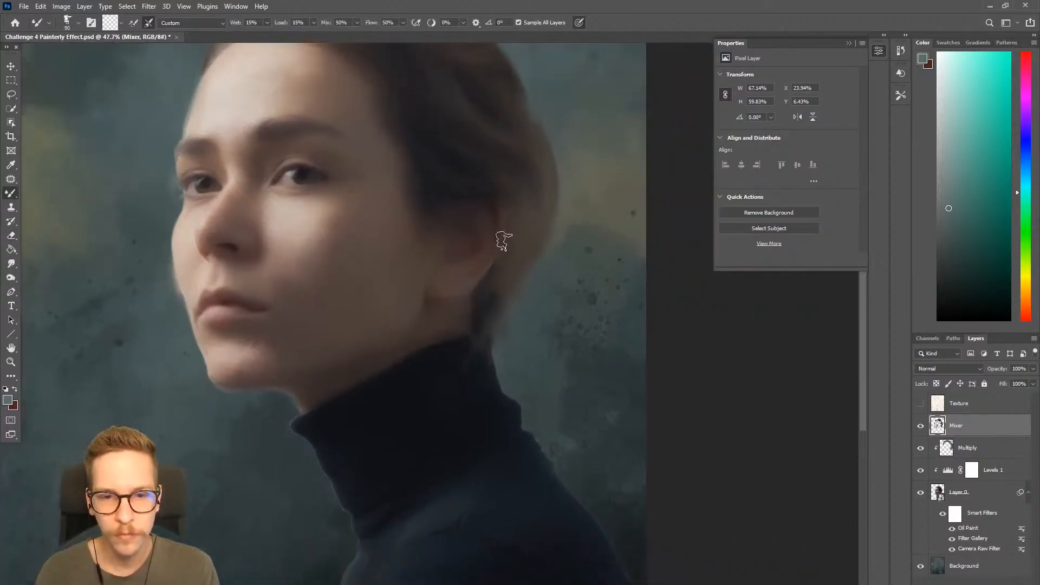
{"action": "scroll", "coordinate": [456, 340], "scroll_direction": "down", "scroll_amount": 1}
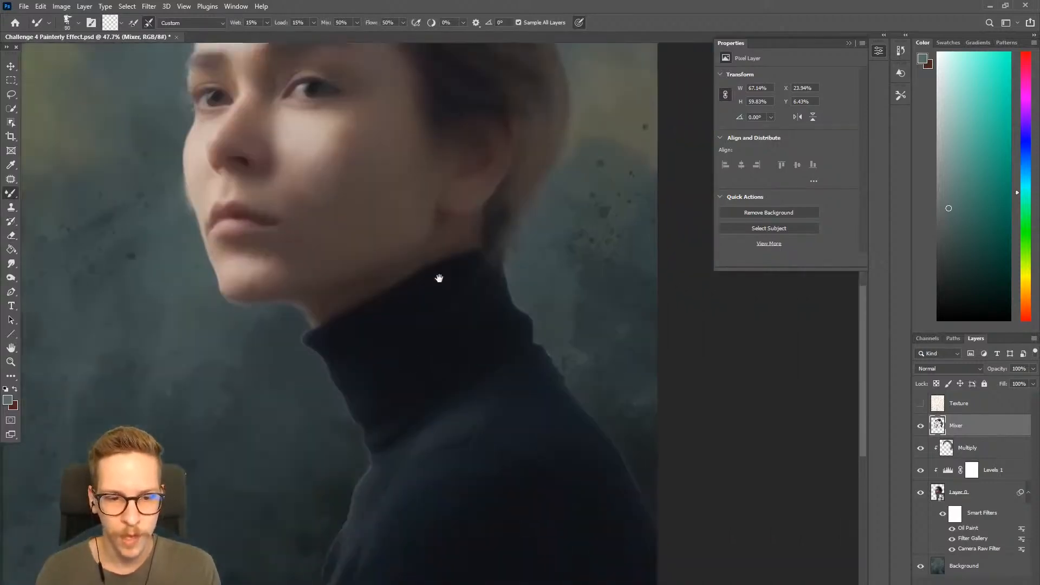
{"action": "scroll", "coordinate": [485, 283], "scroll_direction": "up", "scroll_amount": 2}
{"action": "scroll", "coordinate": [420, 339], "scroll_direction": "down", "scroll_amount": 3}
{"action": "scroll", "coordinate": [471, 344], "scroll_direction": "up", "scroll_amount": 1}
{"action": "scroll", "coordinate": [314, 372], "scroll_direction": "down", "scroll_amount": 1}
{"action": "key", "text": "bracketleft"}
{"action": "left_click_drag", "start_coordinate": [282, 354], "coordinate": [337, 420]}
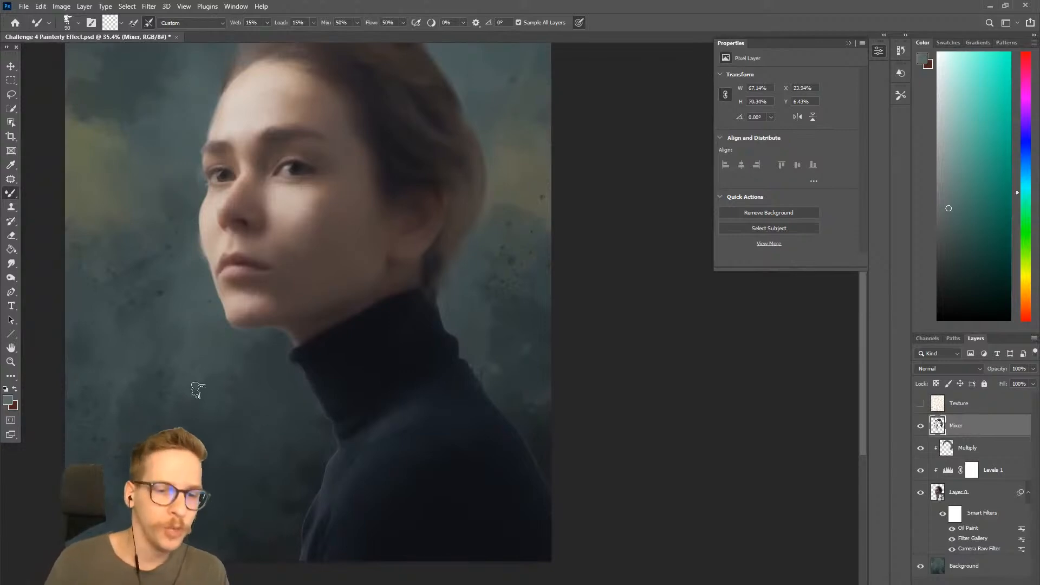
Step: Blend the lower front collar and chest outline down to the canvas edge with the Mixer Brush at 70 and 50, undoing the last stroke
{"action": "key", "text": "bracketleft"}
{"action": "key", "text": "bracketleft"}
{"action": "mouse_move", "coordinate": [311, 383]}
{"action": "left_mouse_down"}
{"action": "mouse_move", "coordinate": [339, 448]}
{"action": "mouse_move", "coordinate": [332, 461]}
{"action": "left_mouse_up"}
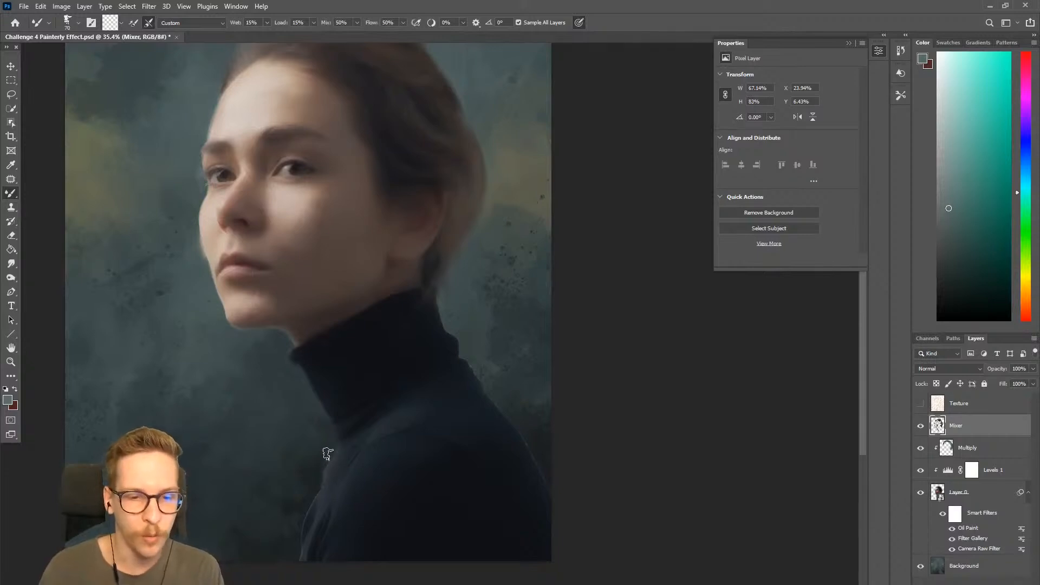
{"action": "left_click_drag", "start_coordinate": [315, 499], "coordinate": [306, 524]}
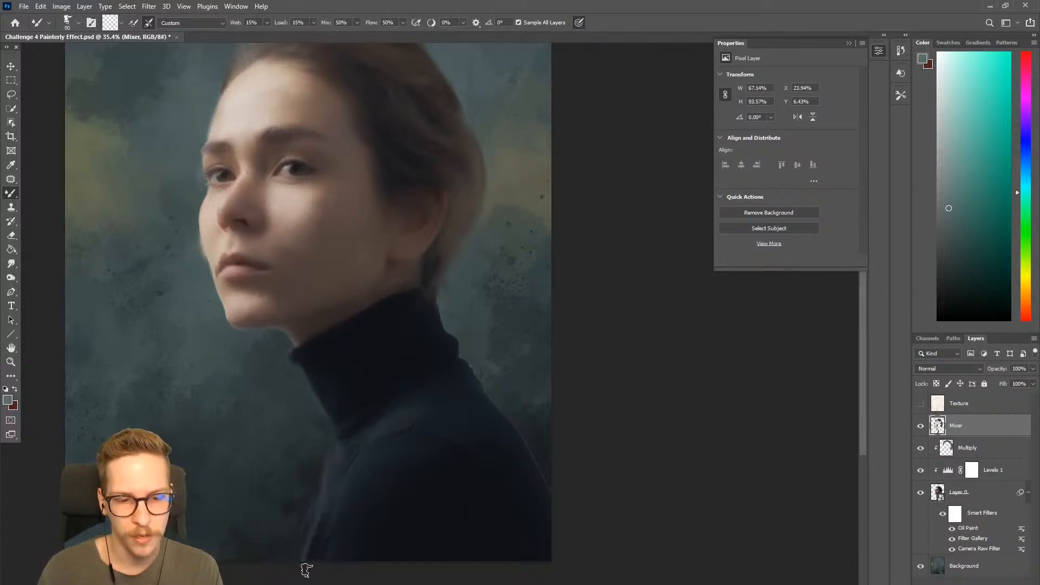
{"action": "left_click_drag", "start_coordinate": [324, 521], "coordinate": [338, 494]}
{"action": "key", "text": "ctrl+z"}
Step: Enlarge the Mixer Brush to 125 and soften the back shoulder and rear collar edge into the backdrop
{"action": "key", "text": "bracketright"}
{"action": "key", "text": "bracketright"}
{"action": "key", "text": "bracketright"}
{"action": "mouse_move", "coordinate": [475, 388]}
{"action": "left_mouse_down"}
{"action": "mouse_move", "coordinate": [501, 399]}
{"action": "mouse_move", "coordinate": [520, 453]}
{"action": "mouse_move", "coordinate": [553, 466]}
{"action": "left_mouse_up"}
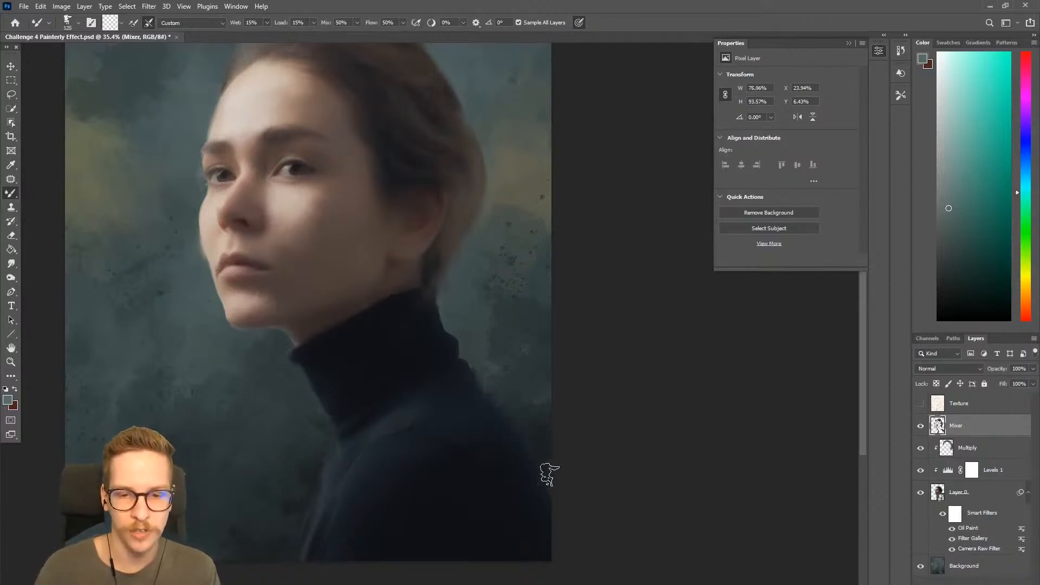
{"action": "mouse_move", "coordinate": [494, 413]}
{"action": "left_mouse_down"}
{"action": "mouse_move", "coordinate": [446, 360]}
{"action": "mouse_move", "coordinate": [525, 280]}
{"action": "mouse_move", "coordinate": [429, 340]}
{"action": "mouse_move", "coordinate": [546, 248]}
{"action": "mouse_move", "coordinate": [421, 359]}
{"action": "mouse_move", "coordinate": [535, 260]}
{"action": "left_mouse_up"}
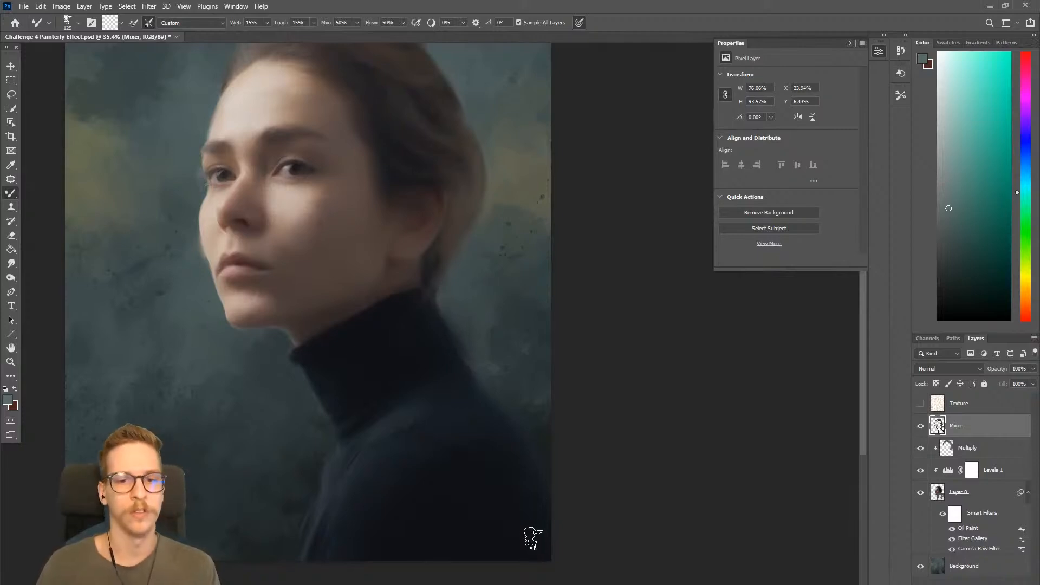
{"action": "mouse_move", "coordinate": [489, 408]}
{"action": "left_mouse_down"}
{"action": "mouse_move", "coordinate": [469, 374]}
{"action": "mouse_move", "coordinate": [483, 413]}
{"action": "mouse_move", "coordinate": [482, 372]}
{"action": "mouse_move", "coordinate": [460, 371]}
{"action": "mouse_move", "coordinate": [456, 329]}
{"action": "left_mouse_up"}
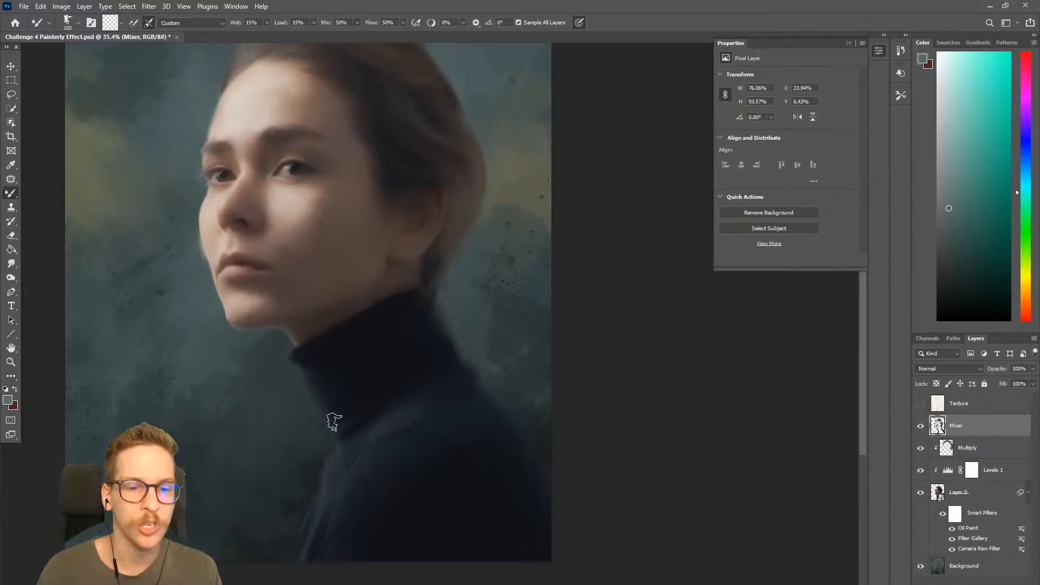
Step: Refine the turtleneck's upper edge where it meets the neck with a smaller Mixer Brush
{"action": "key", "text": "bracketleft"}
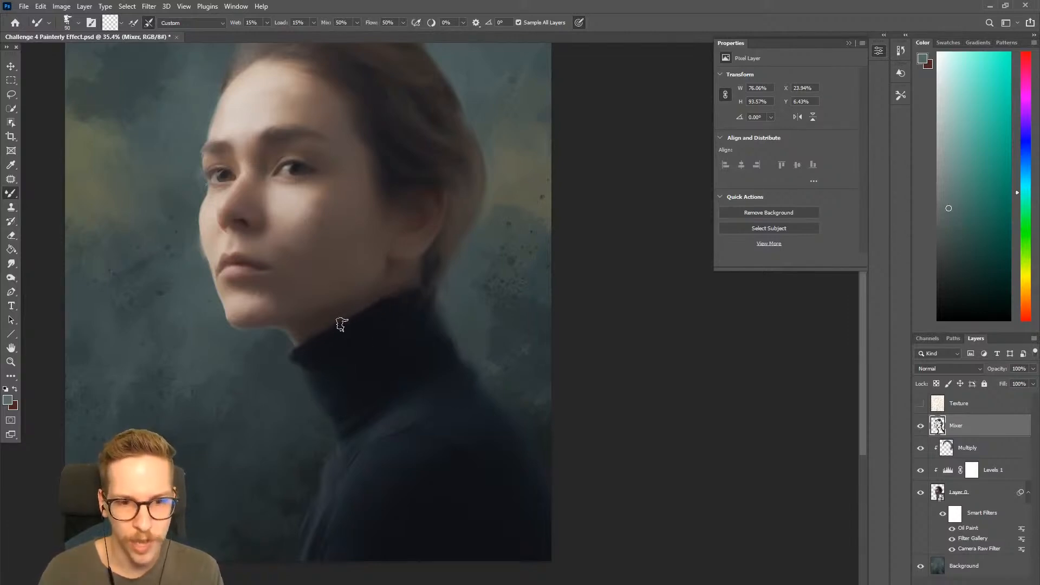
{"action": "key", "text": "bracketleft"}
{"action": "left_click_drag", "start_coordinate": [380, 292], "coordinate": [467, 371]}
Step: Create a new layer named "paint" above the Mixer layer
{"action": "key", "text": "ctrl+shift+n"}
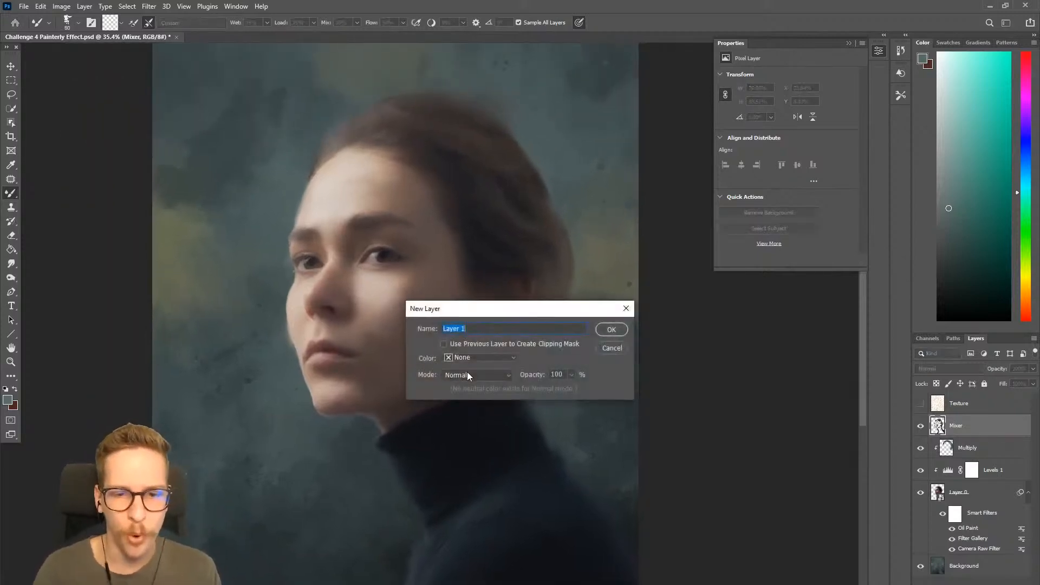
{"action": "type", "text": "paint"}
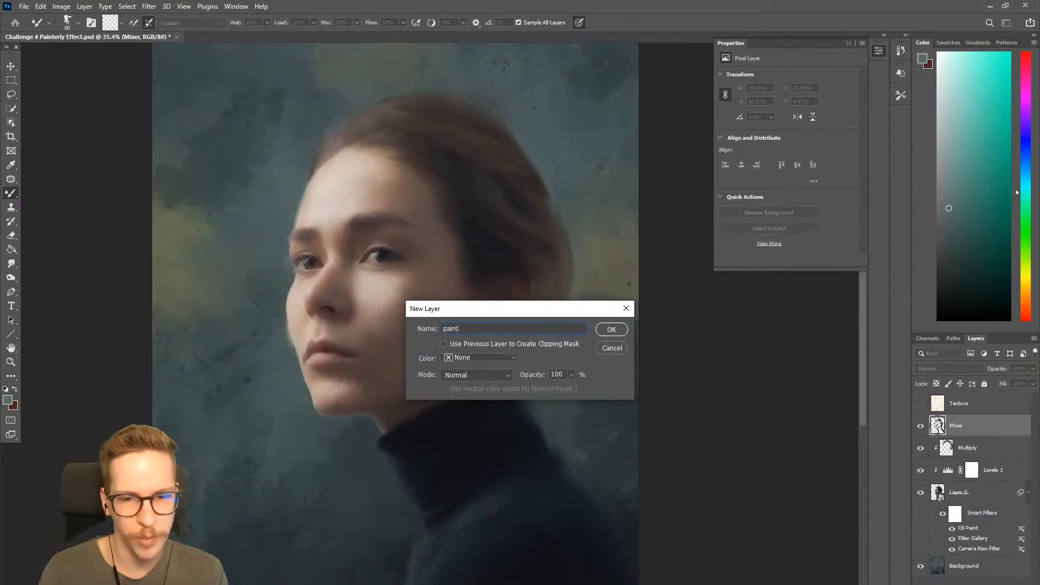
{"action": "key", "text": "Return"}
{"action": "left_click_drag", "start_coordinate": [432, 321], "coordinate": [406, 316]}
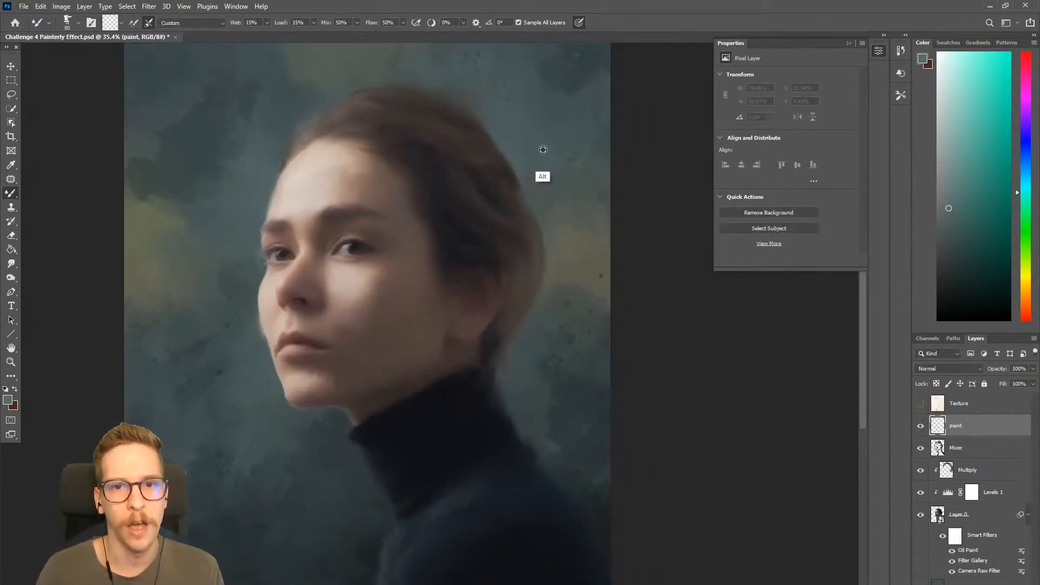
Step: Paint a teal patch on the cheek using the regular Brush with the Sampled Brush 1 3 preset at 100% opacity and size 175
{"action": "right_click", "coordinate": [11, 193]}
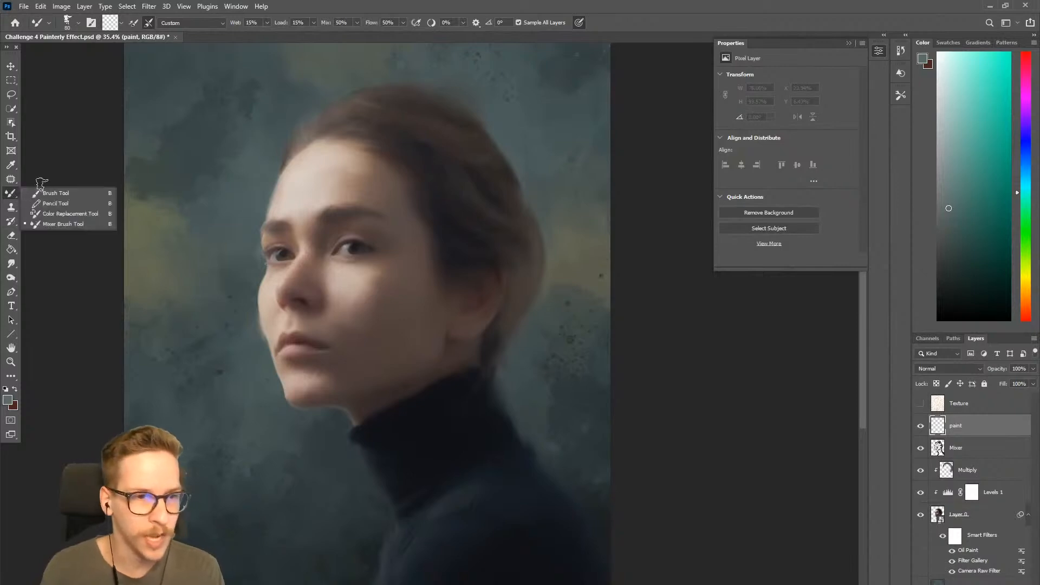
{"action": "left_click", "coordinate": [51, 190]}
{"action": "right_click", "coordinate": [423, 213]}
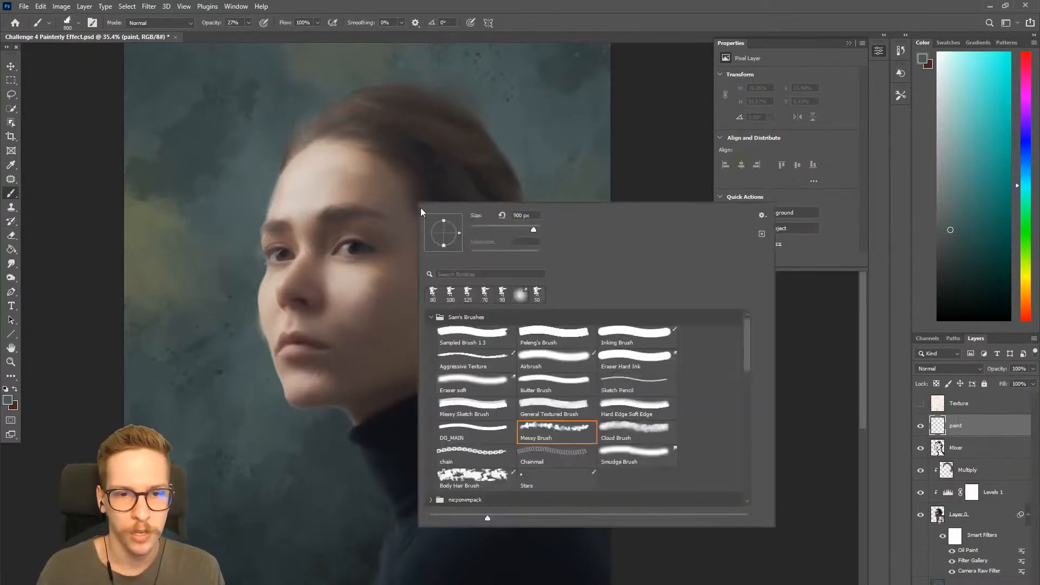
{"action": "left_click", "coordinate": [464, 340]}
{"action": "key", "text": "Return"}
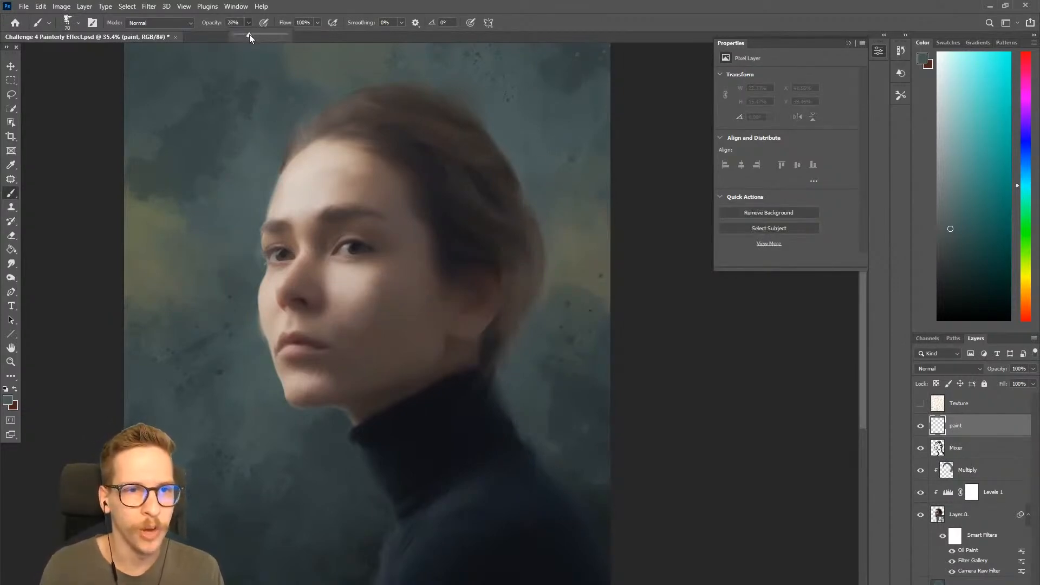
{"action": "key", "text": "0"}
{"action": "key", "text": "bracketright"}
{"action": "key", "text": "bracketright"}
{"action": "key", "text": "bracketright"}
{"action": "key", "text": "bracketright"}
{"action": "left_click_drag", "start_coordinate": [404, 286], "coordinate": [389, 320]}
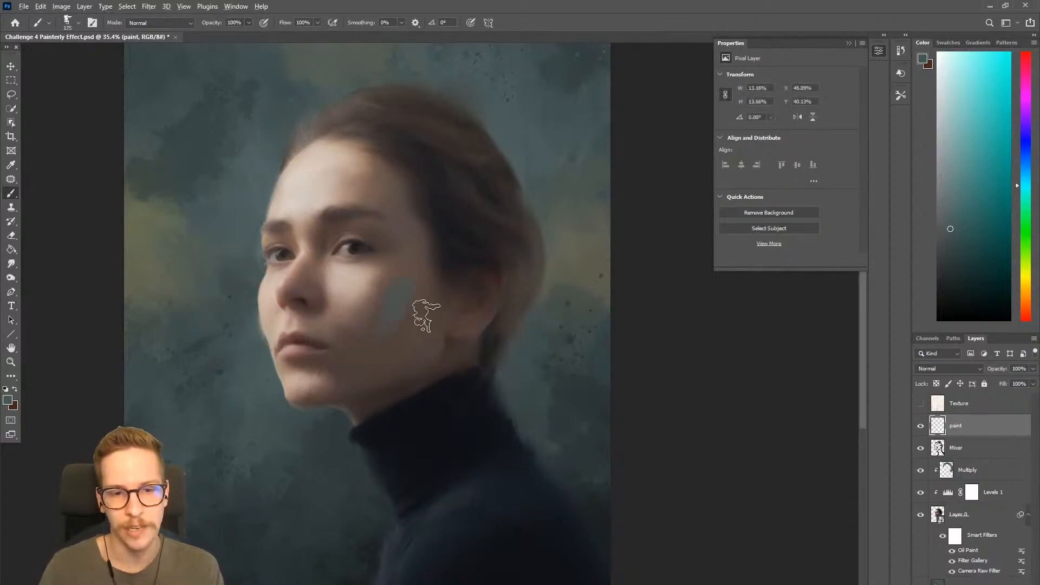
Step: Pick a muted grey-green and dab it on the chin, side of the nose, inner eye corner and temple, resizing the brush as needed
{"action": "left_click", "coordinate": [521, 414], "text": "alt"}
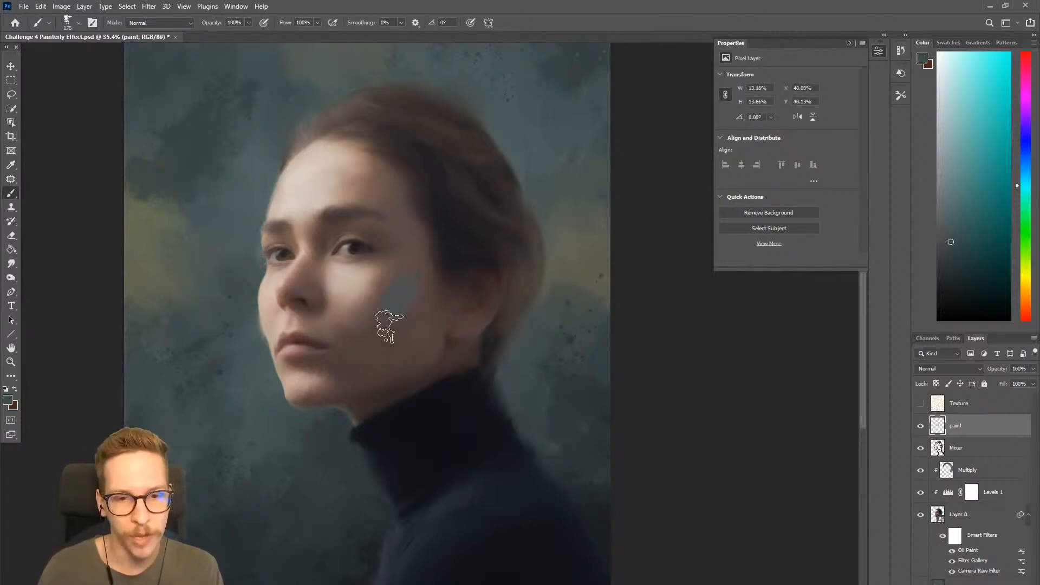
{"action": "left_click", "coordinate": [402, 293], "text": "alt"}
{"action": "left_click", "coordinate": [941, 220]}
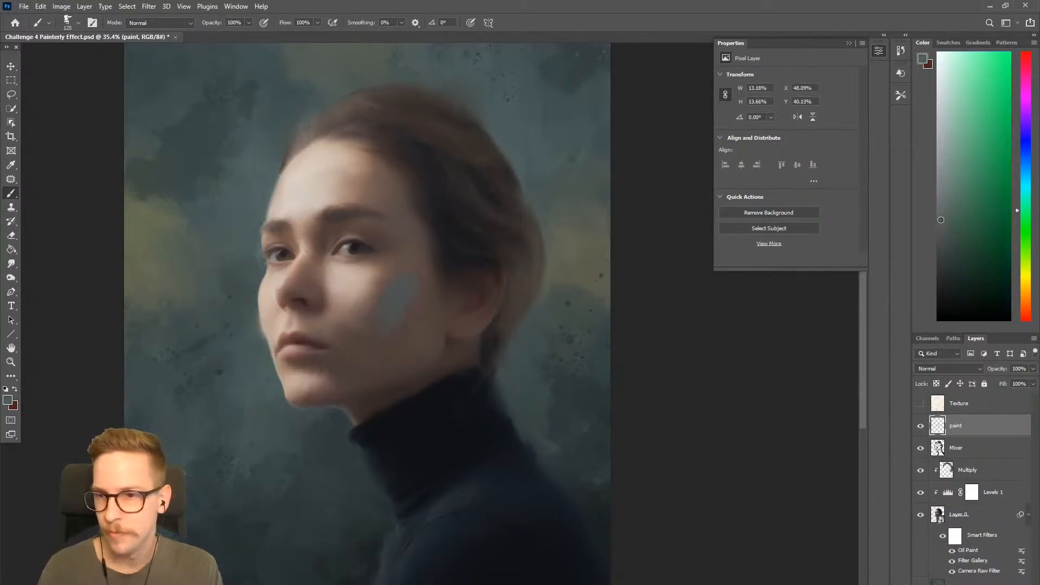
{"action": "key", "text": "bracketleft"}
{"action": "key", "text": "bracketleft"}
{"action": "left_click_drag", "start_coordinate": [330, 382], "coordinate": [341, 406]}
{"action": "mouse_move", "coordinate": [316, 287]}
{"action": "left_mouse_down"}
{"action": "mouse_move", "coordinate": [320, 304]}
{"action": "mouse_move", "coordinate": [317, 262]}
{"action": "mouse_move", "coordinate": [302, 267]}
{"action": "left_mouse_up"}
{"action": "key", "text": "bracketright"}
{"action": "key", "text": "bracketright"}
{"action": "key", "text": "bracketright"}
{"action": "left_click_drag", "start_coordinate": [372, 190], "coordinate": [399, 220]}
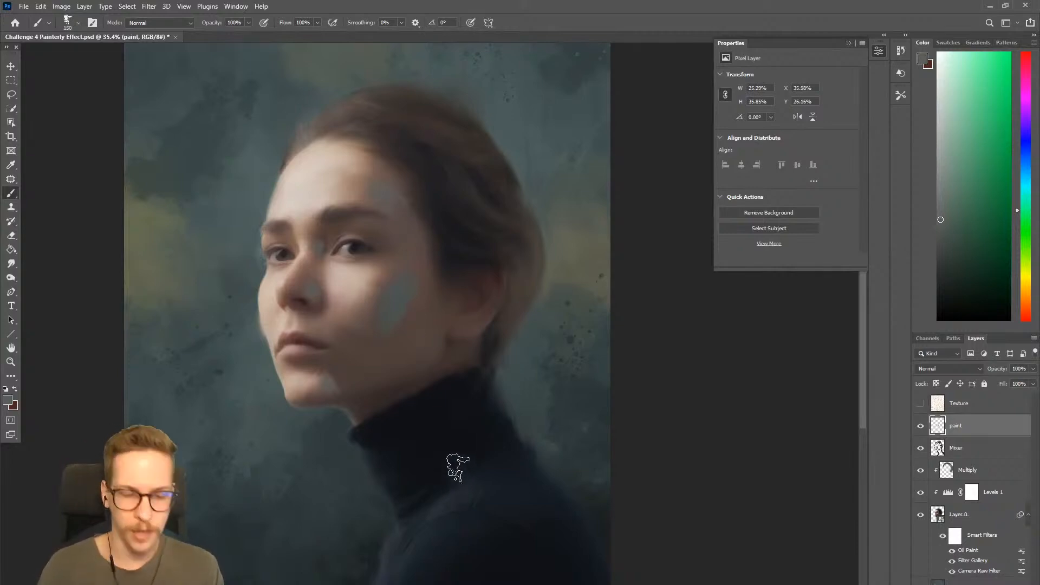
Step: Add a second layer named "paint" above the colour patches
{"action": "key", "text": "ctrl+shift+n"}
{"action": "type", "text": "paint"}
{"action": "key", "text": "Return"}
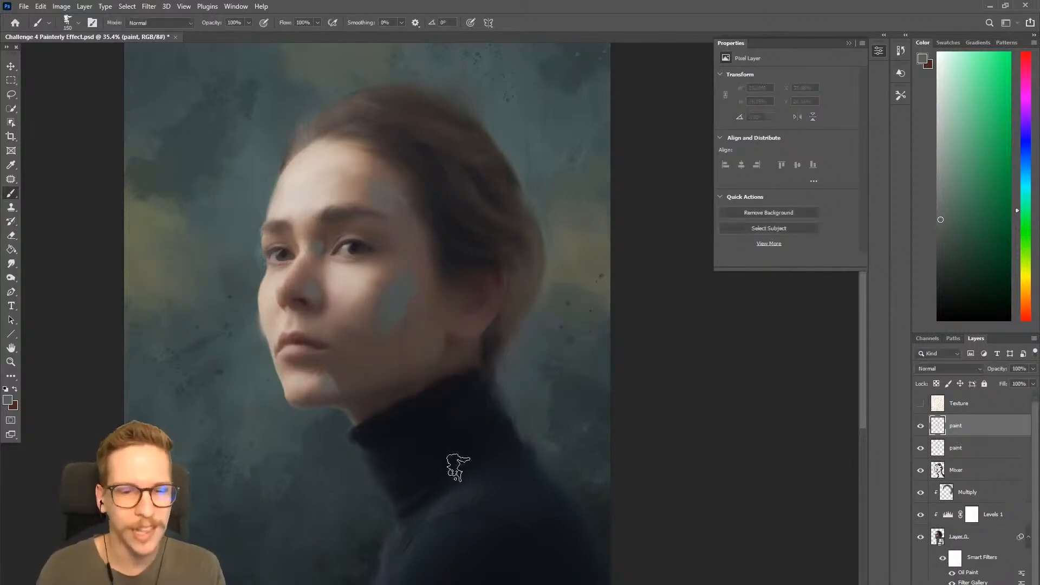
Step: Blend the colour patches on the cheek, nose, chin and temple into the skin with the Mixer Brush at 100 and 70
{"action": "right_click", "coordinate": [11, 193]}
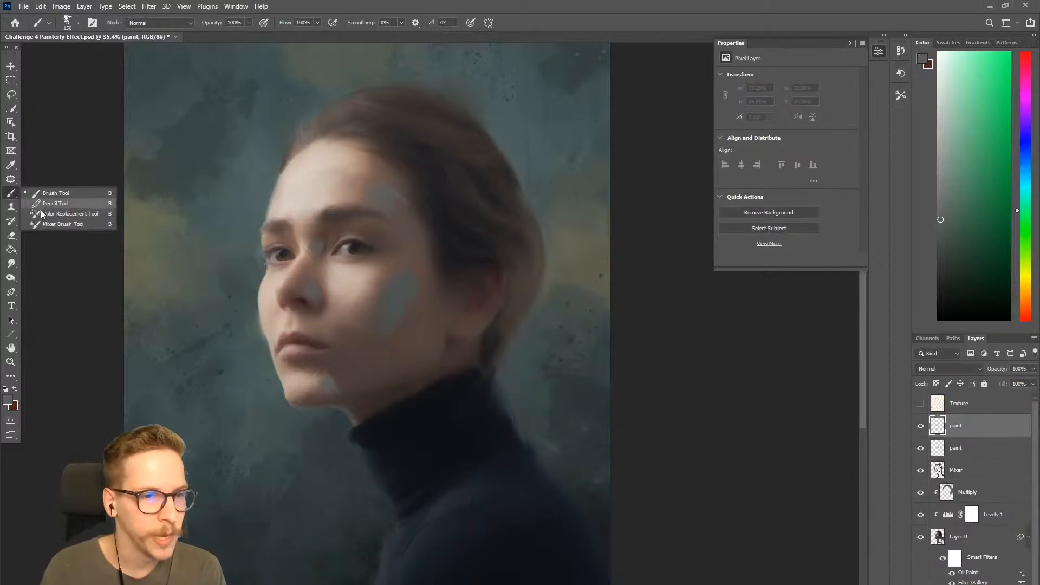
{"action": "left_click", "coordinate": [53, 227]}
{"action": "mouse_move", "coordinate": [400, 261]}
{"action": "left_mouse_down"}
{"action": "mouse_move", "coordinate": [413, 290]}
{"action": "mouse_move", "coordinate": [397, 325]}
{"action": "mouse_move", "coordinate": [389, 315]}
{"action": "mouse_move", "coordinate": [415, 273]}
{"action": "left_mouse_up"}
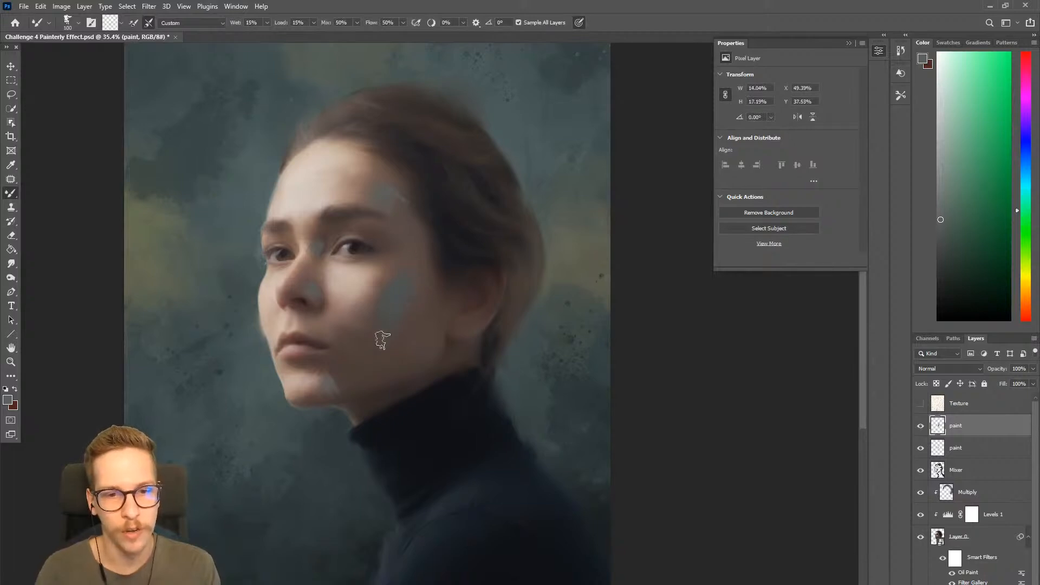
{"action": "key", "text": "bracketleft"}
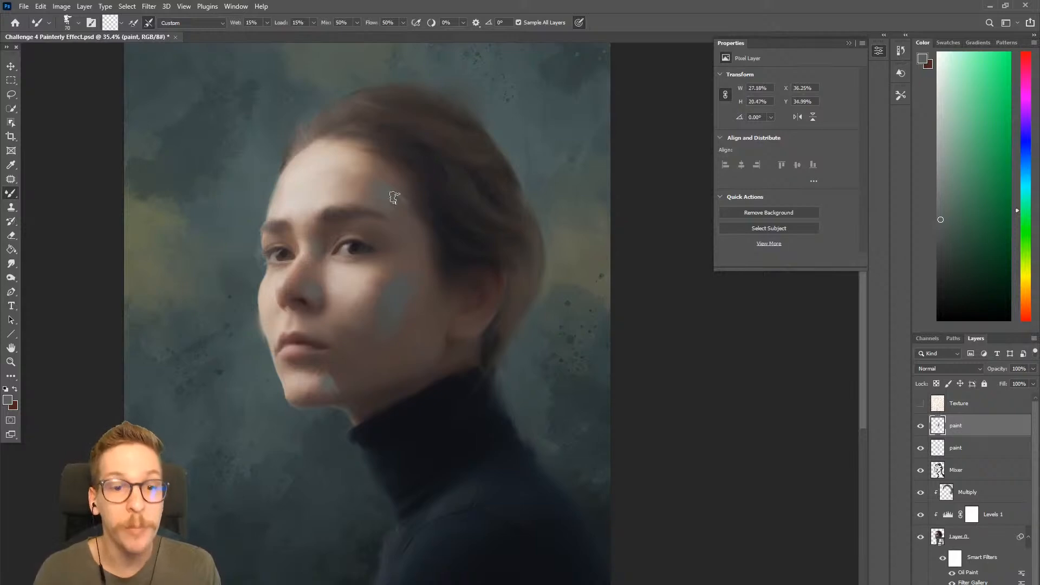
{"action": "key", "text": "bracketright"}
{"action": "left_click_drag", "start_coordinate": [402, 207], "coordinate": [369, 192]}
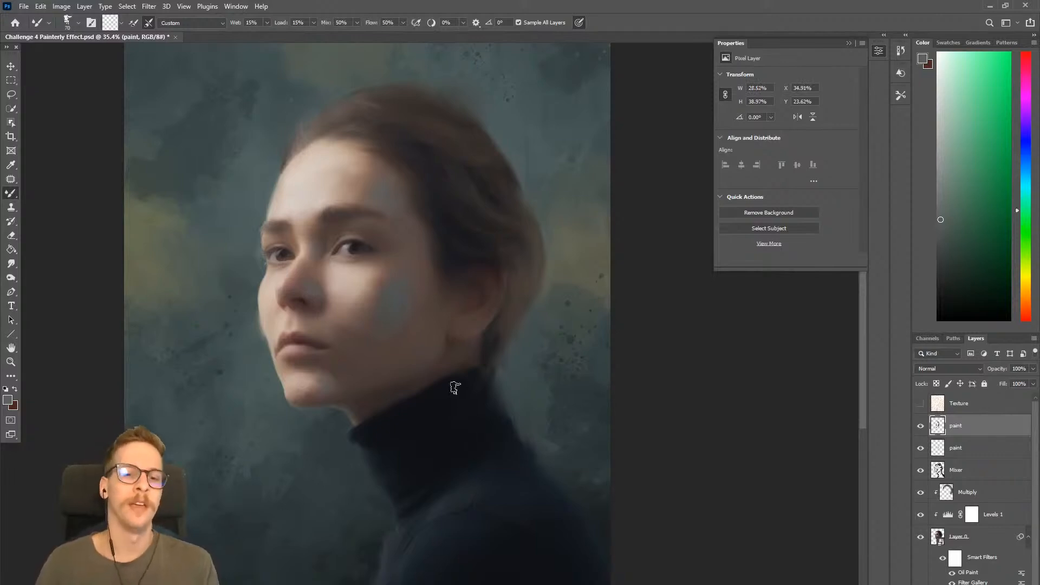
{"action": "key", "text": "e"}
{"action": "key", "text": "b"}
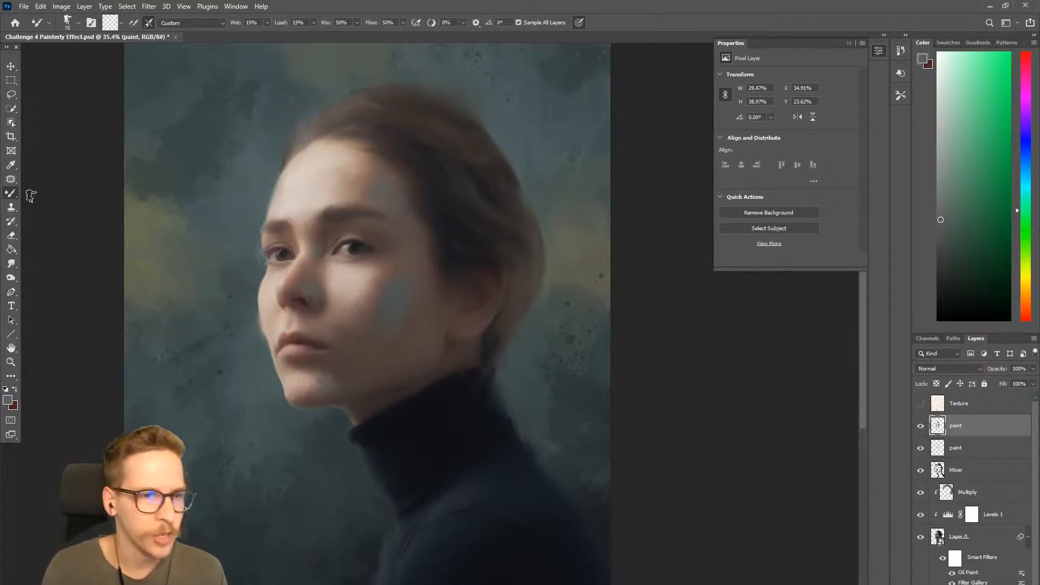
Step: Paint light strokes along the jawline and earlobe with a smaller regular Brush, undoing the last stroke
{"action": "right_click", "coordinate": [10, 194]}
{"action": "left_click", "coordinate": [49, 193]}
{"action": "key", "text": "bracketleft"}
{"action": "key", "text": "bracketleft"}
{"action": "key", "text": "bracketleft"}
{"action": "key", "text": "bracketleft"}
{"action": "key", "text": "bracketleft"}
{"action": "left_click_drag", "start_coordinate": [417, 372], "coordinate": [400, 375]}
{"action": "key", "text": "ctrl+z"}
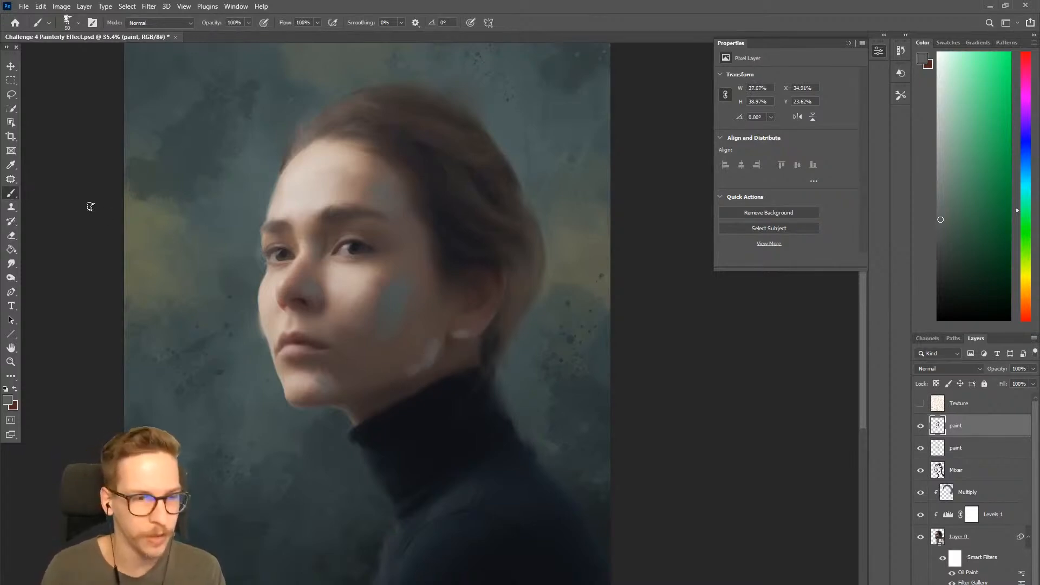
Step: Blend the jawline and earlobe strokes into the skin with the Mixer Brush
{"action": "right_click", "coordinate": [11, 193]}
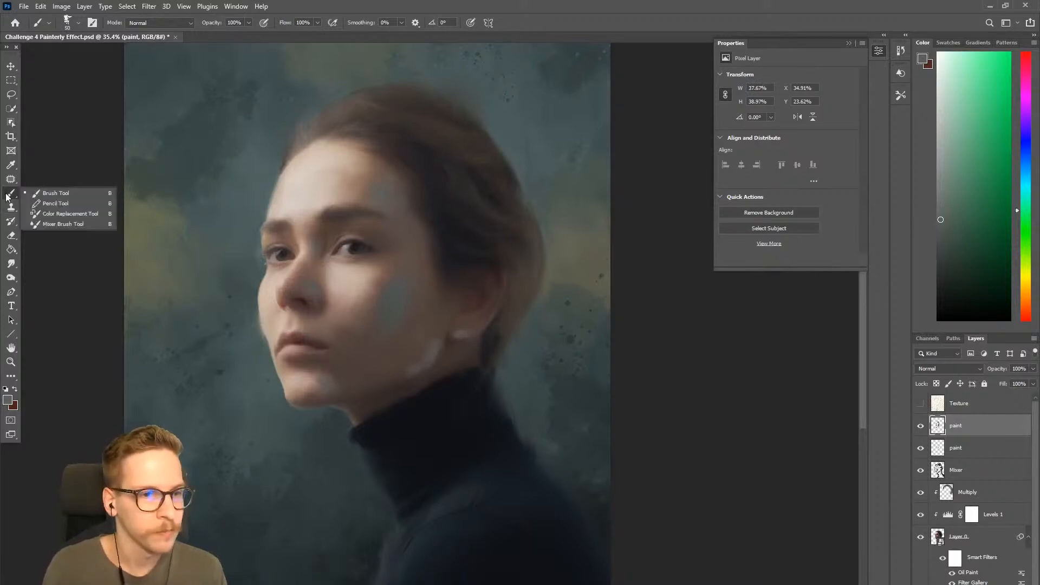
{"action": "left_click", "coordinate": [57, 224]}
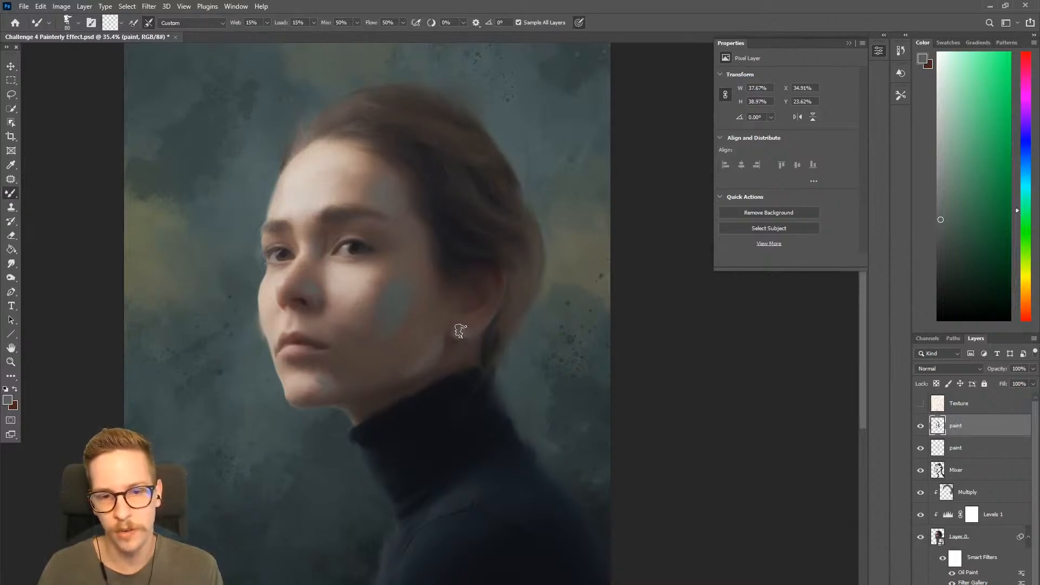
{"action": "key", "text": "e"}
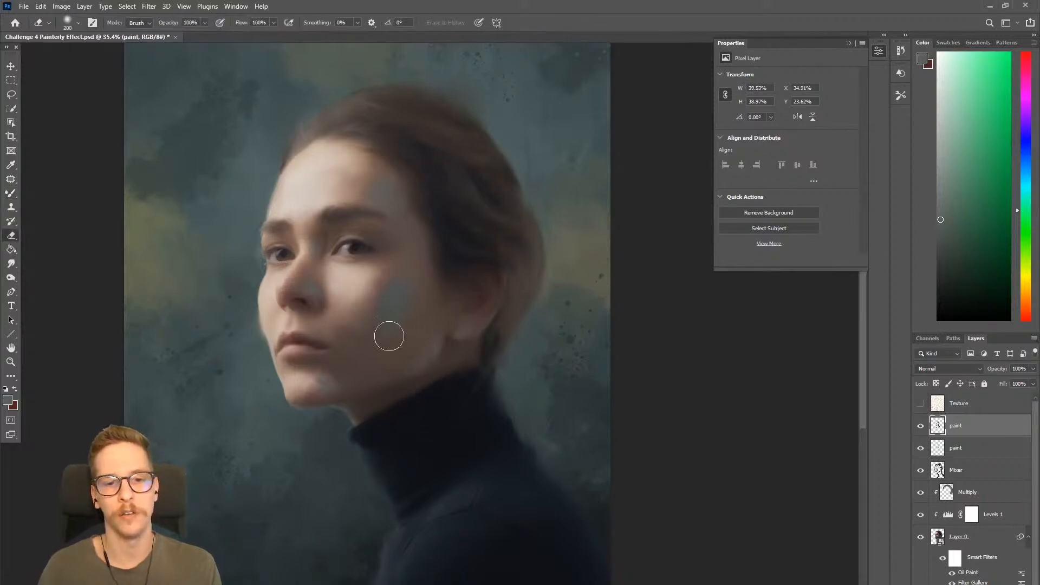
Step: Soften the outline of the front cheek and the forehead hairline into the backdrop with the Mixer Brush
{"action": "scroll", "coordinate": [449, 325], "scroll_direction": "down", "scroll_amount": 5}
{"action": "scroll", "coordinate": [428, 336], "scroll_direction": "up", "scroll_amount": 4}
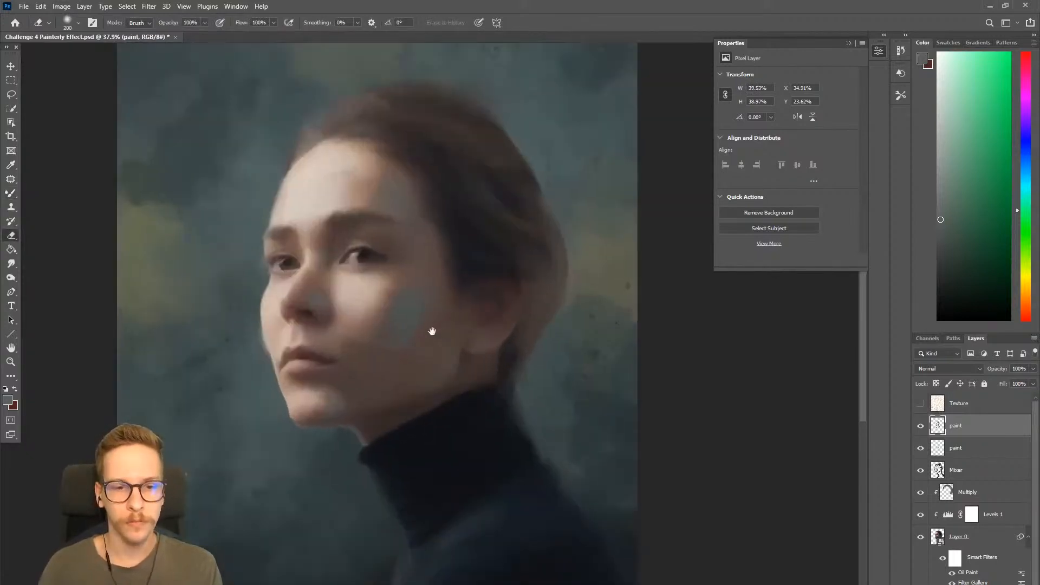
{"action": "scroll", "coordinate": [424, 343], "scroll_direction": "down", "scroll_amount": 2}
{"action": "key", "text": "b"}
{"action": "key", "text": "bracketleft"}
{"action": "mouse_move", "coordinate": [320, 353]}
{"action": "left_mouse_down"}
{"action": "mouse_move", "coordinate": [331, 393]}
{"action": "mouse_move", "coordinate": [318, 336]}
{"action": "left_mouse_up"}
{"action": "left_click_drag", "start_coordinate": [343, 226], "coordinate": [355, 205]}
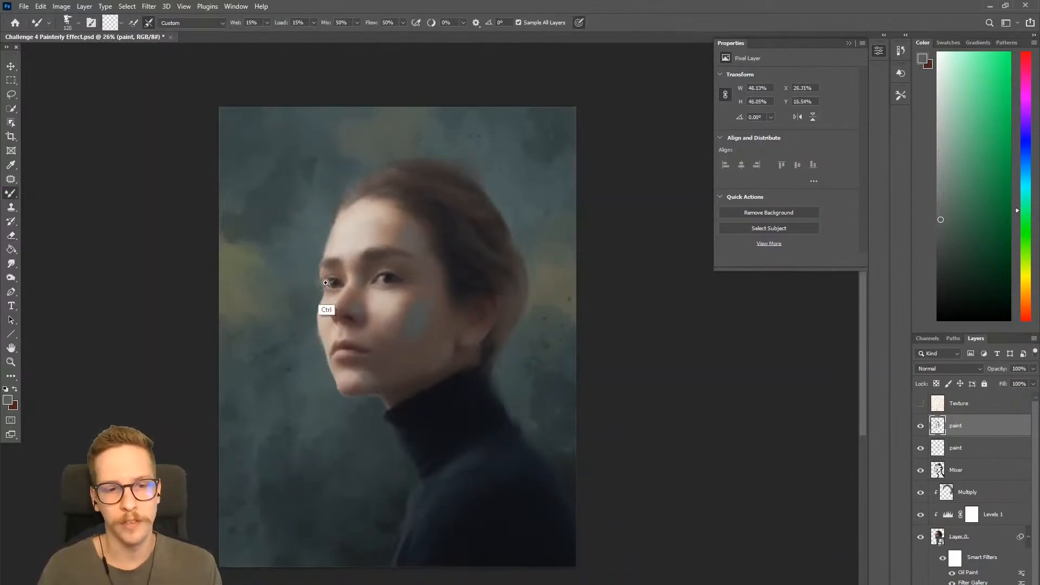
Step: Reduce the Mixer Brush to 30 and examine the blending around the eyes and across the whole portrait
{"action": "scroll", "coordinate": [336, 302], "scroll_direction": "up", "scroll_amount": 5}
{"action": "key", "text": "bracketleft"}
{"action": "key", "text": "bracketleft"}
{"action": "key", "text": "bracketleft"}
{"action": "key", "text": "bracketleft"}
{"action": "key", "text": "bracketleft"}
{"action": "key", "text": "bracketleft"}
{"action": "key", "text": "bracketleft"}
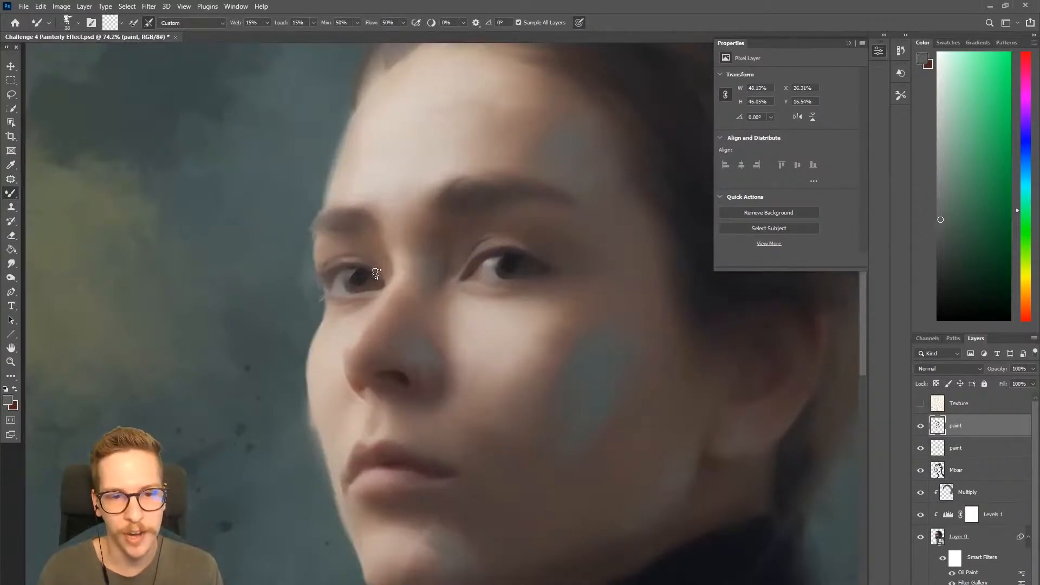
{"action": "scroll", "coordinate": [495, 267], "scroll_direction": "down", "scroll_amount": 5}
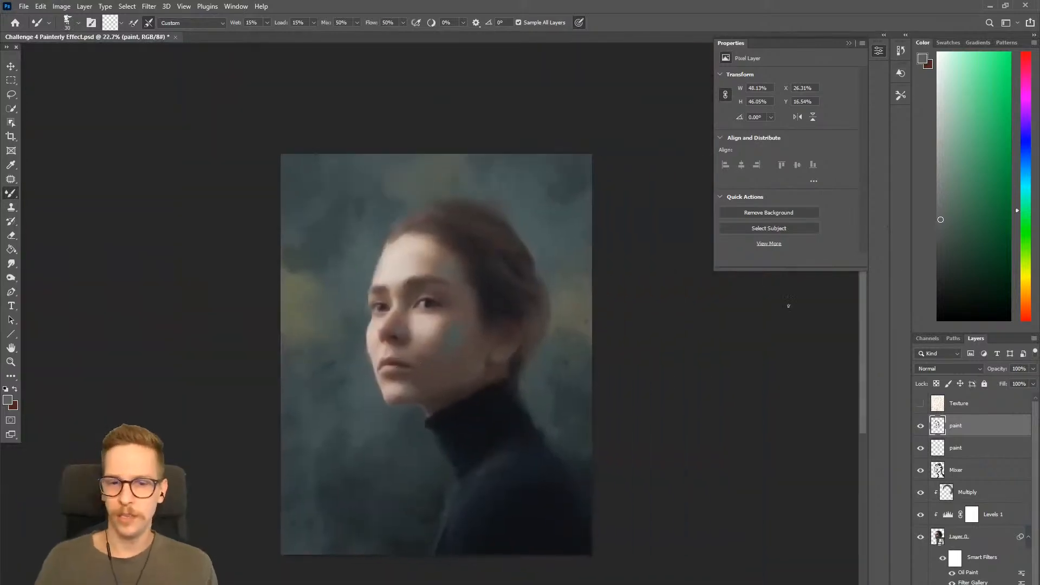
{"action": "scroll", "coordinate": [531, 395], "scroll_direction": "up", "scroll_amount": 1}
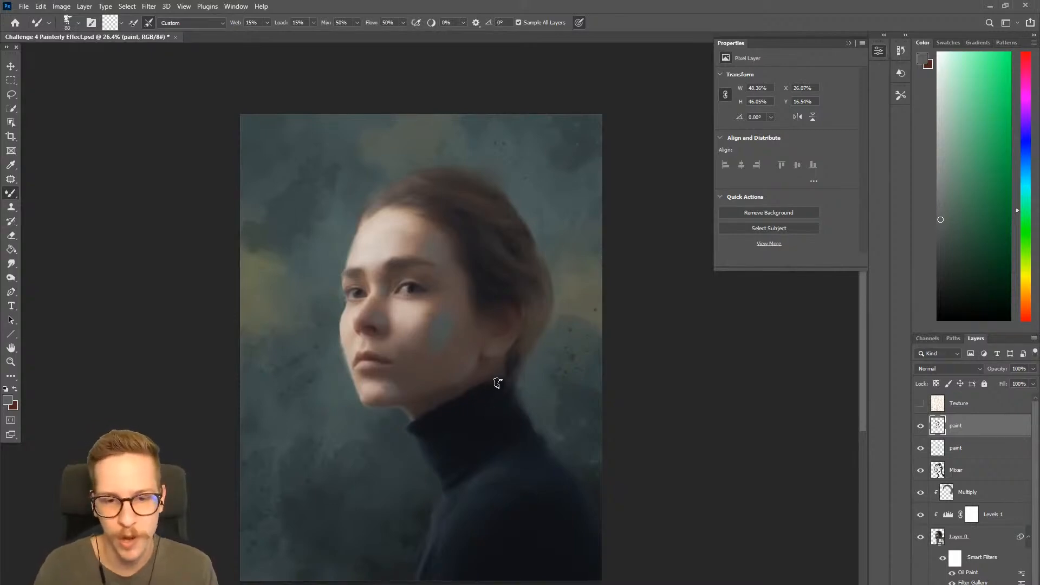
Step: Show the Texture layer with its blend mode set to Multiply and its opacity at 55%, and save the document
{"action": "left_click", "coordinate": [921, 405]}
{"action": "left_click", "coordinate": [921, 406]}
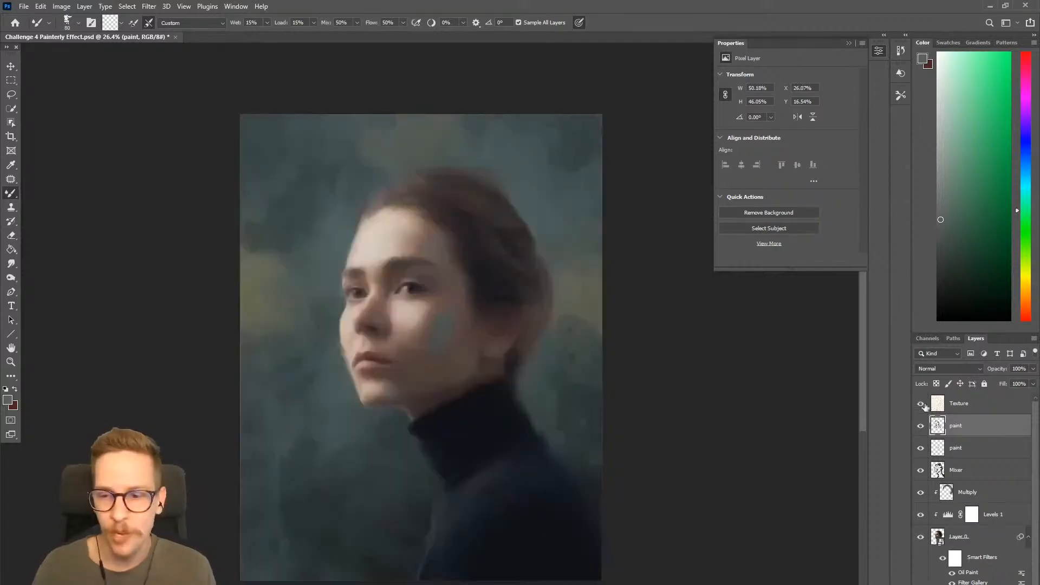
{"action": "left_click", "coordinate": [920, 406]}
{"action": "left_click", "coordinate": [959, 404]}
{"action": "left_click", "coordinate": [939, 368]}
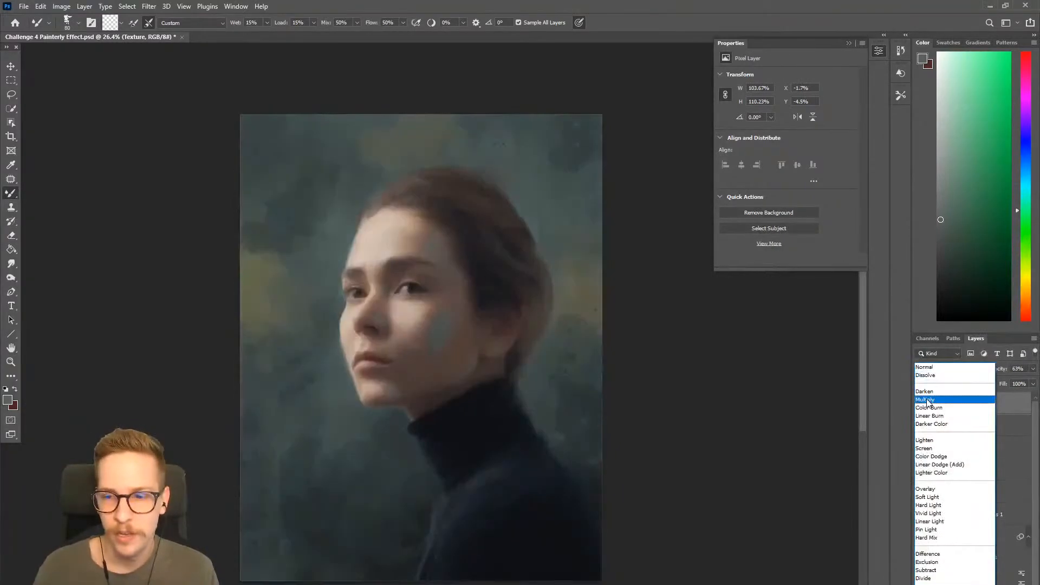
{"action": "left_click", "coordinate": [953, 393]}
{"action": "left_click", "coordinate": [1033, 370]}
{"action": "left_click_drag", "start_coordinate": [1013, 383], "coordinate": [1010, 380]}
{"action": "left_click_drag", "start_coordinate": [554, 431], "coordinate": [569, 422]}
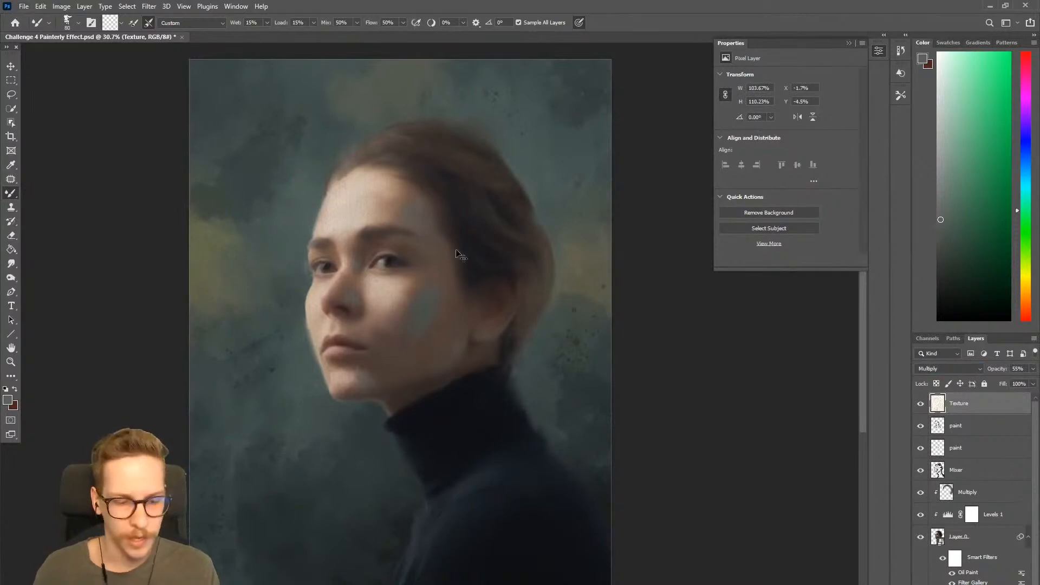
{"action": "key", "text": "ctrl+s"}
Step: Hide the background, smart filters and upper layers to view the original portrait cutout, and revert the document to its saved version
{"action": "left_click_drag", "start_coordinate": [921, 411], "coordinate": [920, 499]}
{"action": "left_click", "coordinate": [922, 536]}
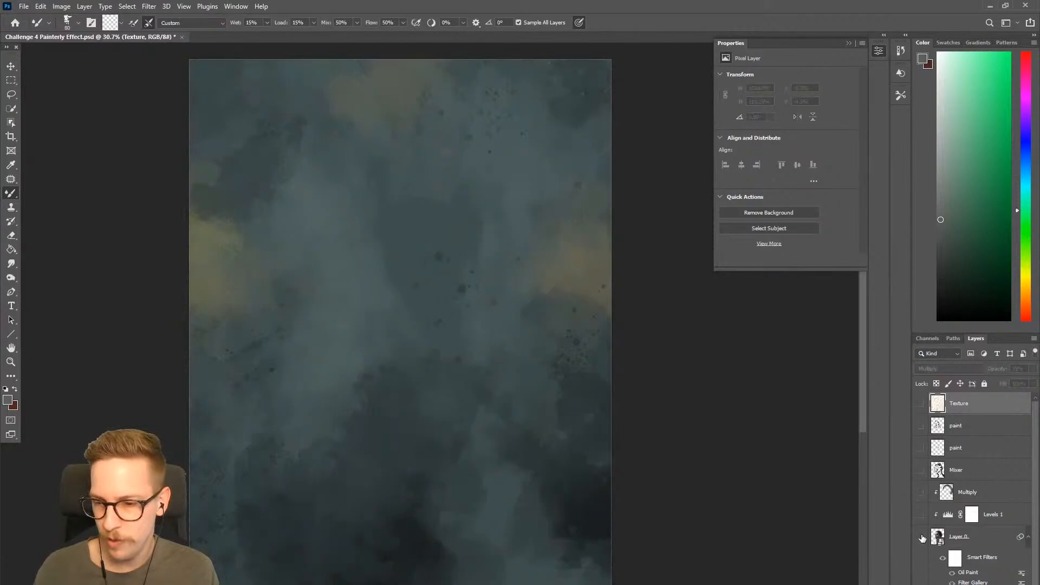
{"action": "left_click", "coordinate": [942, 557]}
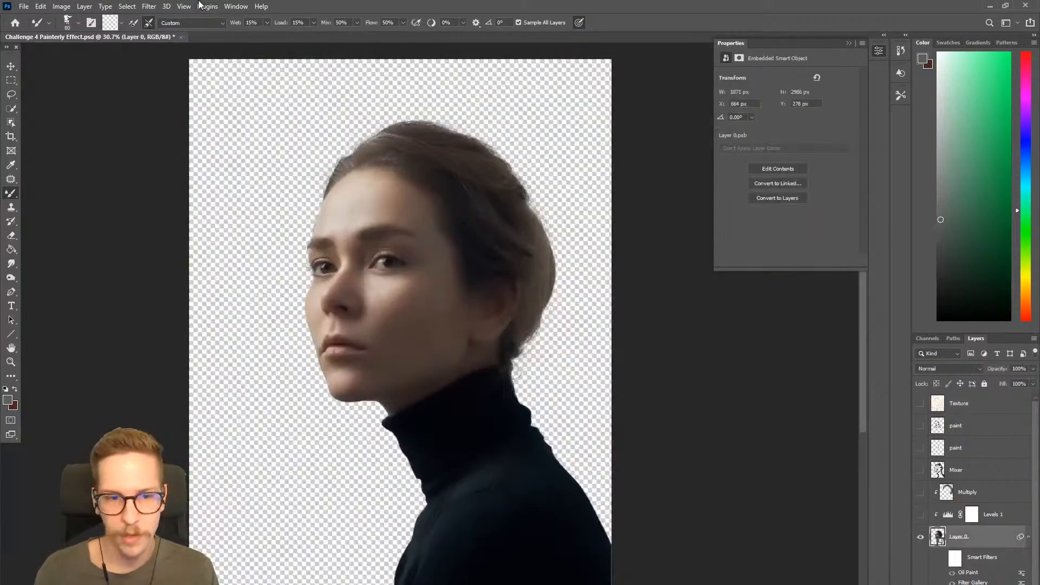
{"action": "left_click", "coordinate": [24, 6]}
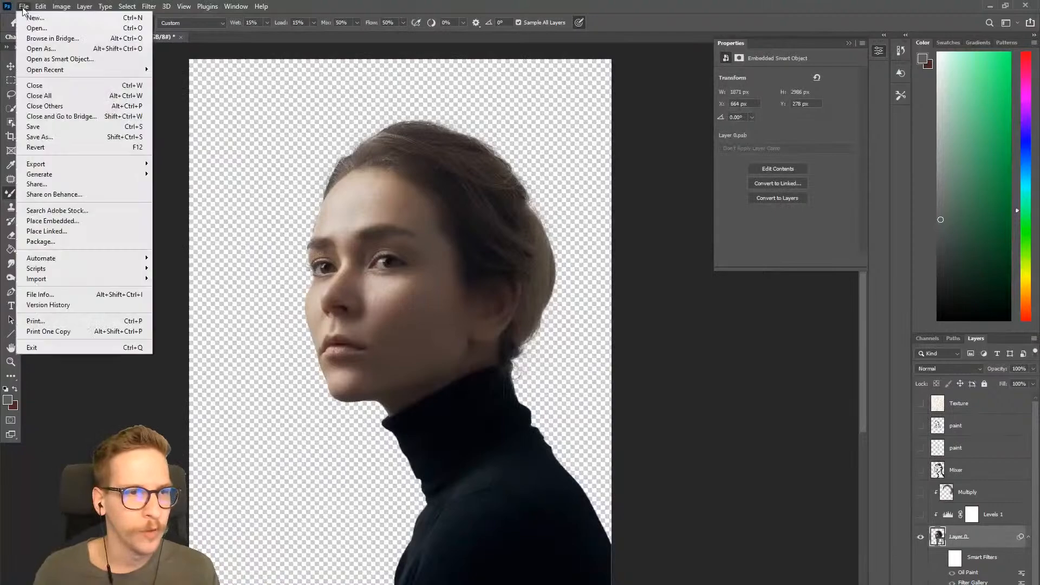
{"action": "left_click", "coordinate": [39, 147]}
{"action": "key", "text": "ctrl+z"}
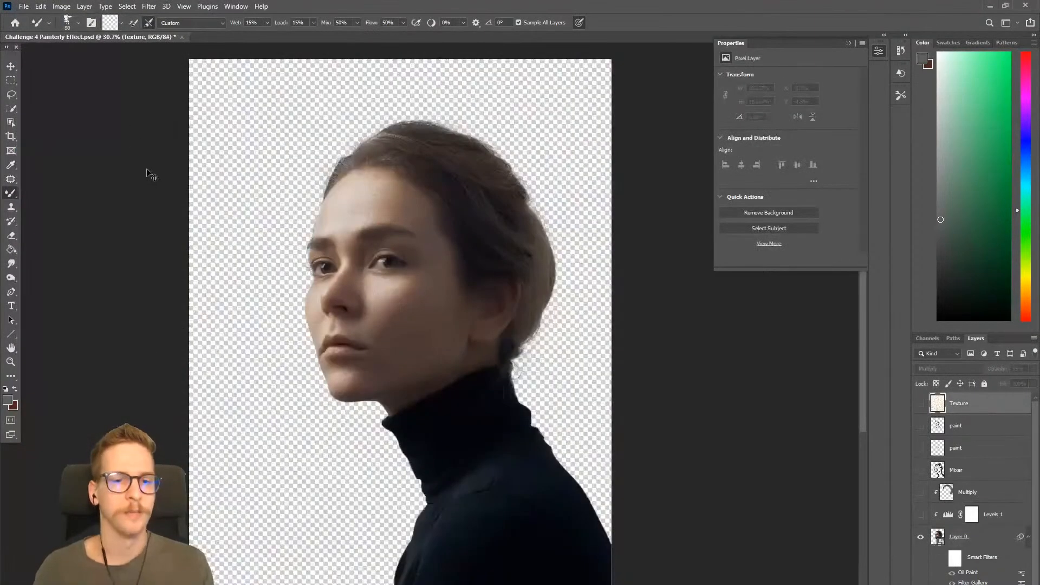
{"action": "key", "text": "ctrl+shift+z"}
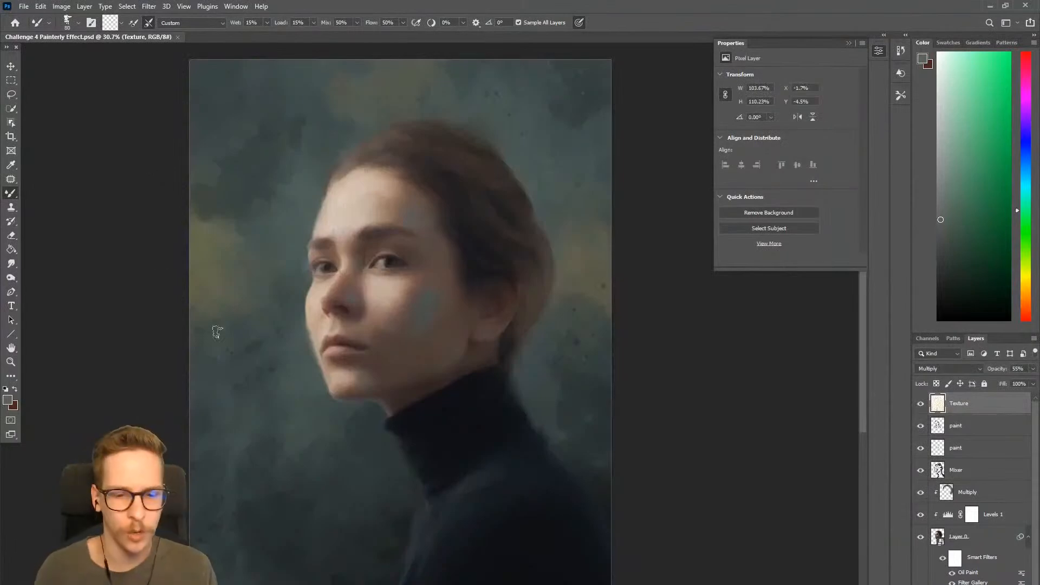
Step: Switch to Discord and examine the centaur submission at full size in the Adobe Photoshop server's challenge channel
{"action": "key", "text": "alt+Tab"}
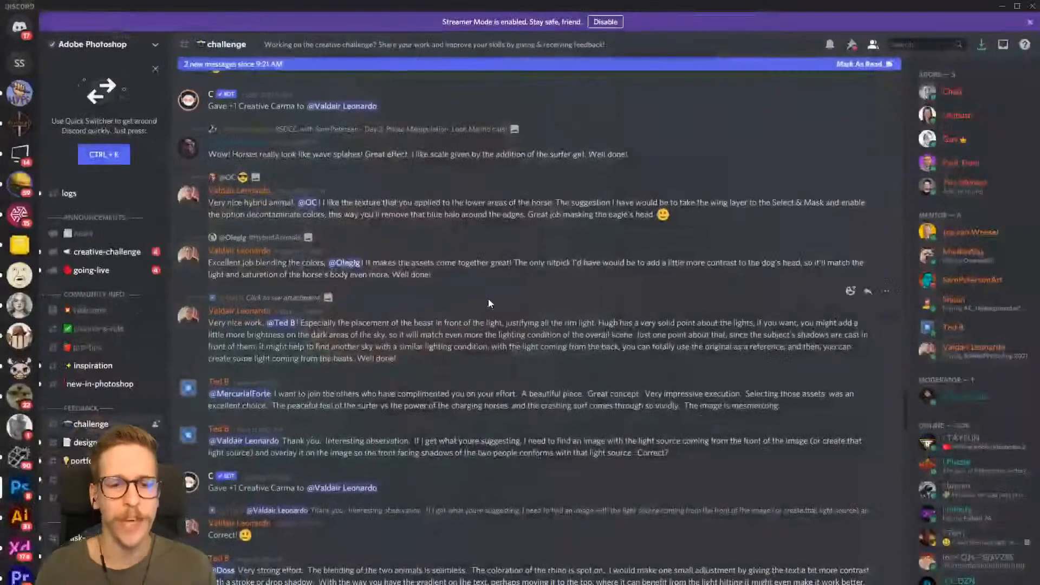
{"action": "scroll", "coordinate": [463, 321], "scroll_direction": "down", "scroll_amount": 8}
{"action": "scroll", "coordinate": [463, 316], "scroll_direction": "up", "scroll_amount": 15}
{"action": "scroll", "coordinate": [463, 313], "scroll_direction": "up", "scroll_amount": 15}
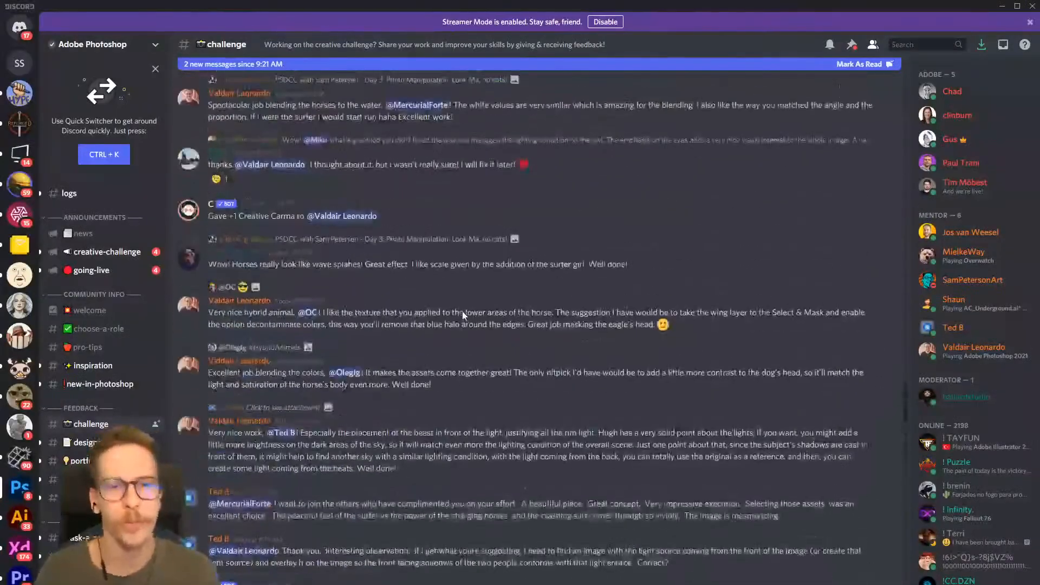
{"action": "scroll", "coordinate": [461, 310], "scroll_direction": "up", "scroll_amount": 5}
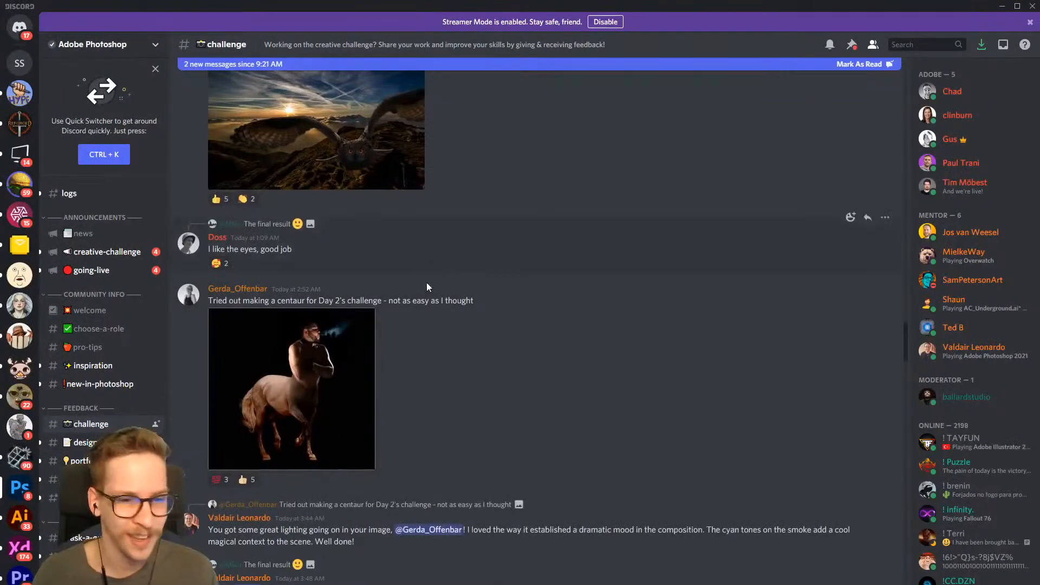
{"action": "scroll", "coordinate": [359, 340], "scroll_direction": "up", "scroll_amount": 2}
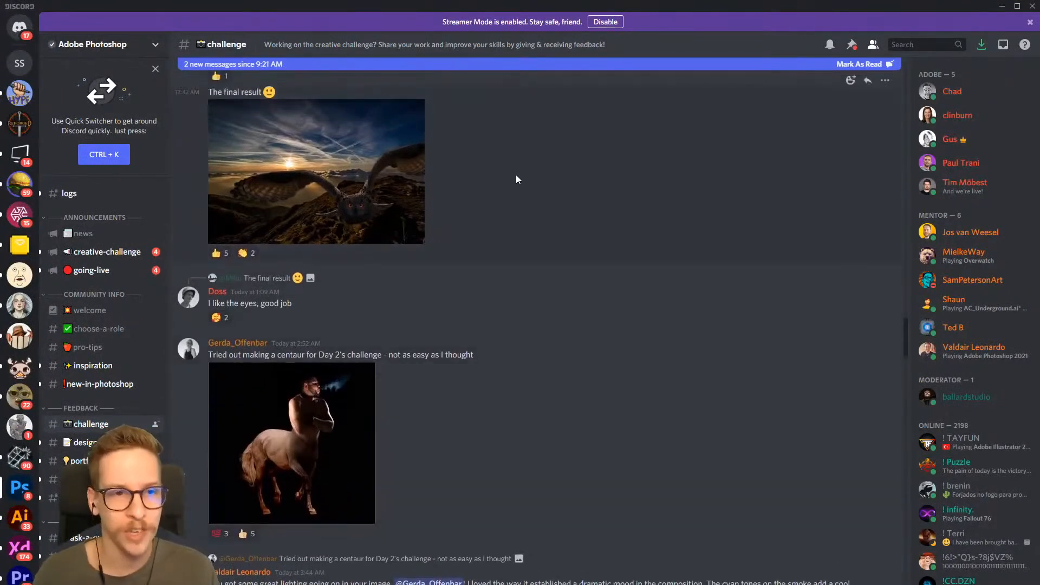
{"action": "scroll", "coordinate": [516, 180], "scroll_direction": "up", "scroll_amount": 5}
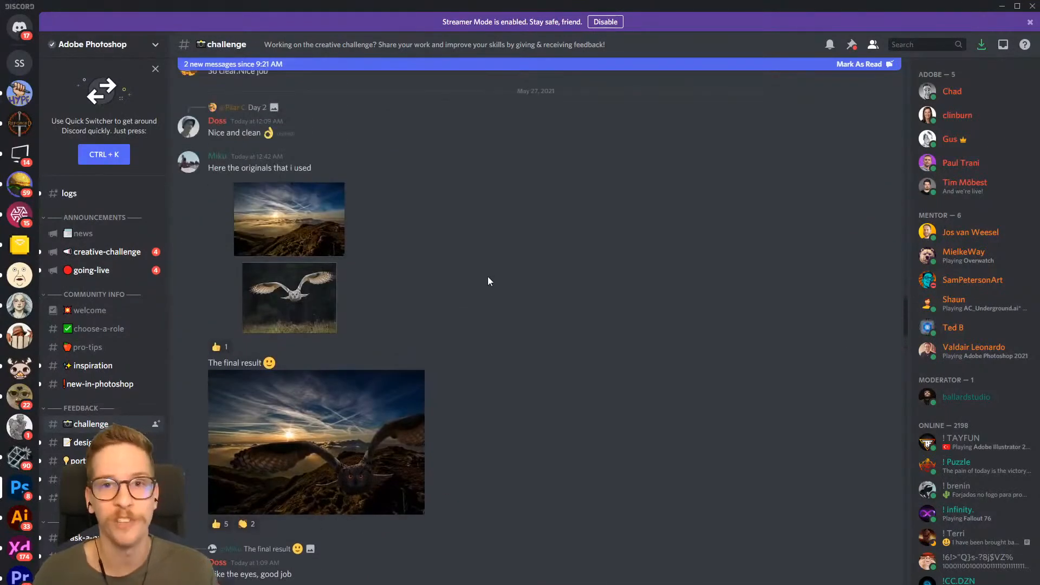
{"action": "scroll", "coordinate": [488, 280], "scroll_direction": "down", "scroll_amount": 5}
{"action": "left_click", "coordinate": [350, 356]}
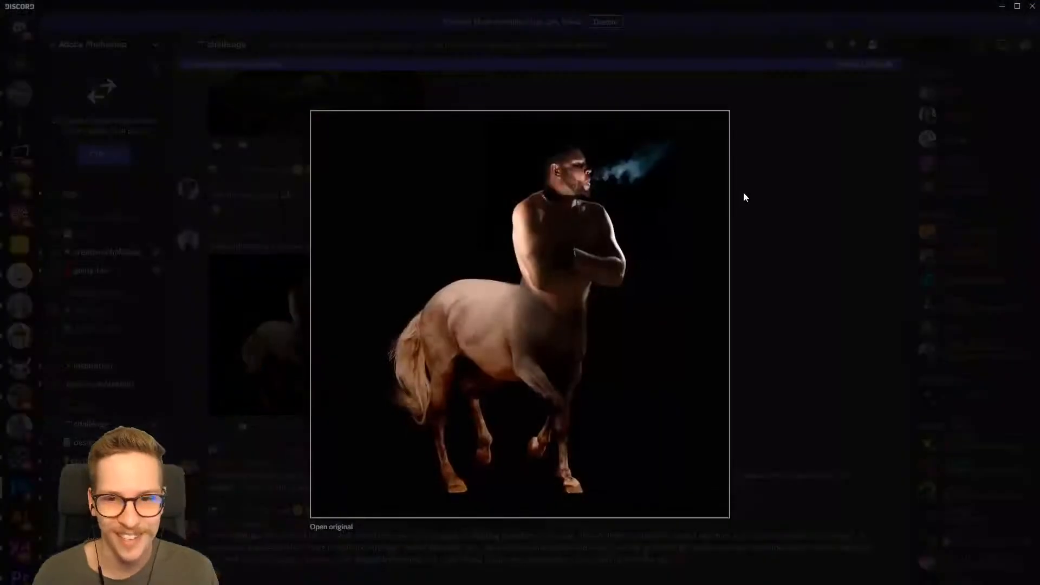
{"action": "left_click", "coordinate": [780, 190]}
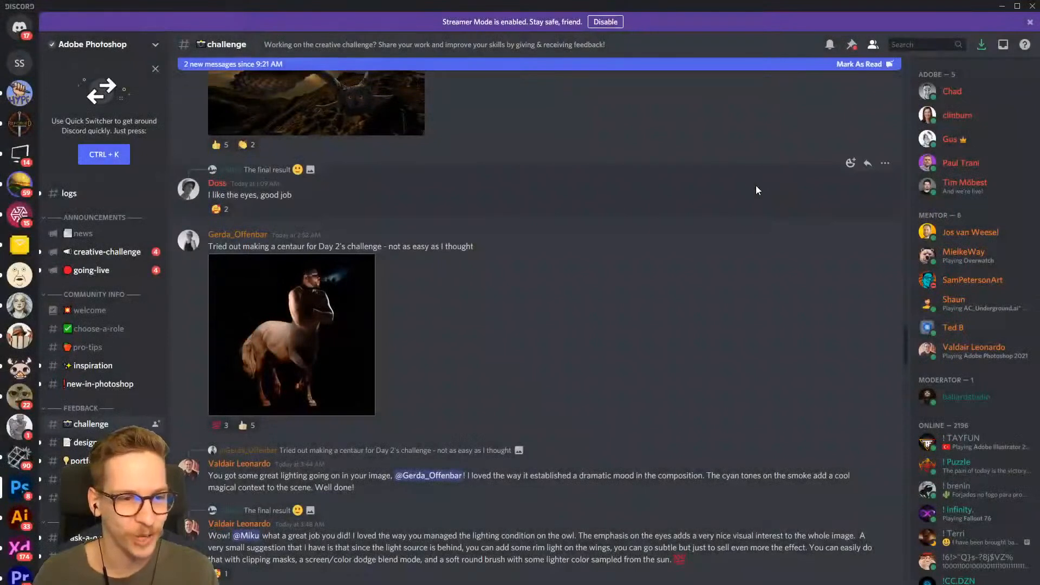
Step: Review the owl composite with its source photos and view the underwater rhino-whale hybrid enlarged
{"action": "scroll", "coordinate": [576, 303], "scroll_direction": "up", "scroll_amount": 6}
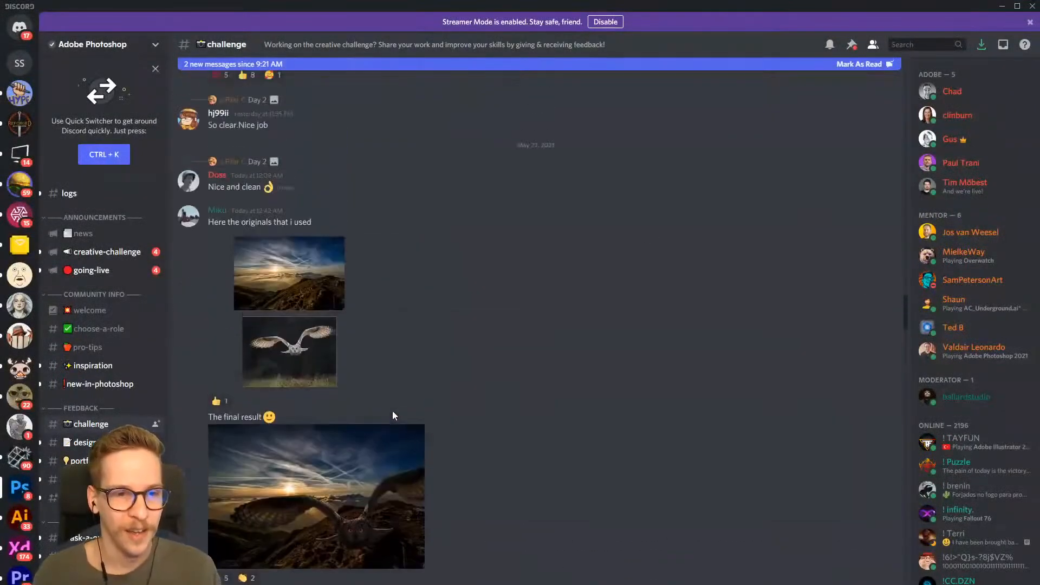
{"action": "scroll", "coordinate": [388, 416], "scroll_direction": "down", "scroll_amount": 1}
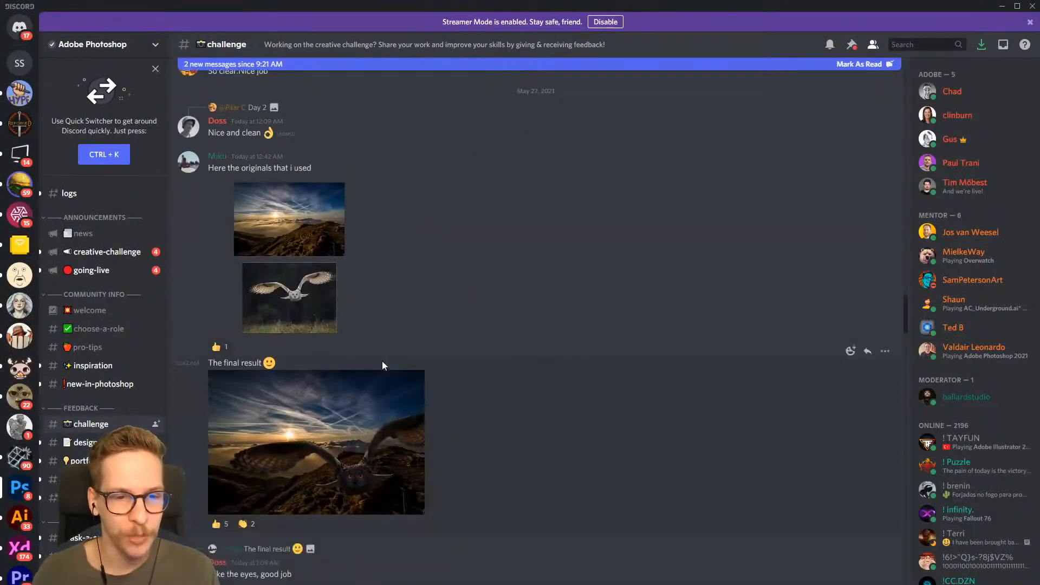
{"action": "scroll", "coordinate": [384, 365], "scroll_direction": "up", "scroll_amount": 6}
{"action": "left_click", "coordinate": [382, 312]}
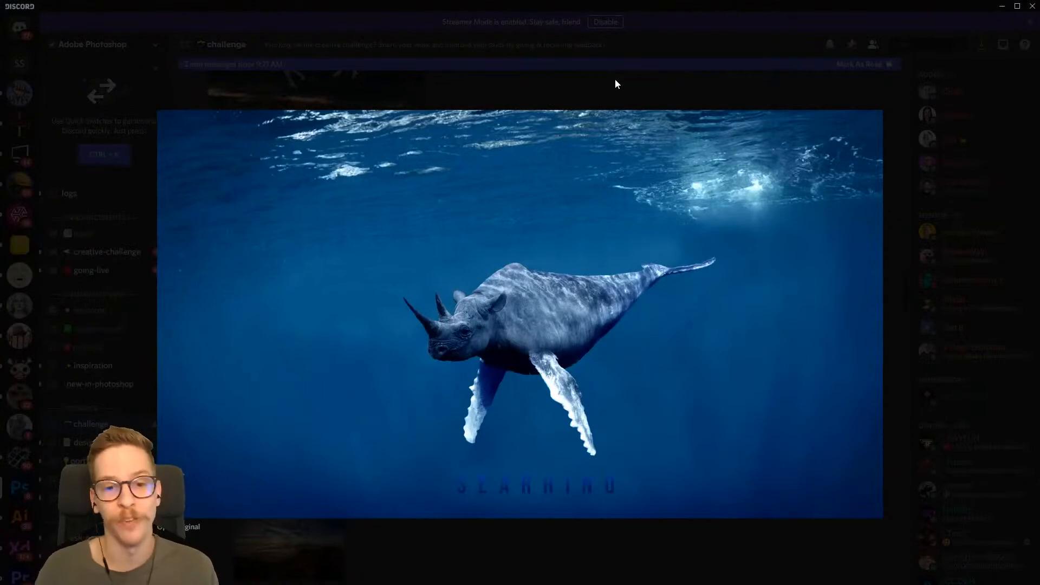
{"action": "left_click", "coordinate": [575, 82]}
Step: Browse the earlier unicorn, surfer and eagle-horse submissions and view the dog-headed horse image enlarged
{"action": "scroll", "coordinate": [431, 261], "scroll_direction": "up", "scroll_amount": 8}
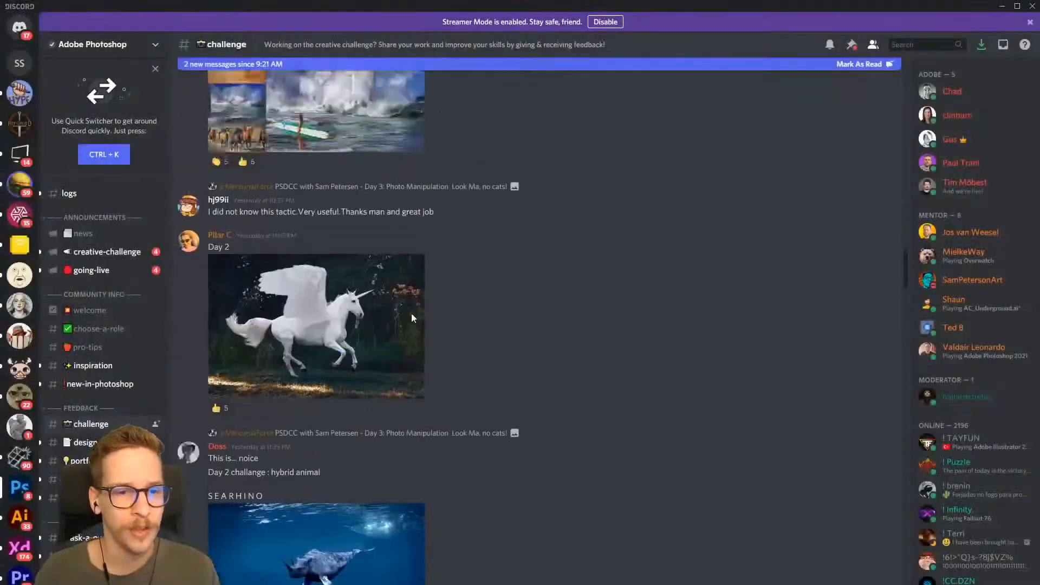
{"action": "scroll", "coordinate": [419, 313], "scroll_direction": "up", "scroll_amount": 7}
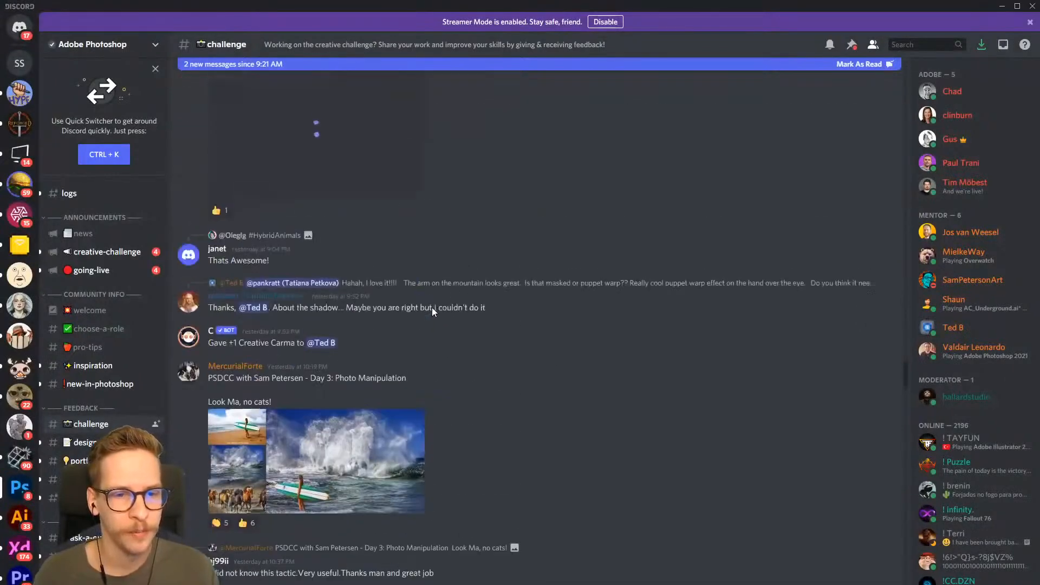
{"action": "scroll", "coordinate": [431, 307], "scroll_direction": "up", "scroll_amount": 3}
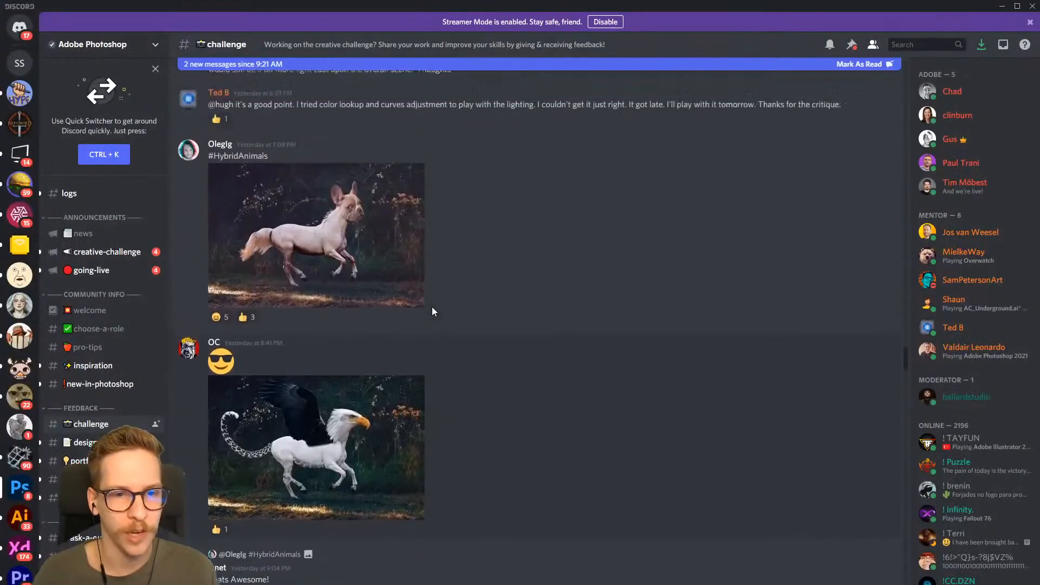
{"action": "scroll", "coordinate": [437, 263], "scroll_direction": "up", "scroll_amount": 2}
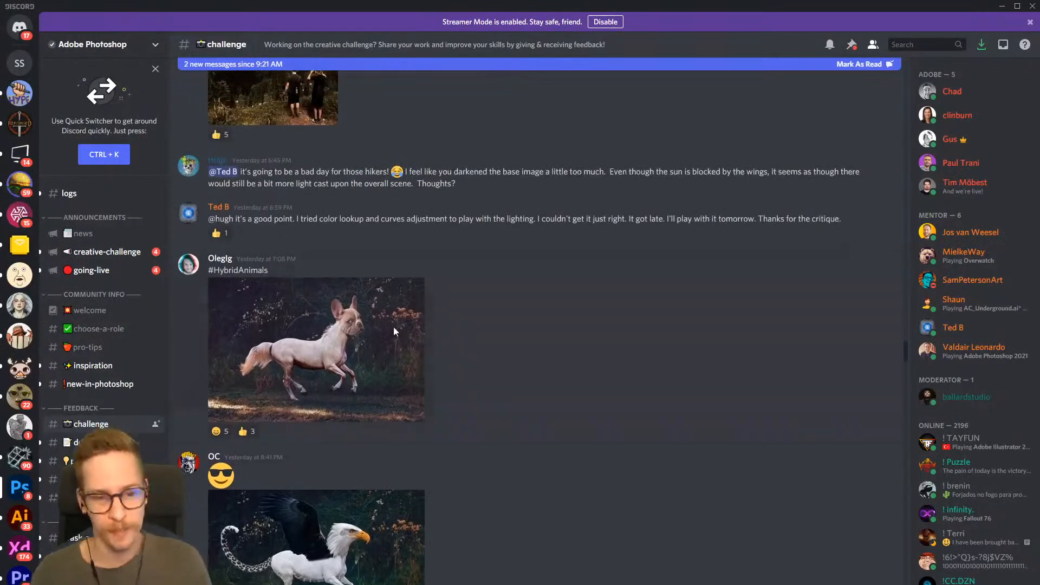
{"action": "left_click", "coordinate": [393, 327]}
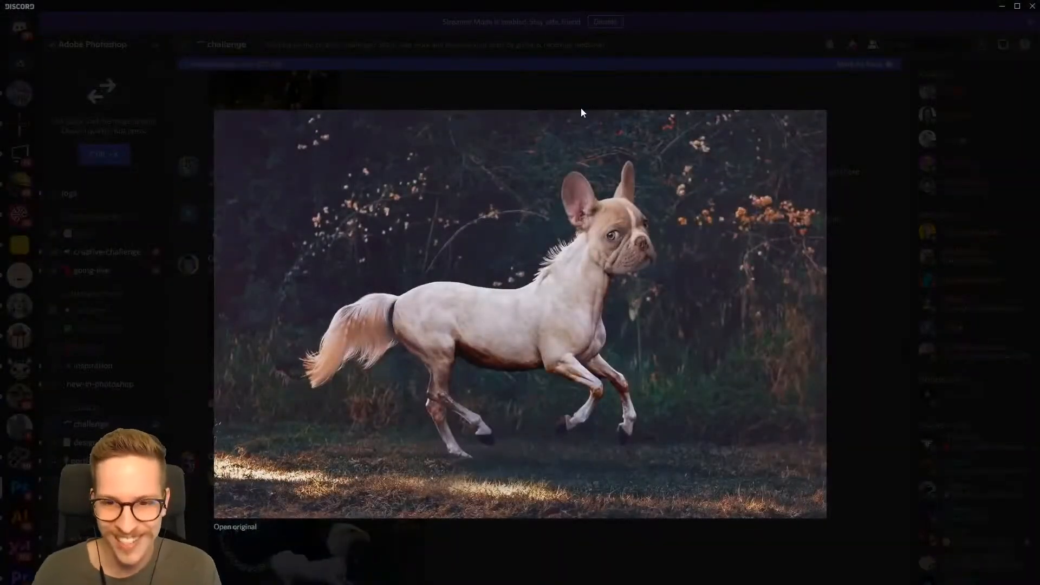
{"action": "left_click", "coordinate": [567, 82]}
Step: View the enlarged photo manipulation of the winged beast above the mountain with two hikers
{"action": "scroll", "coordinate": [457, 238], "scroll_direction": "up", "scroll_amount": 5}
{"action": "scroll", "coordinate": [453, 277], "scroll_direction": "up", "scroll_amount": 1}
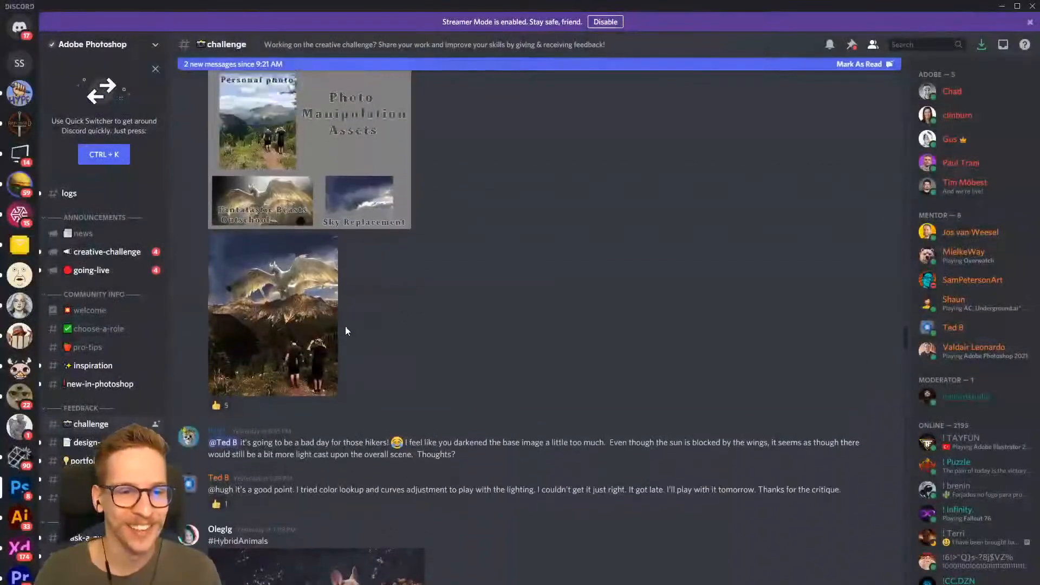
{"action": "left_click", "coordinate": [307, 294]}
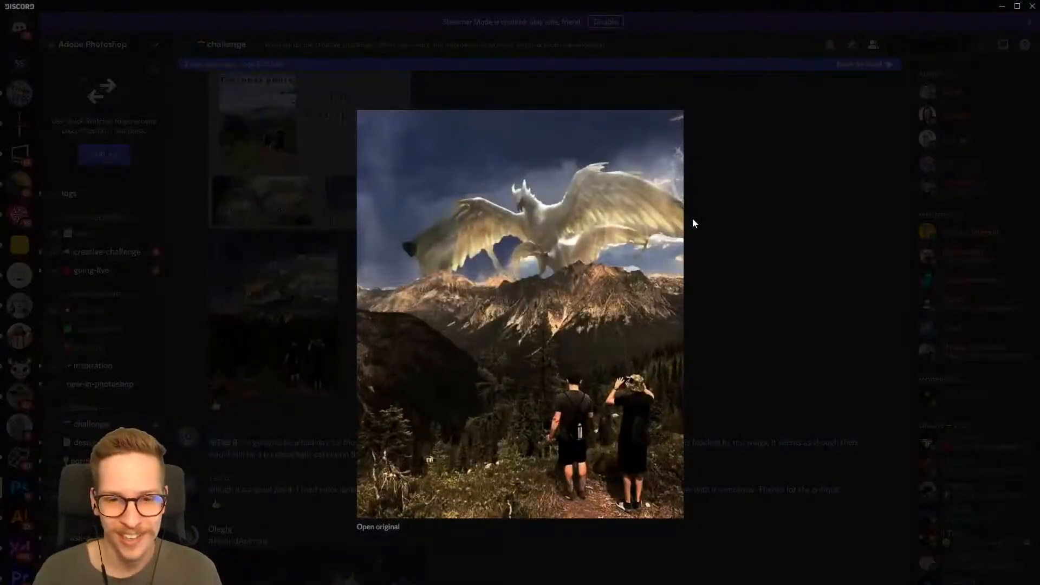
{"action": "left_click", "coordinate": [735, 204]}
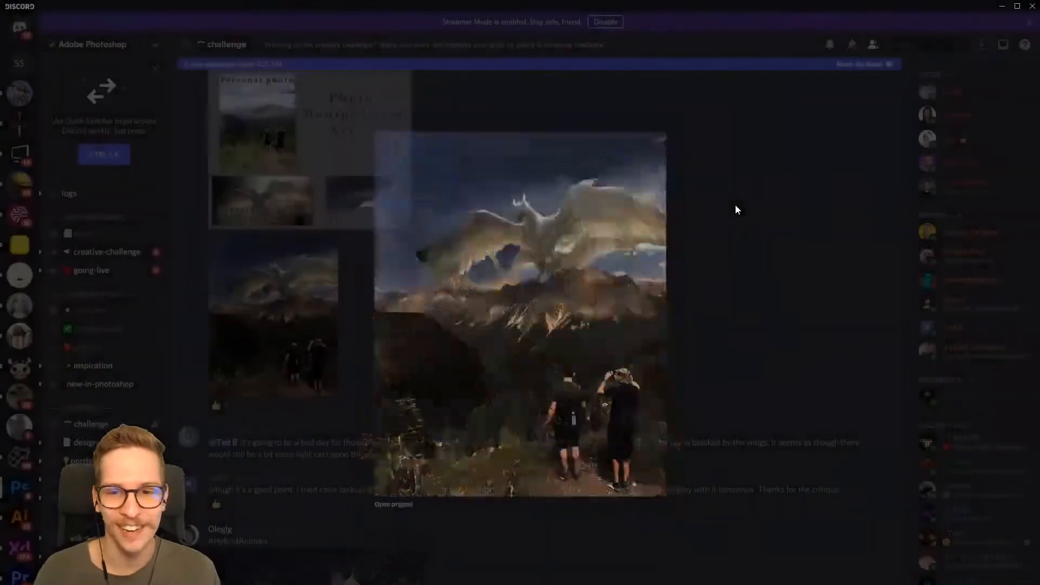
Step: Find the giant lion behind the mountain among the earlier posts and view its first version enlarged
{"action": "scroll", "coordinate": [581, 297], "scroll_direction": "up", "scroll_amount": 8}
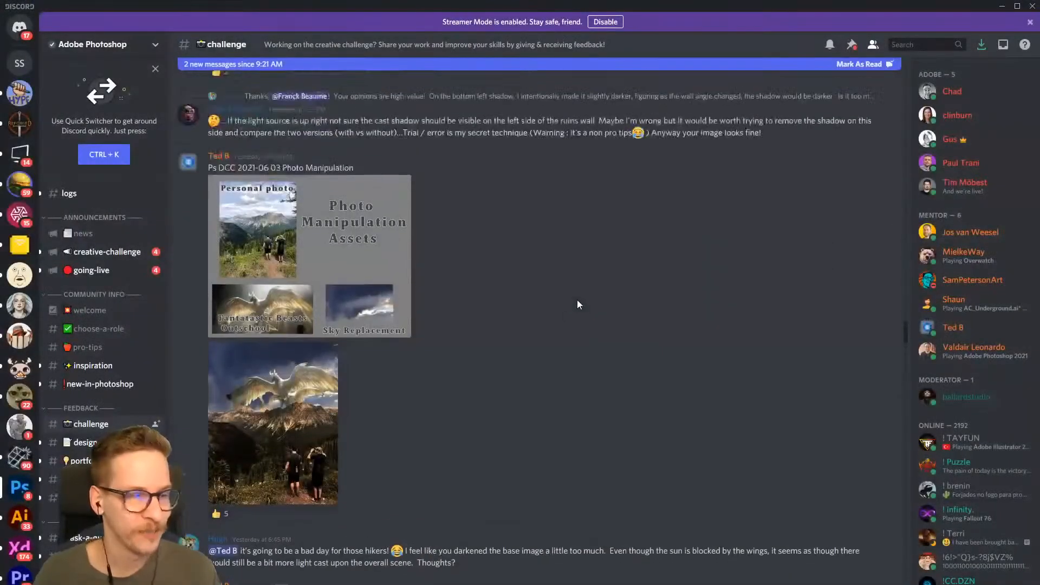
{"action": "scroll", "coordinate": [533, 339], "scroll_direction": "up", "scroll_amount": 2}
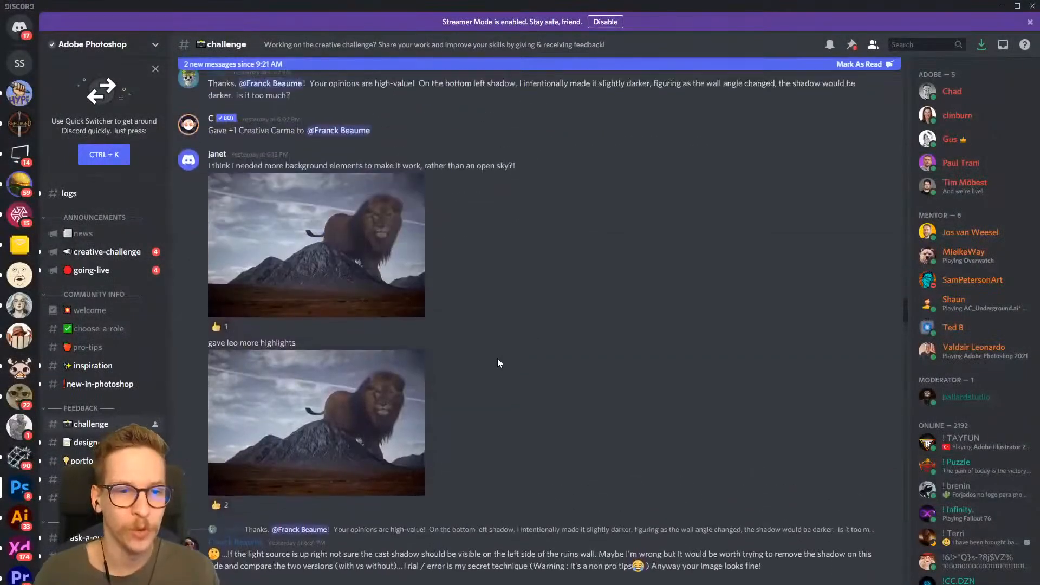
{"action": "left_click", "coordinate": [401, 276]}
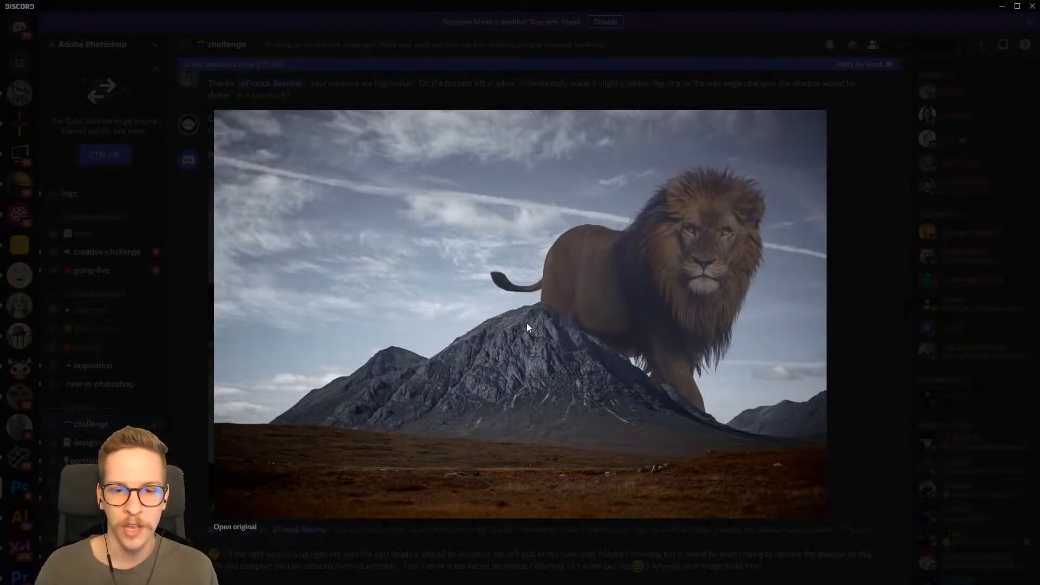
{"action": "left_click", "coordinate": [421, 88]}
Step: Look through the older challenge posts around the dragon drawings and their feedback, and return to the portrait in Photoshop
{"action": "scroll", "coordinate": [394, 181], "scroll_direction": "up", "scroll_amount": 8}
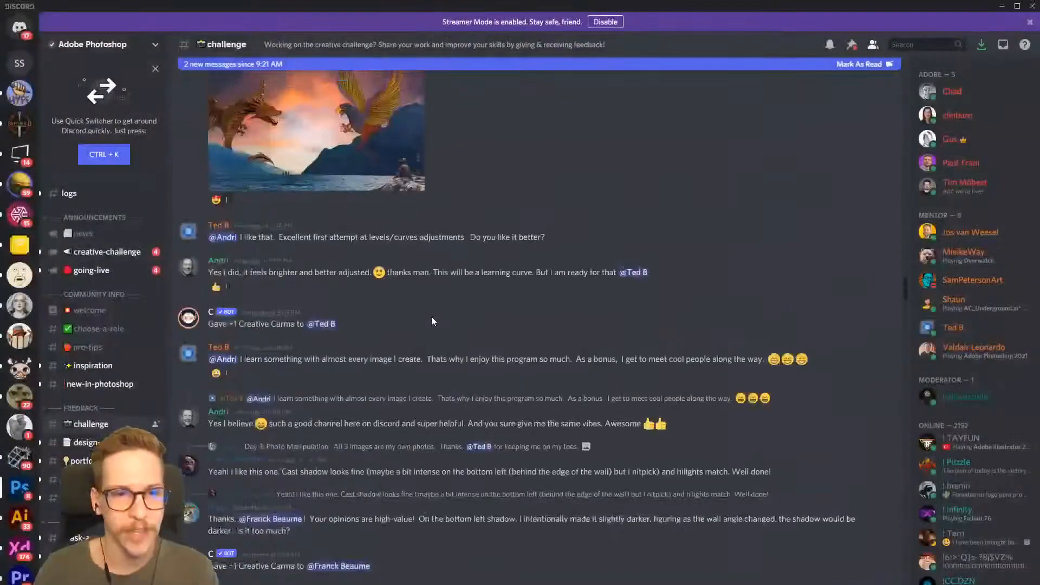
{"action": "scroll", "coordinate": [433, 322], "scroll_direction": "up", "scroll_amount": 10}
{"action": "scroll", "coordinate": [465, 340], "scroll_direction": "up", "scroll_amount": 10}
{"action": "scroll", "coordinate": [479, 345], "scroll_direction": "up", "scroll_amount": 10}
{"action": "scroll", "coordinate": [509, 346], "scroll_direction": "up", "scroll_amount": 10}
{"action": "scroll", "coordinate": [510, 342], "scroll_direction": "up", "scroll_amount": 10}
{"action": "scroll", "coordinate": [509, 340], "scroll_direction": "up", "scroll_amount": 4}
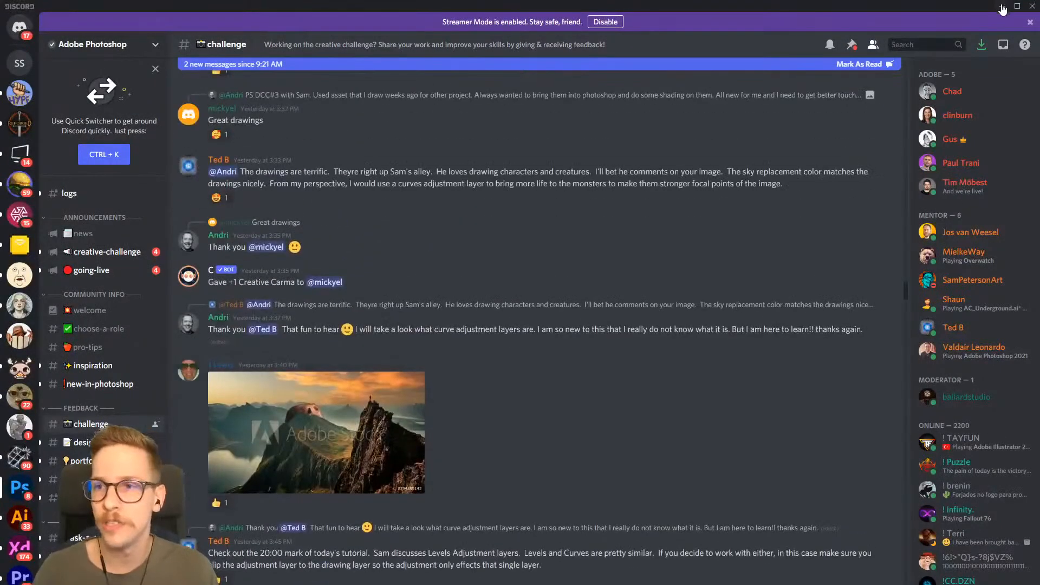
{"action": "left_click", "coordinate": [1002, 9]}
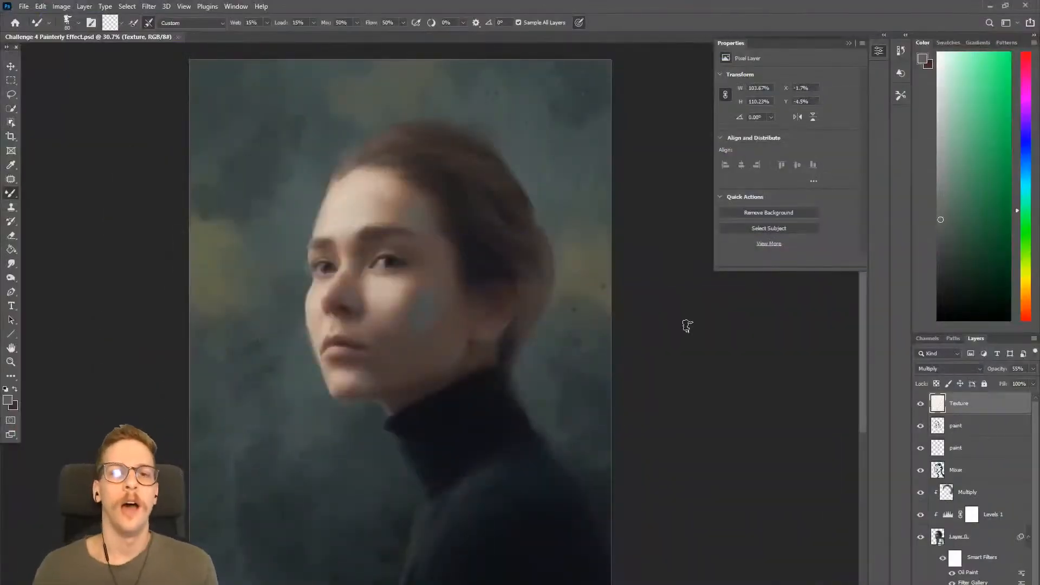